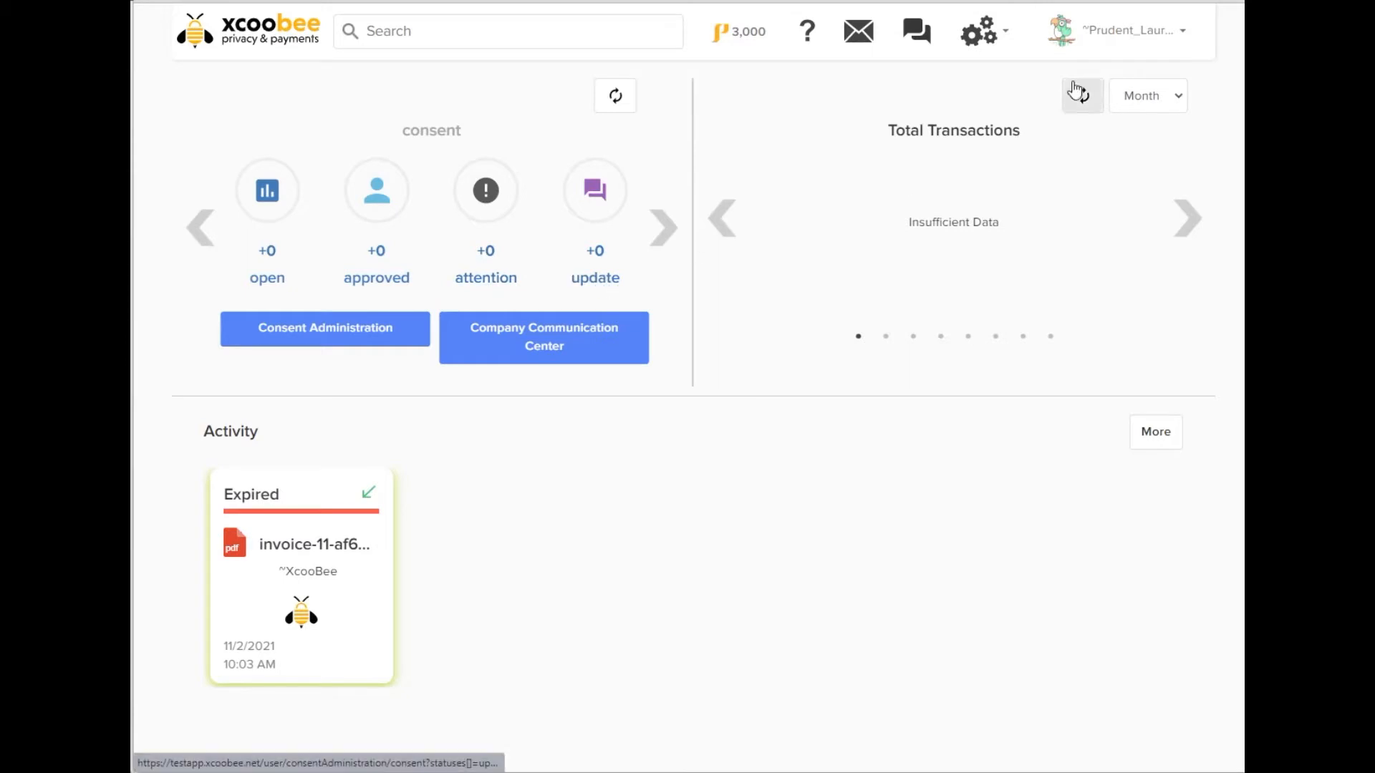
# Turn the Advanced option on and off again to compare the simple and advanced dashboards
pyautogui.click(995, 38)
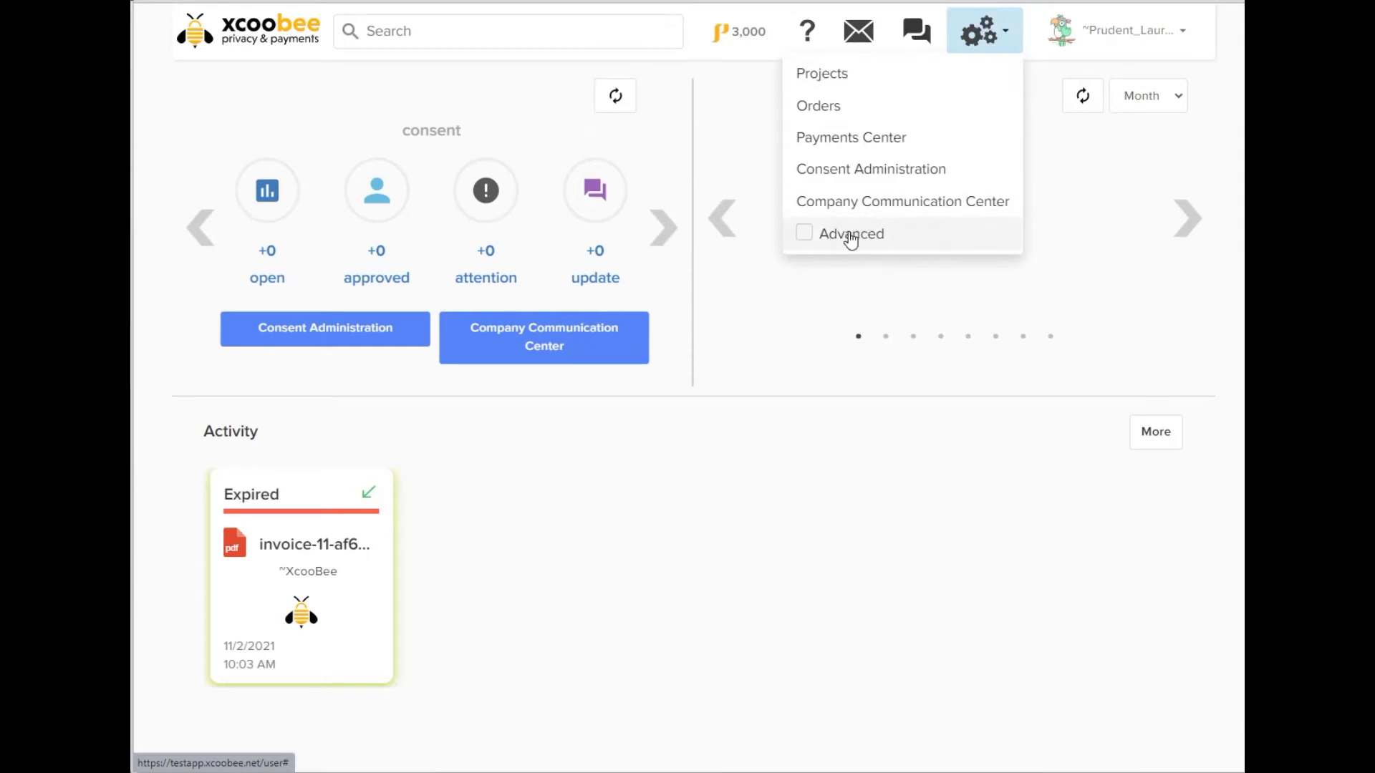
pyautogui.click(851, 236)
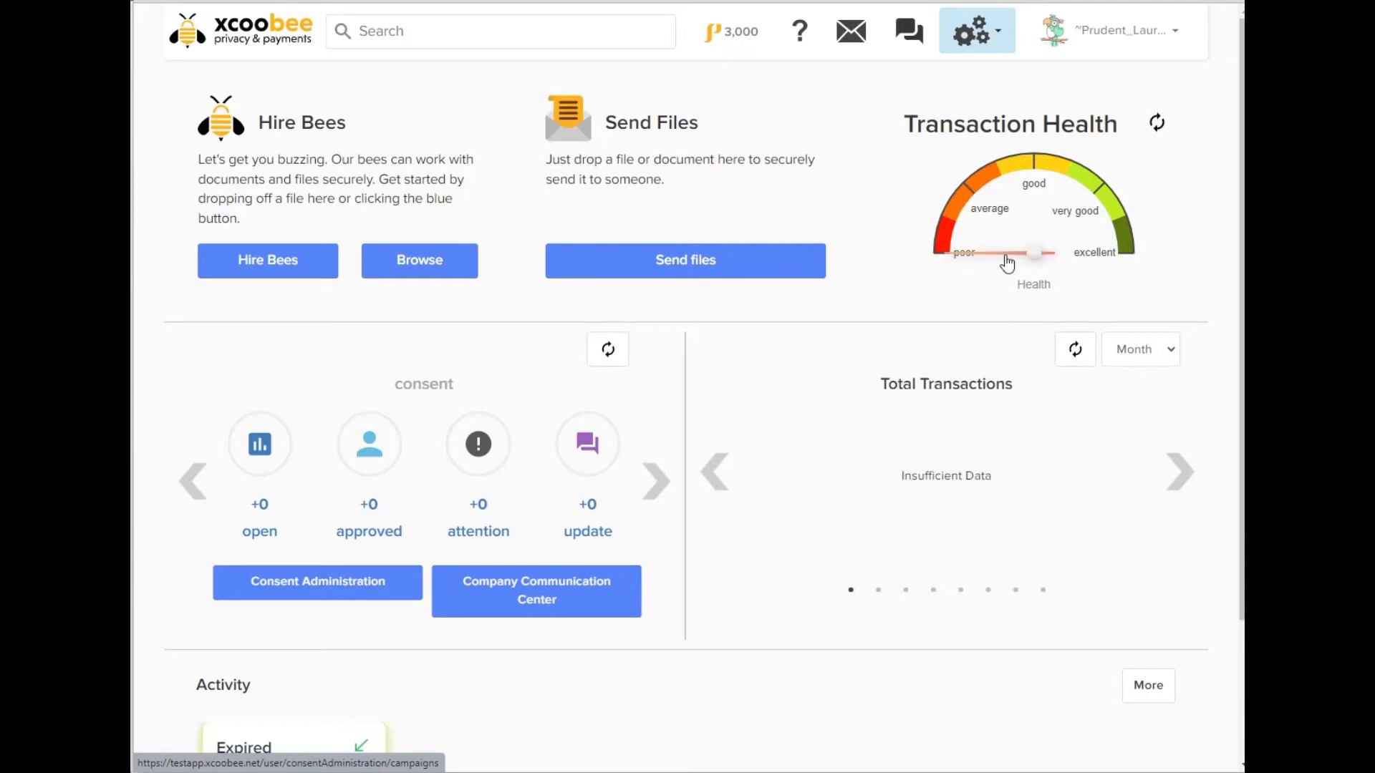
pyautogui.click(976, 41)
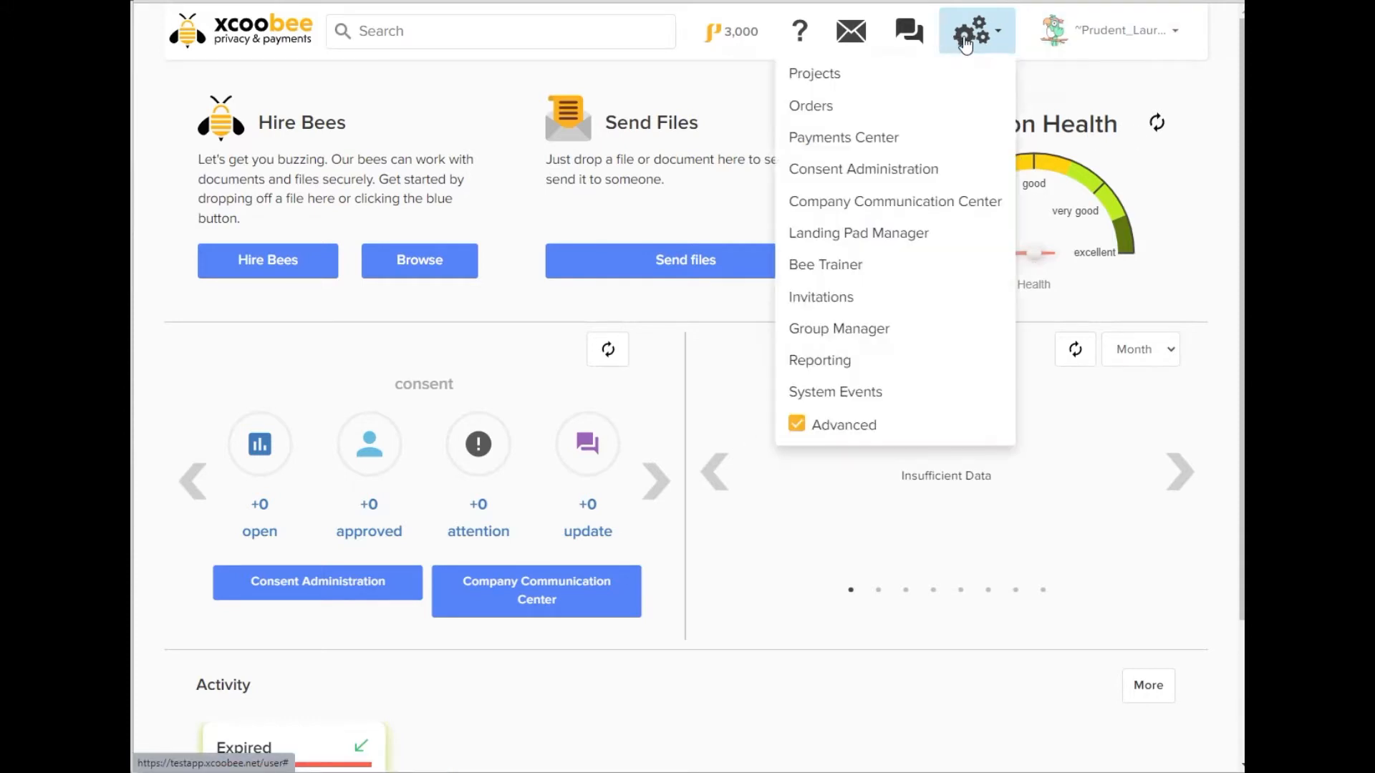
pyautogui.click(844, 425)
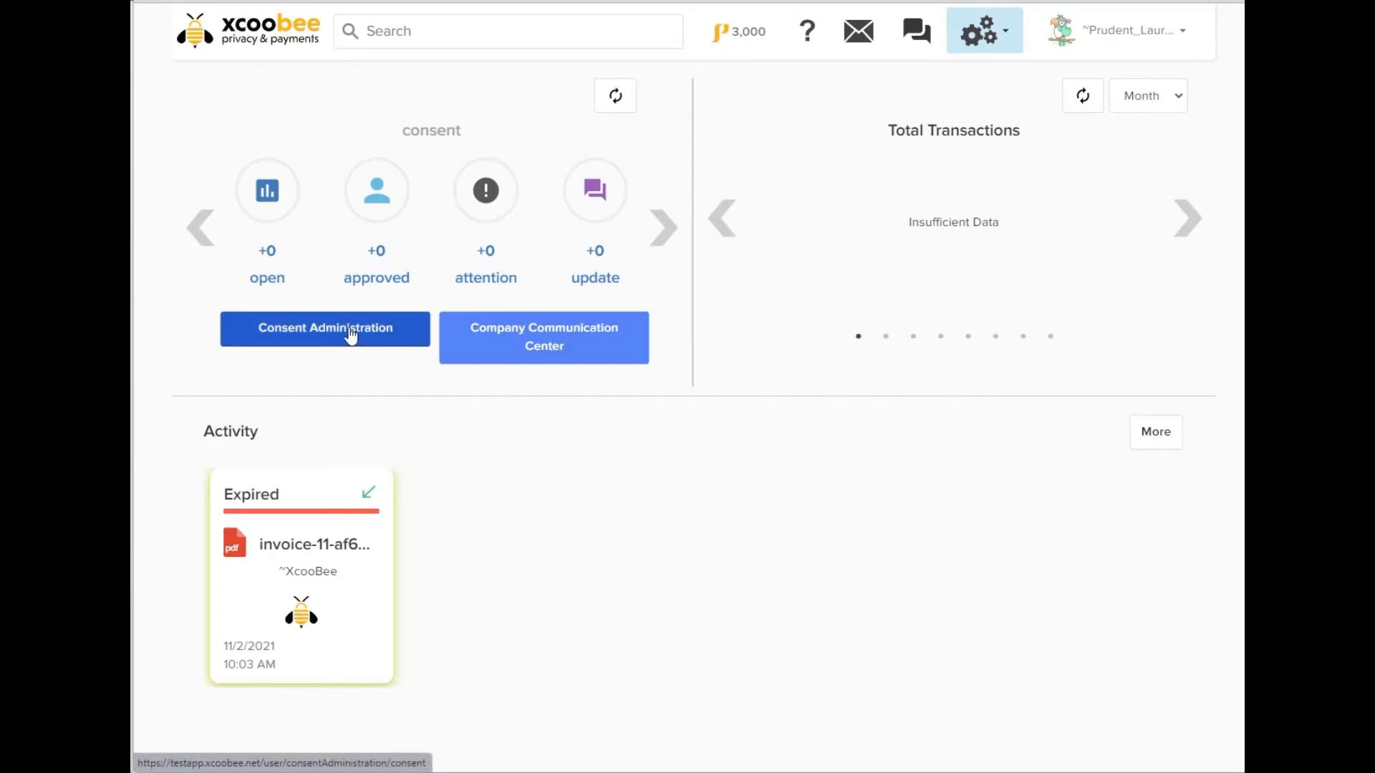
# Open the campaigns in Consent Administration and start creating an advanced campaign
pyautogui.click(346, 335)
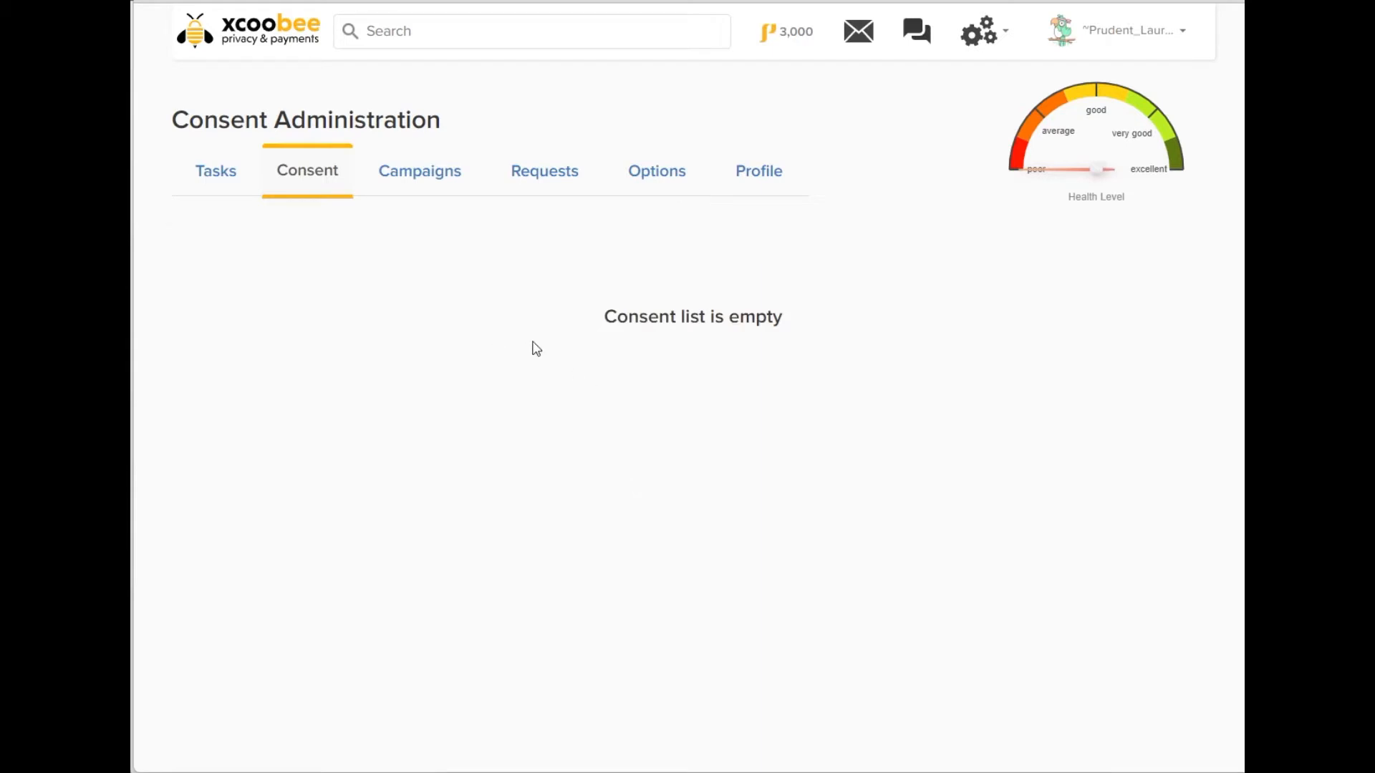
pyautogui.click(428, 176)
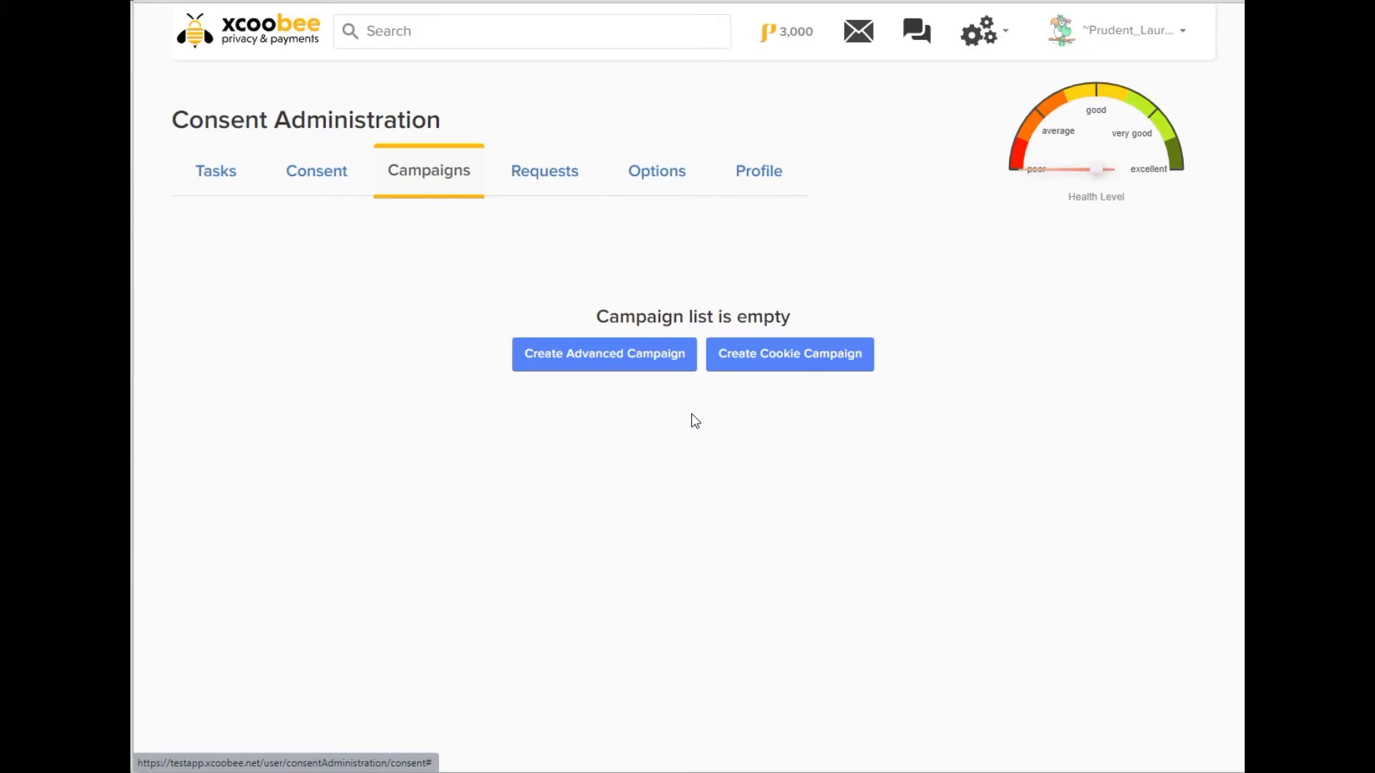
pyautogui.click(616, 362)
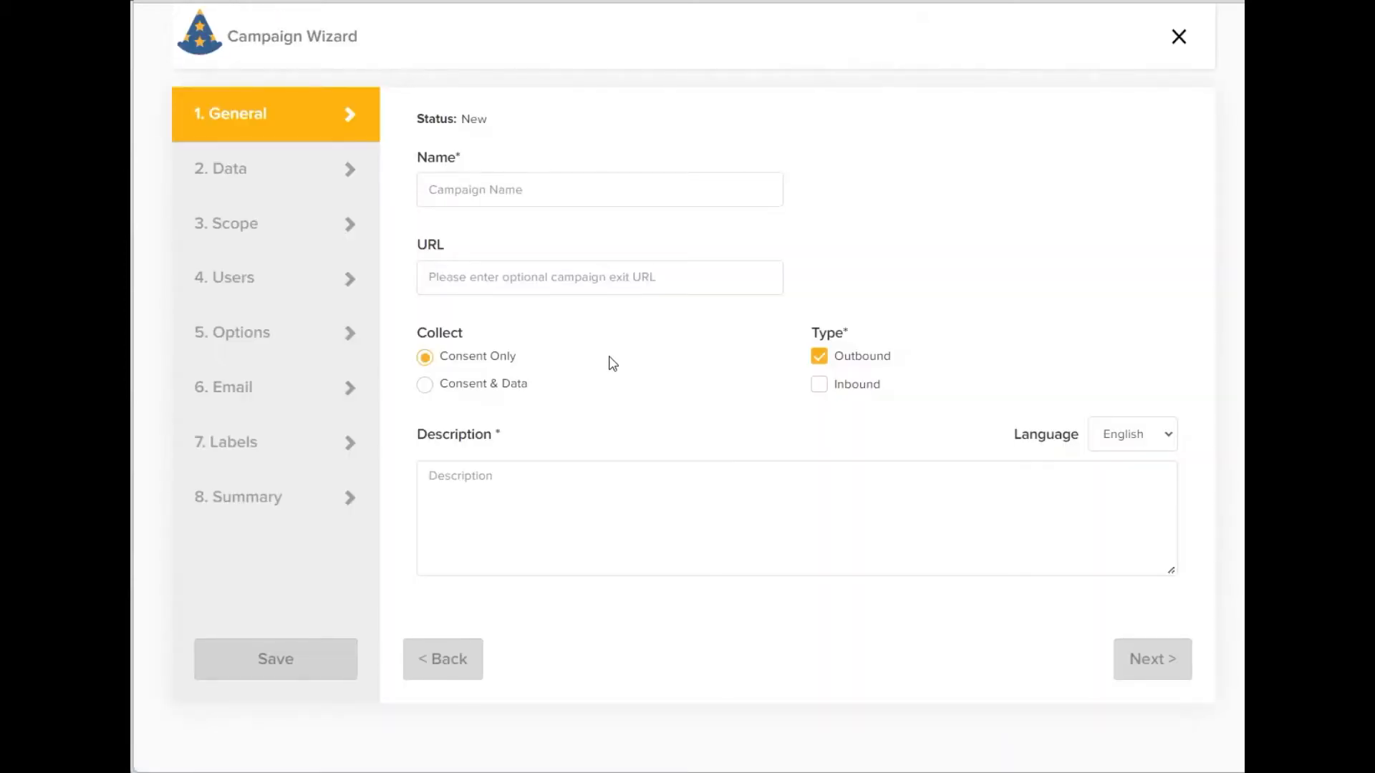
pyautogui.click(494, 185)
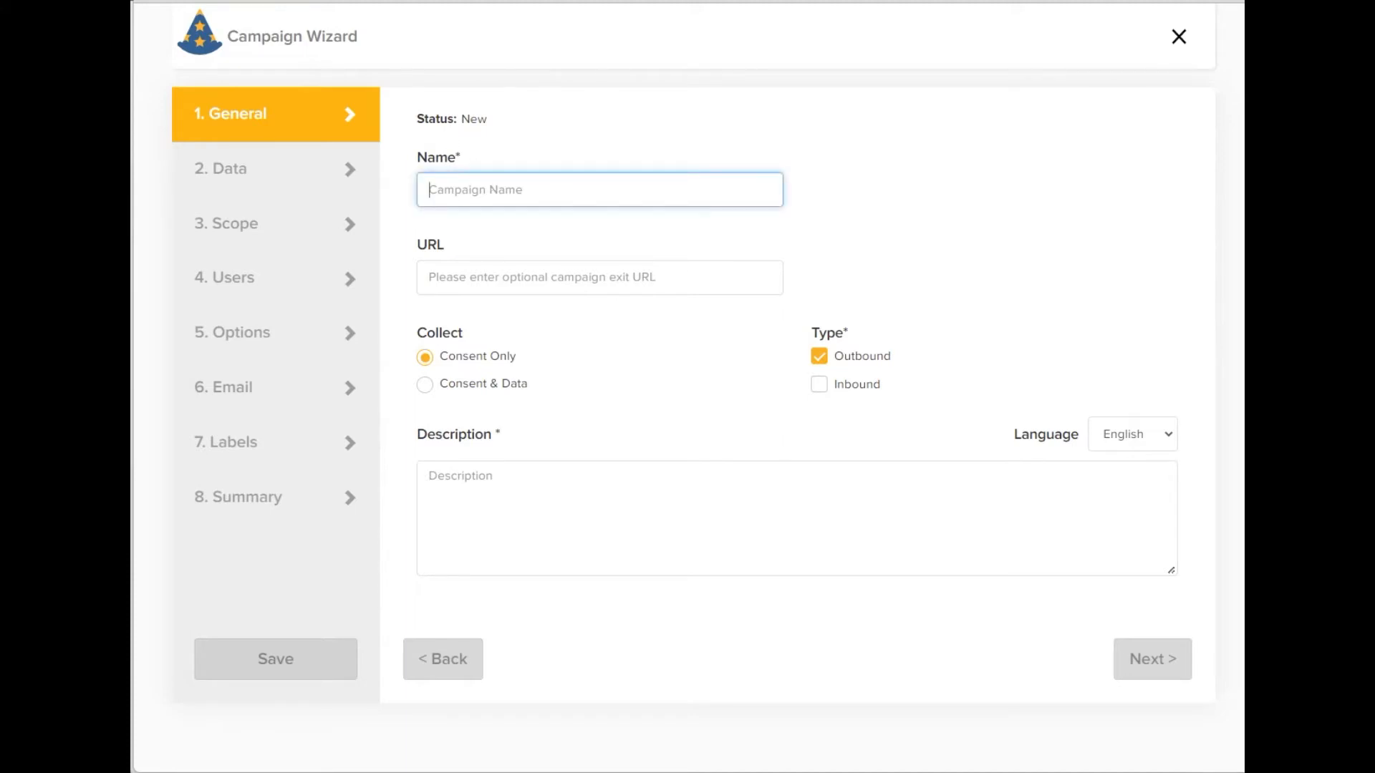
pyautogui.click(484, 183)
pyautogui.write('Infor')
pyautogui.press('BackSpace')
pyautogui.write('Gathe')
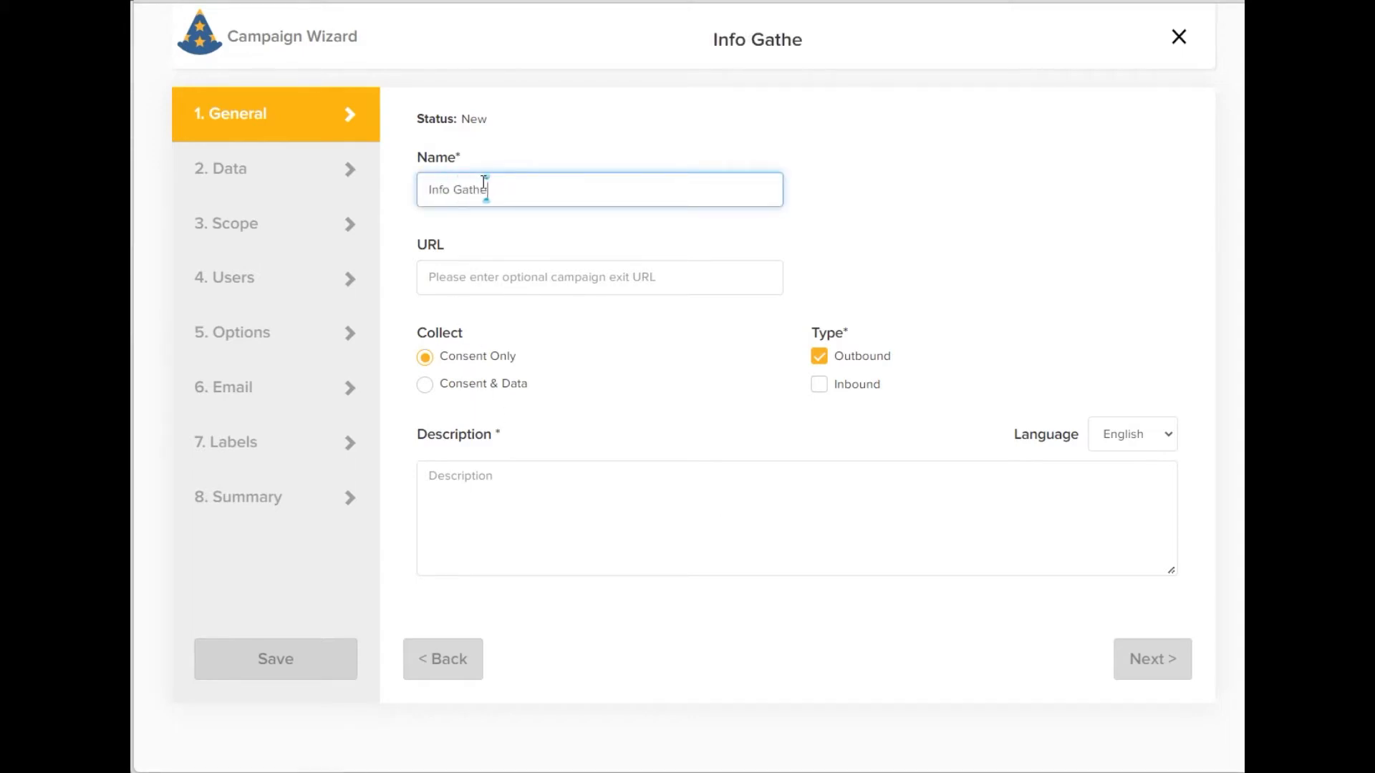
pyautogui.write('ring Needed')
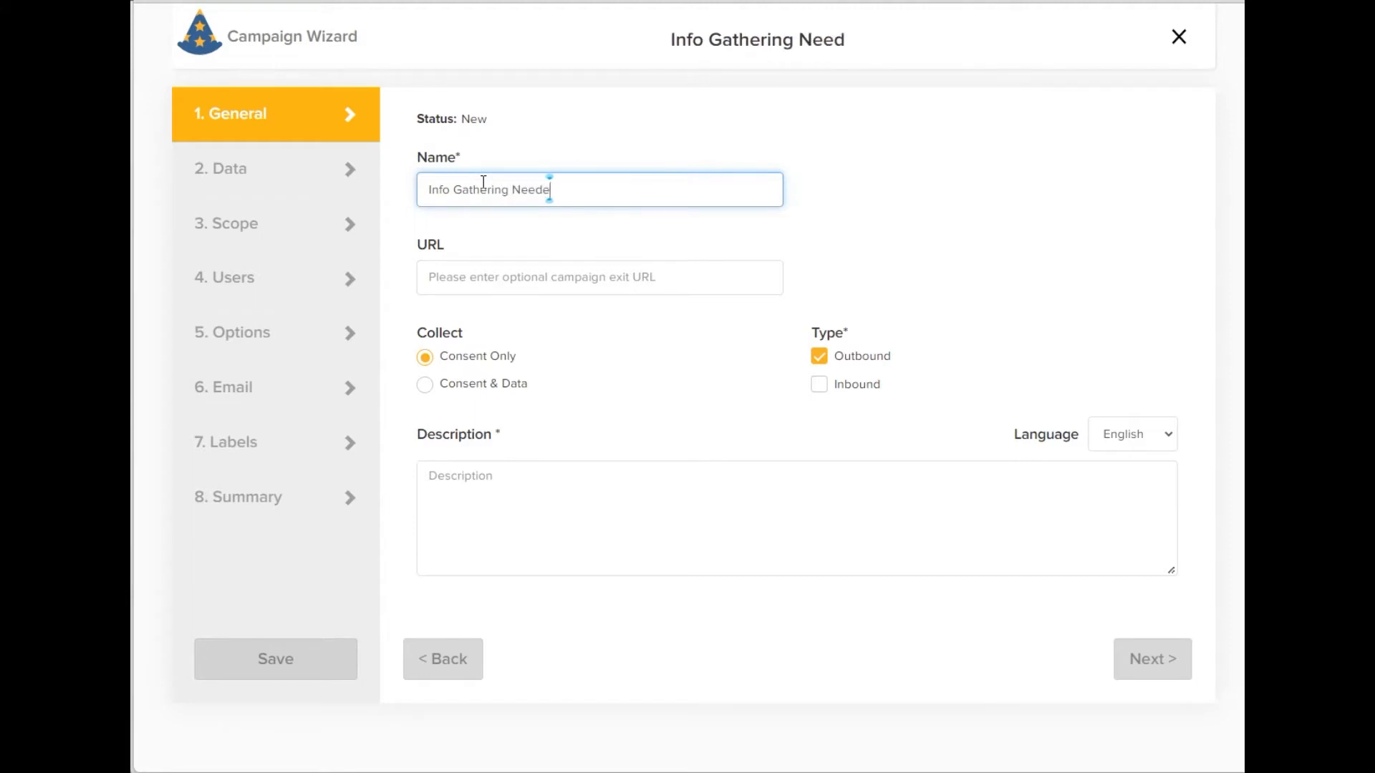
pyautogui.click(499, 277)
pyautogui.write('http')
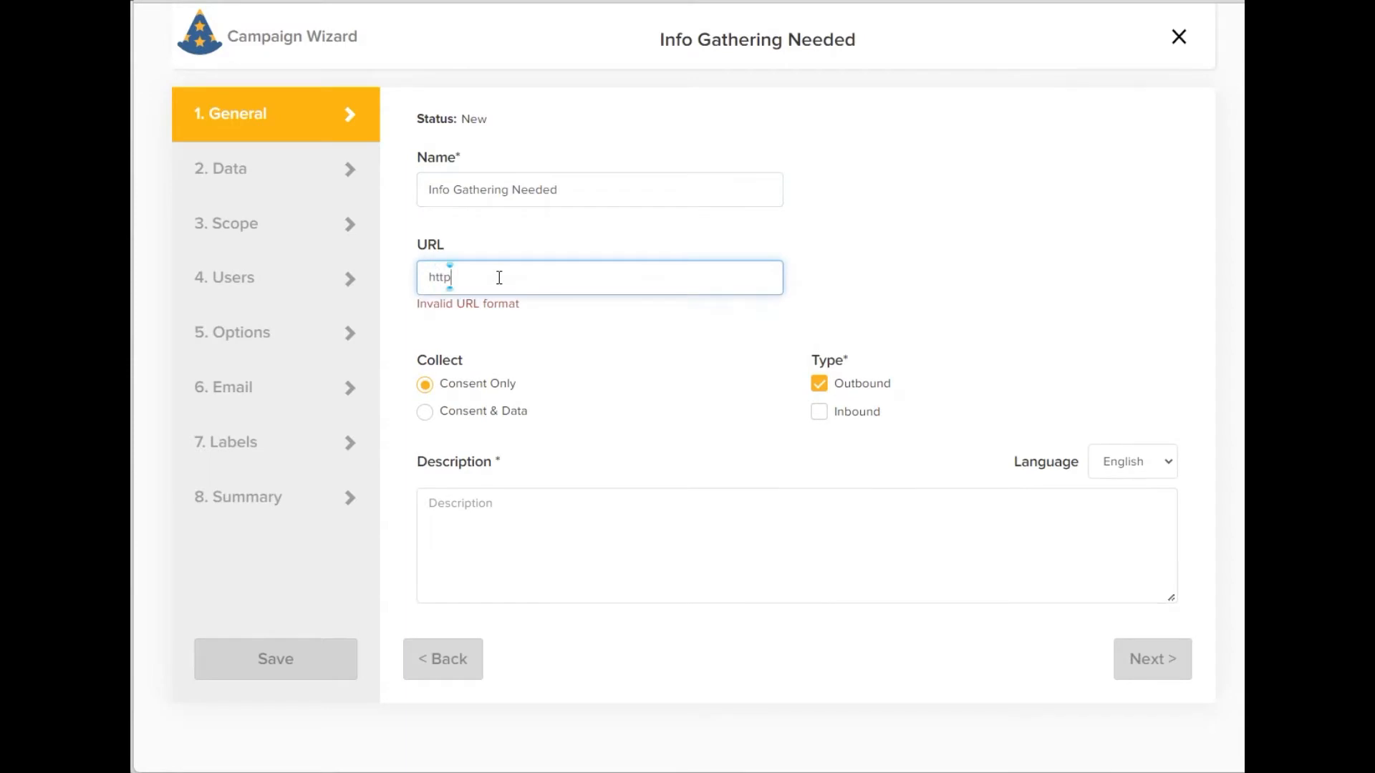
pyautogui.write('s://prudentcompancy.com')
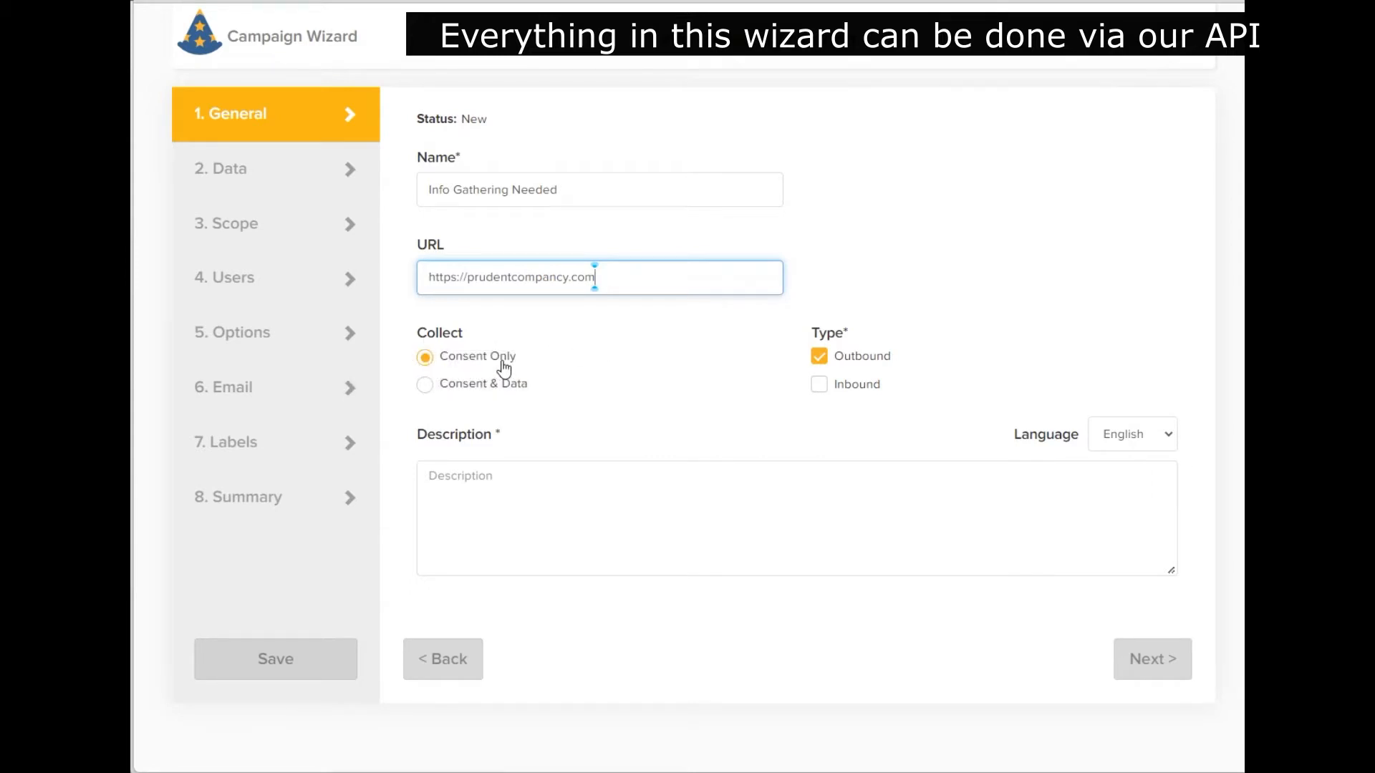
# Set the campaign to collect Consent & Data and make its type Inbound only
pyautogui.click(467, 391)
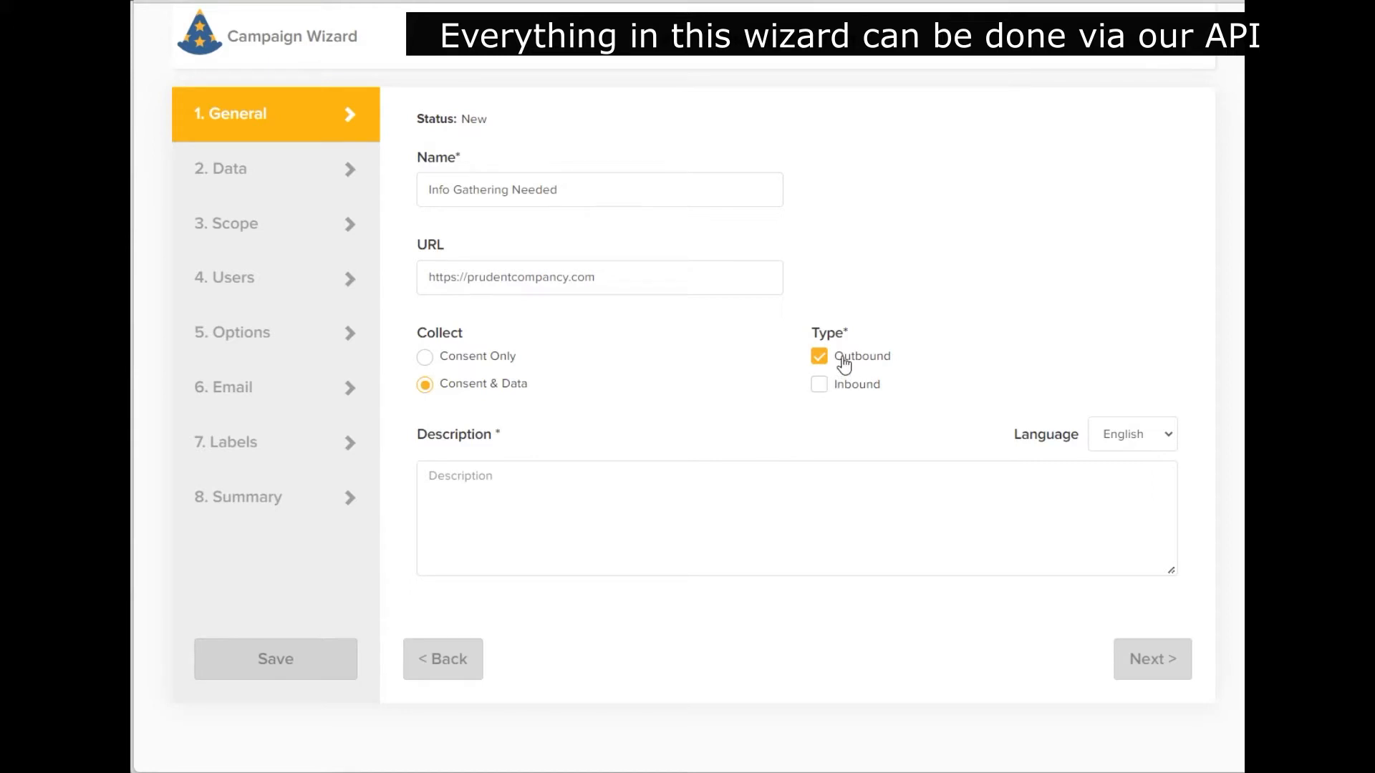
pyautogui.click(821, 388)
pyautogui.click(820, 355)
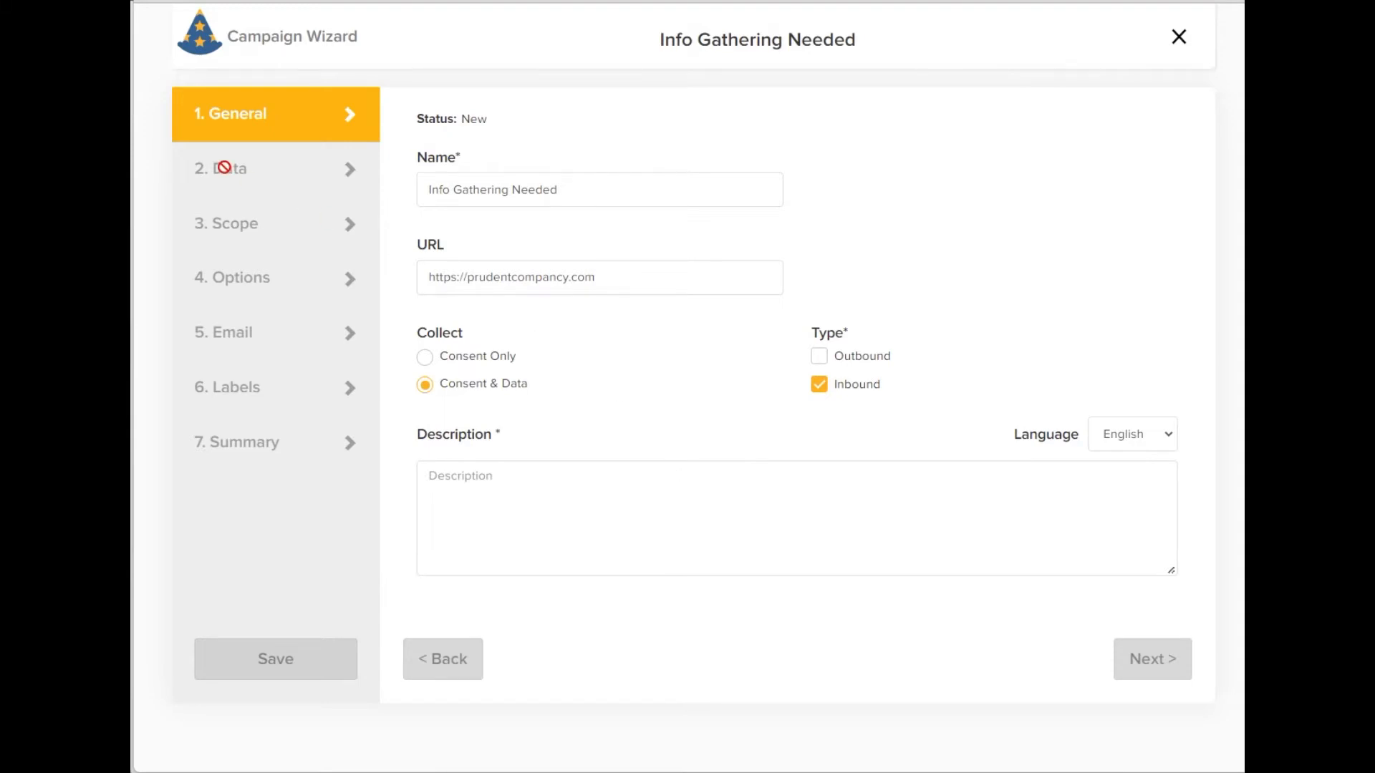
# Describe the campaign as "We need your data to handle service you requested." and continue to the Data stage
pyautogui.click(492, 469)
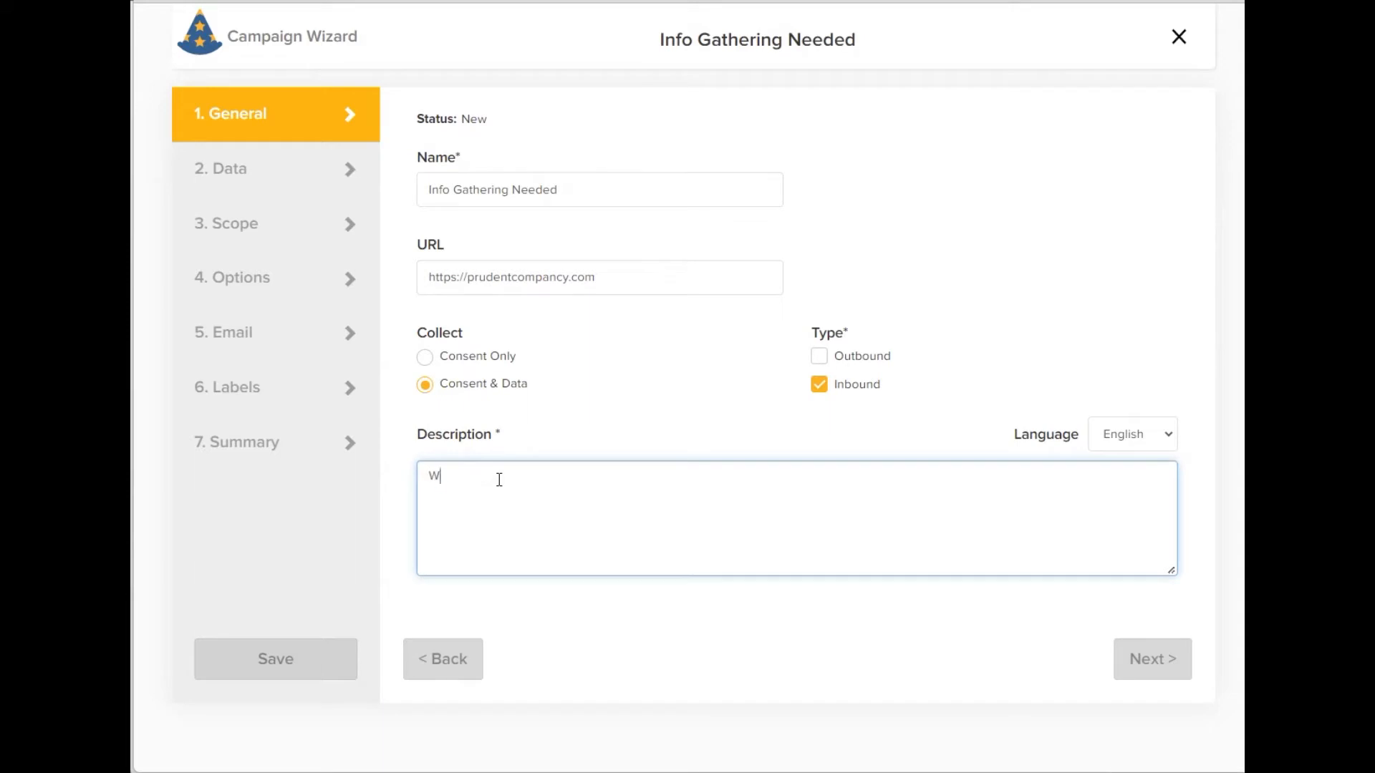
pyautogui.write('We need your data to handle servic')
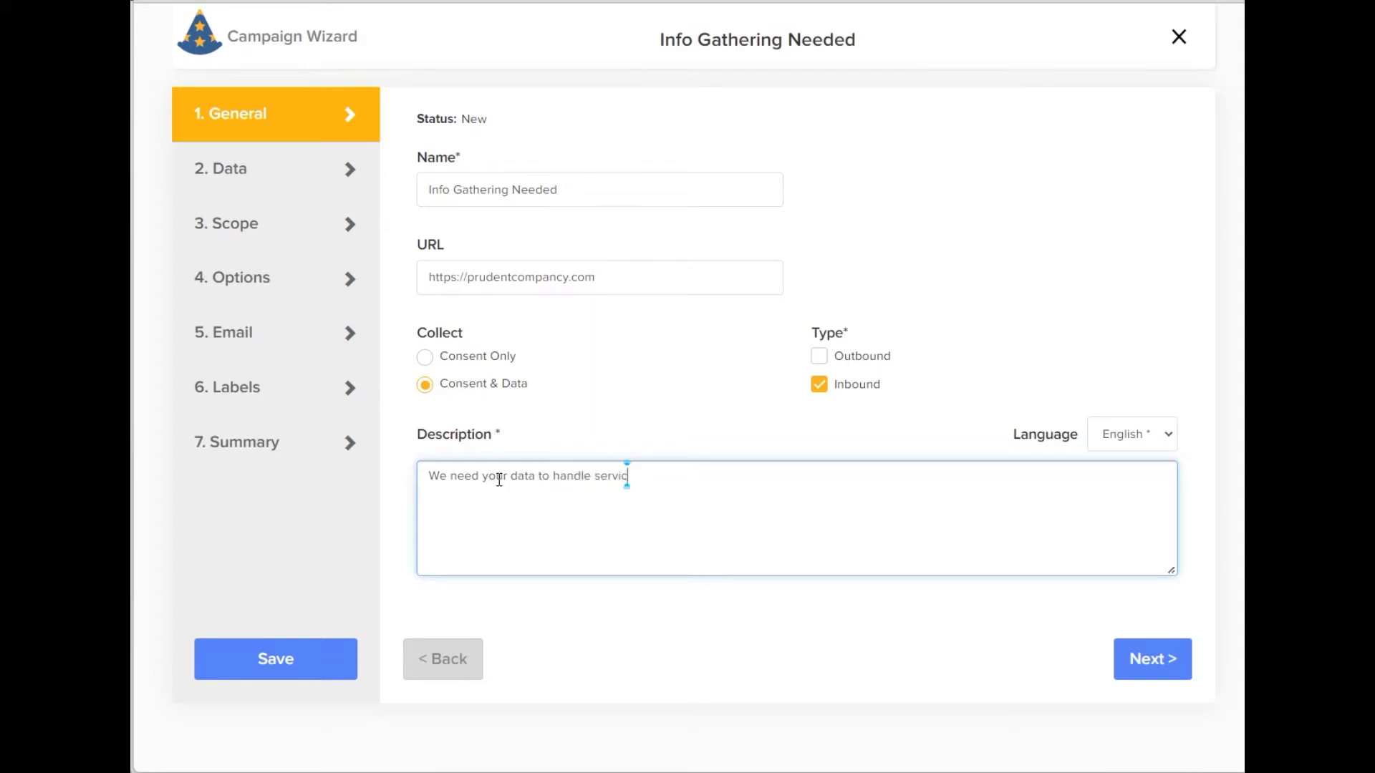
pyautogui.write('e you rec')
pyautogui.press('BackSpace')
pyautogui.write('quested.')
pyautogui.click(1151, 672)
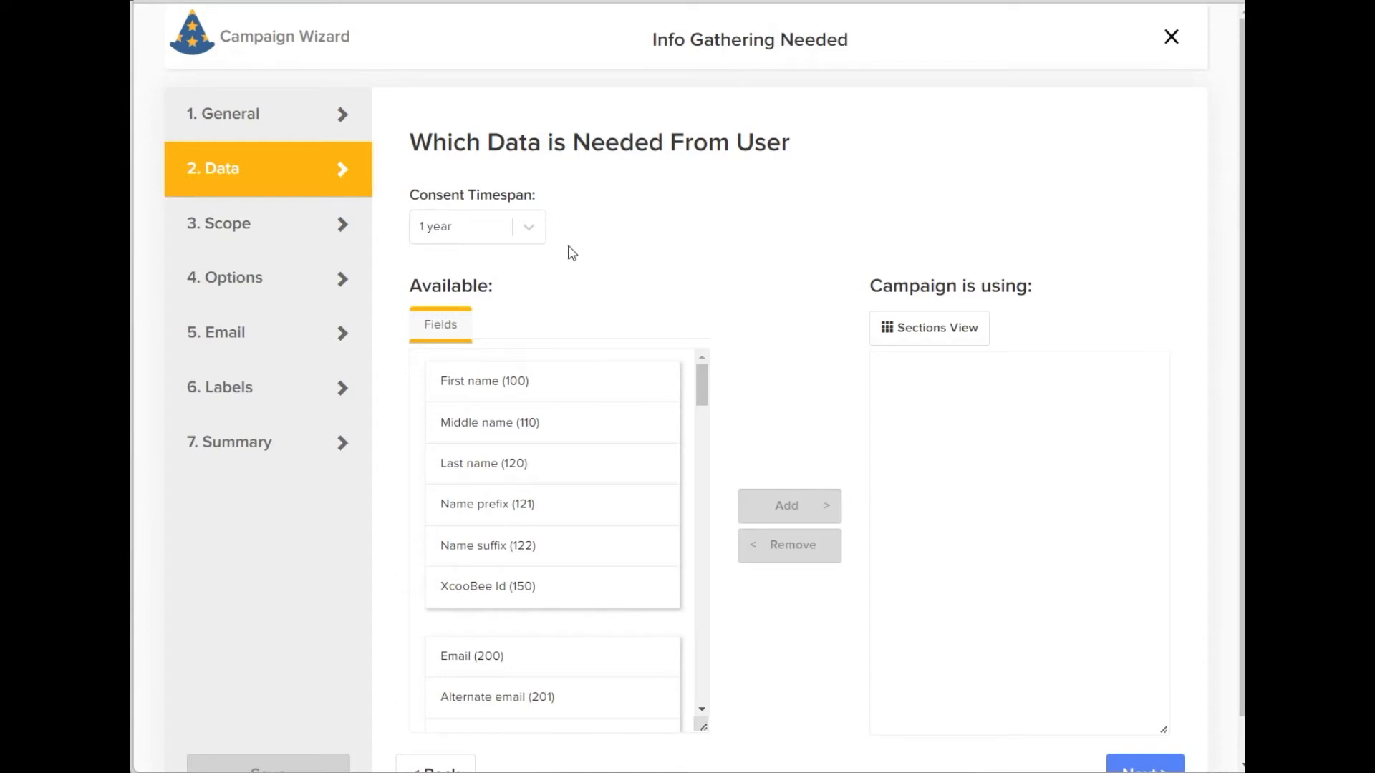
# Set the consent timespan to 2 years and show the campaign's fields in sections view
pyautogui.click(530, 227)
pyautogui.click(475, 337)
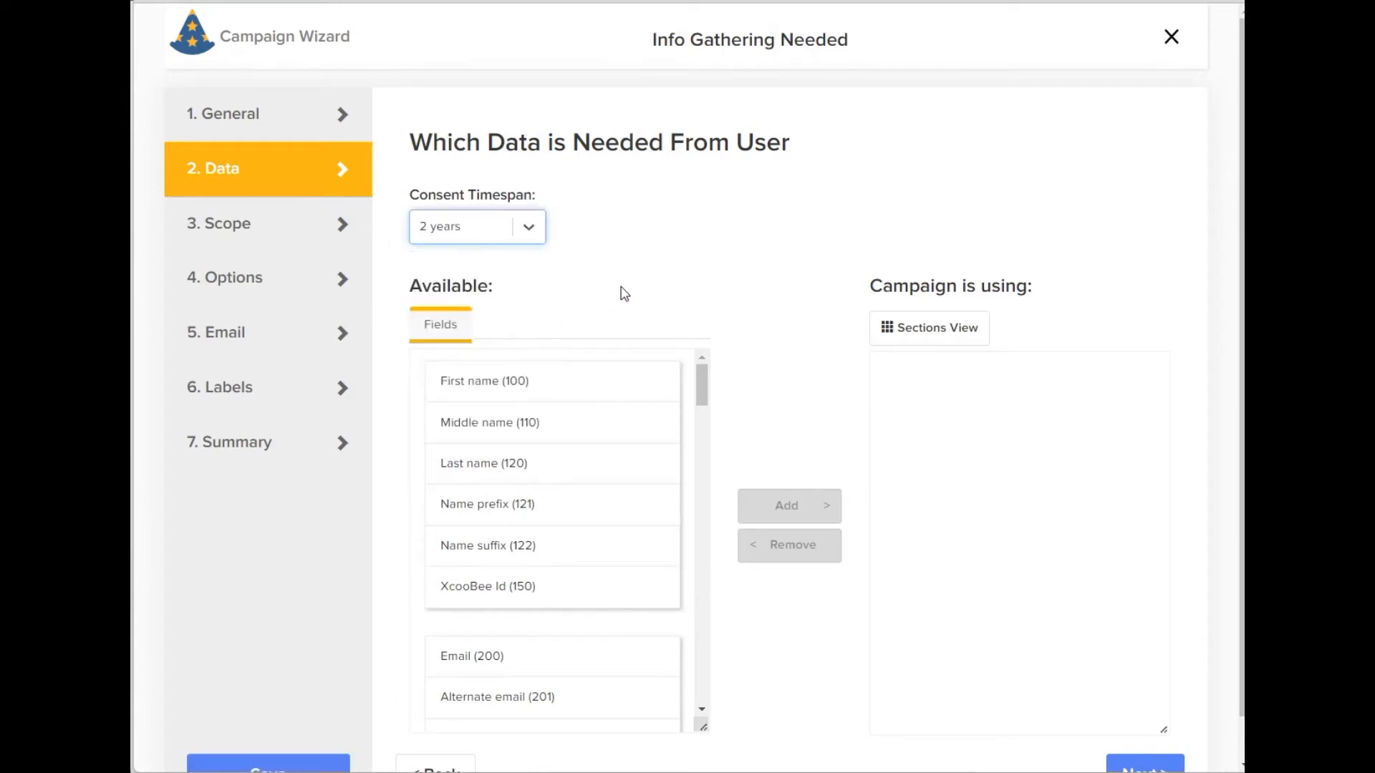
pyautogui.scroll(-1, 636, 310)
pyautogui.scroll(-5, 611, 313)
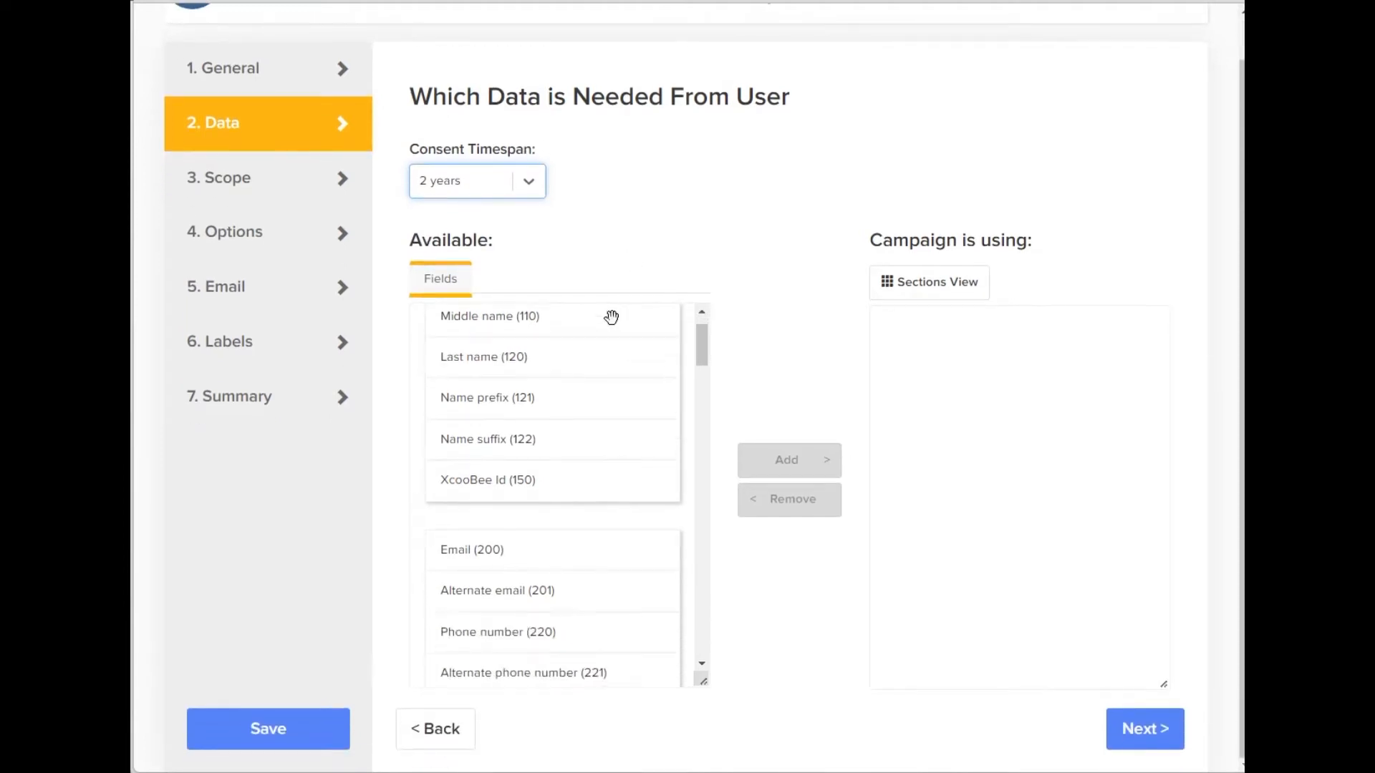
pyautogui.scroll(-4, 565, 351)
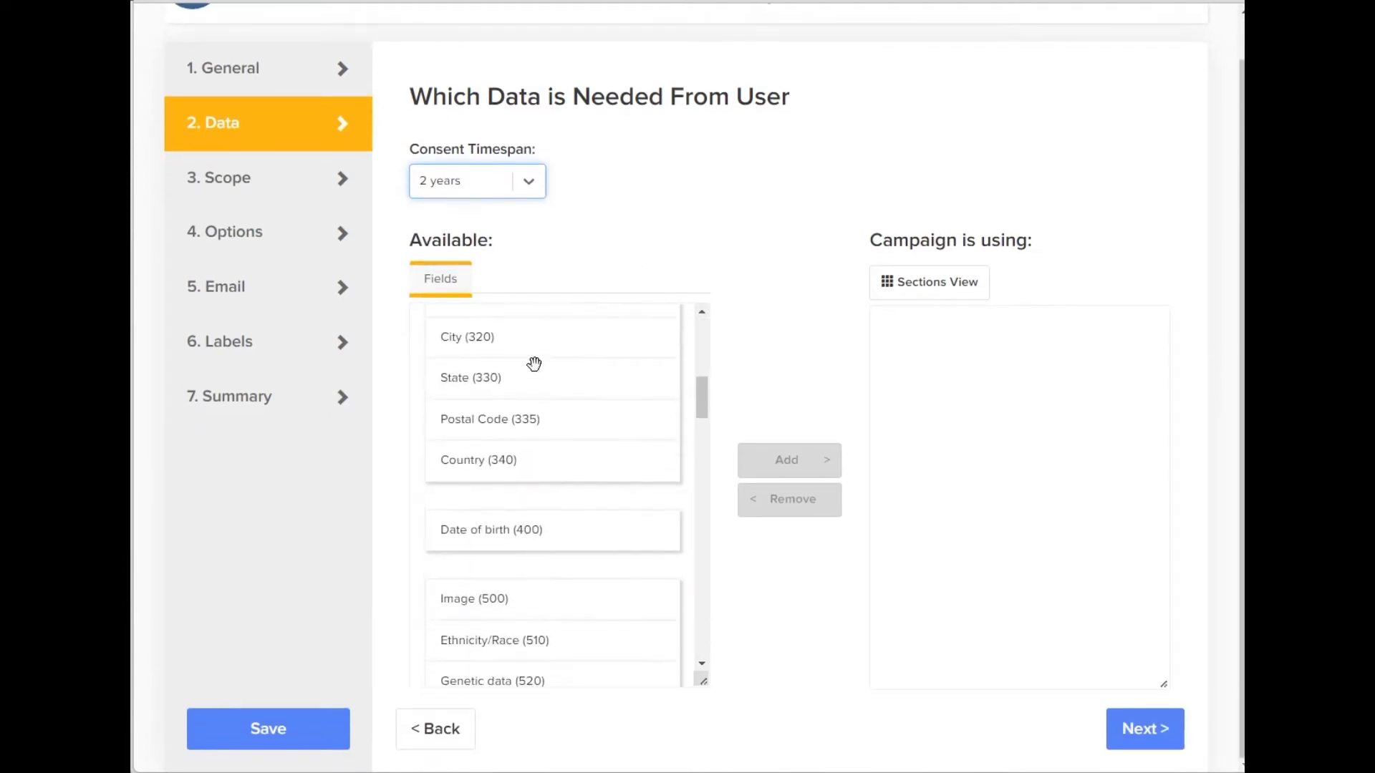
pyautogui.scroll(12, 559, 514)
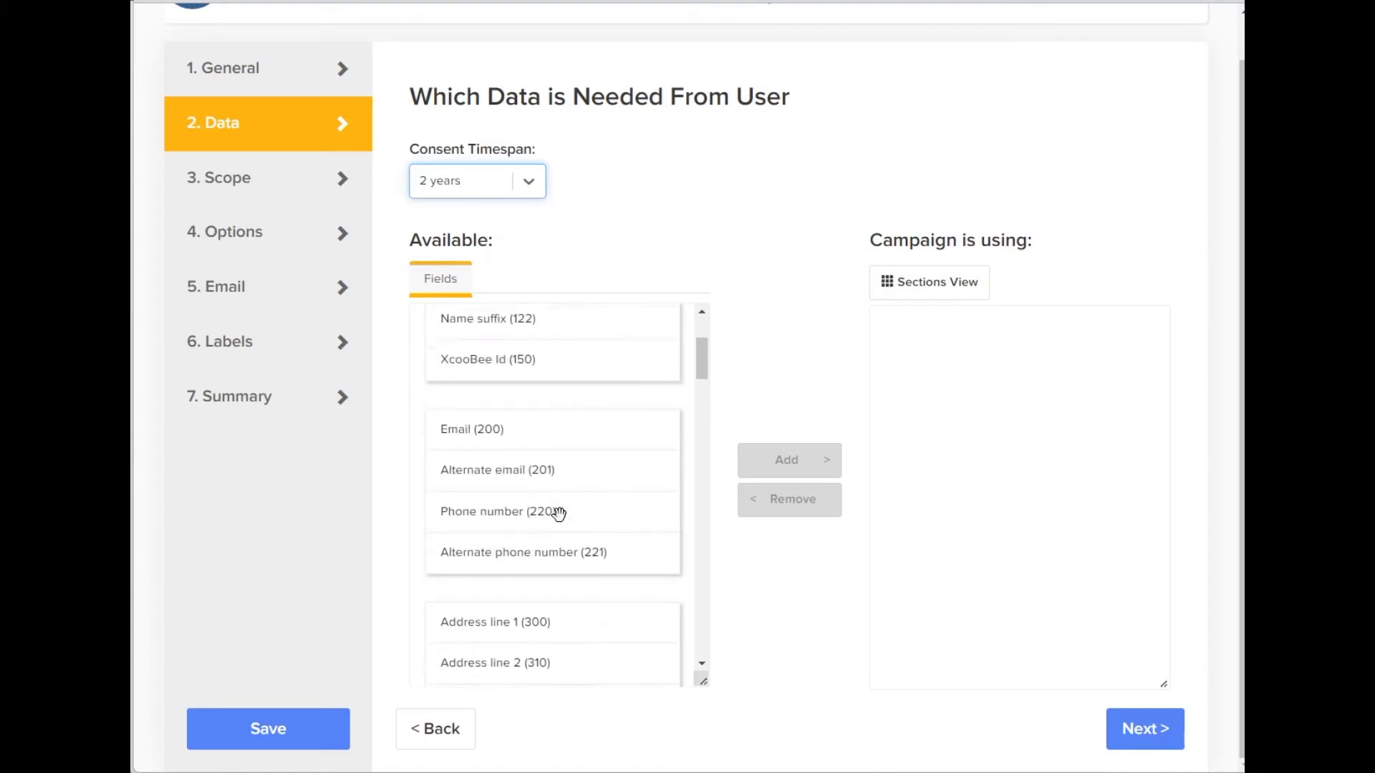
pyautogui.click(893, 293)
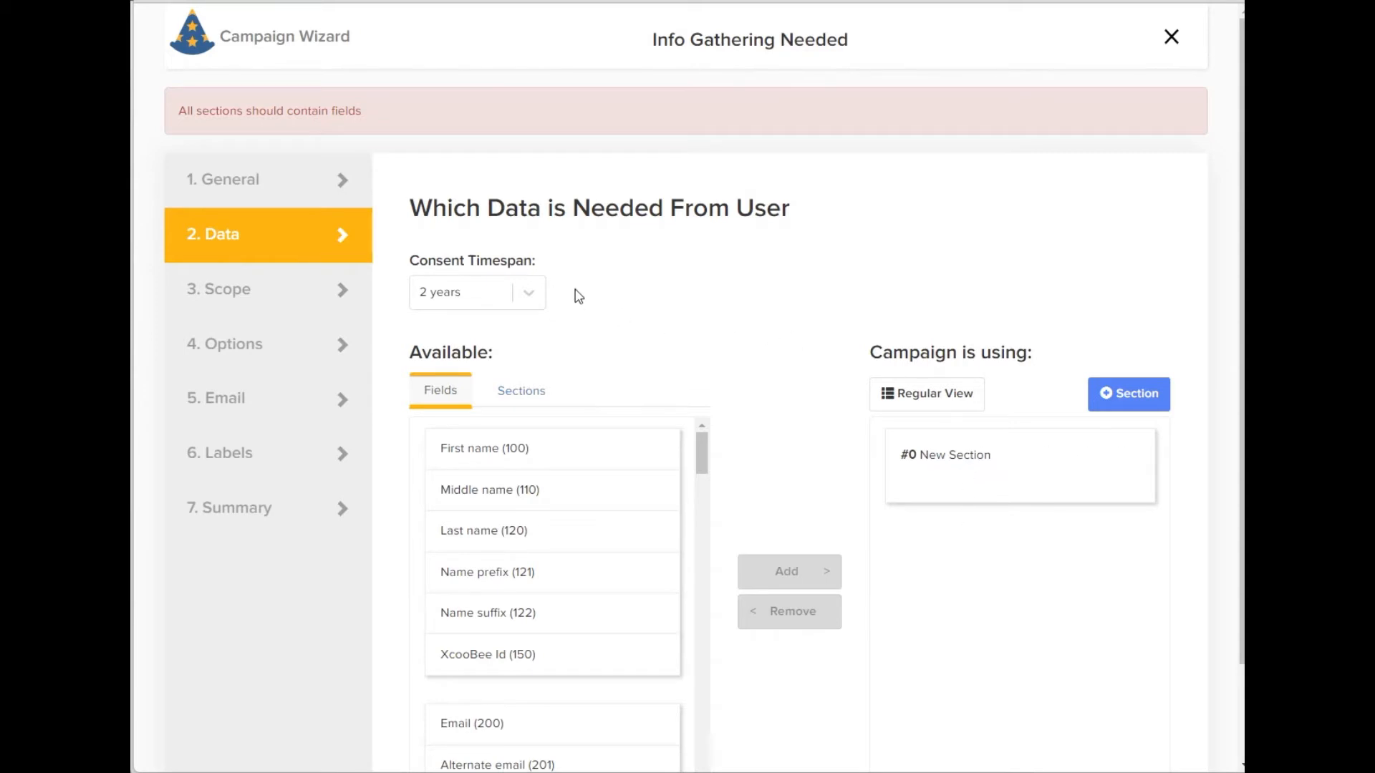
# Add the First name, Last name and Email fields to the campaign's first section, and create a second empty section
pyautogui.scroll(-2, 577, 344)
pyautogui.scroll(-2, 659, 369)
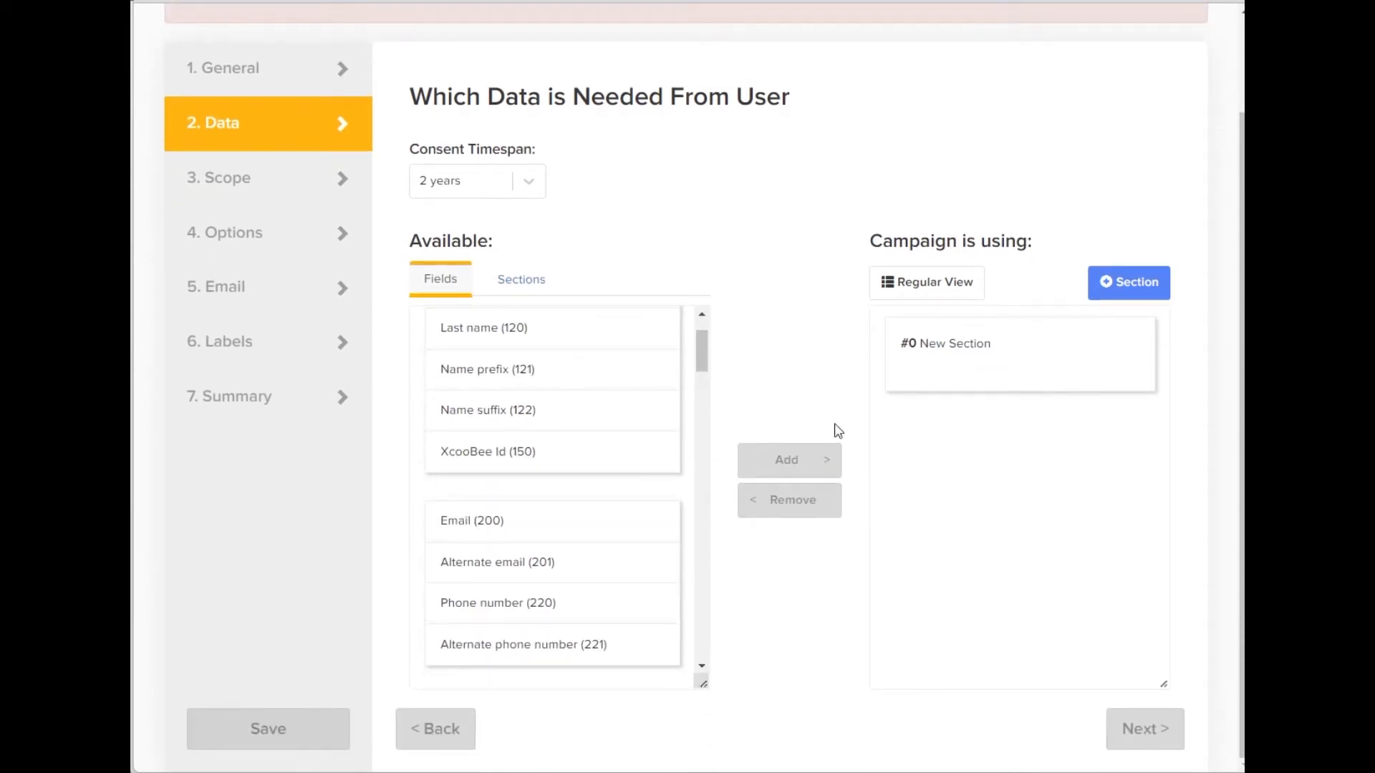
pyautogui.scroll(2, 467, 349)
pyautogui.moveTo(501, 337); pyautogui.dragTo(997, 404)
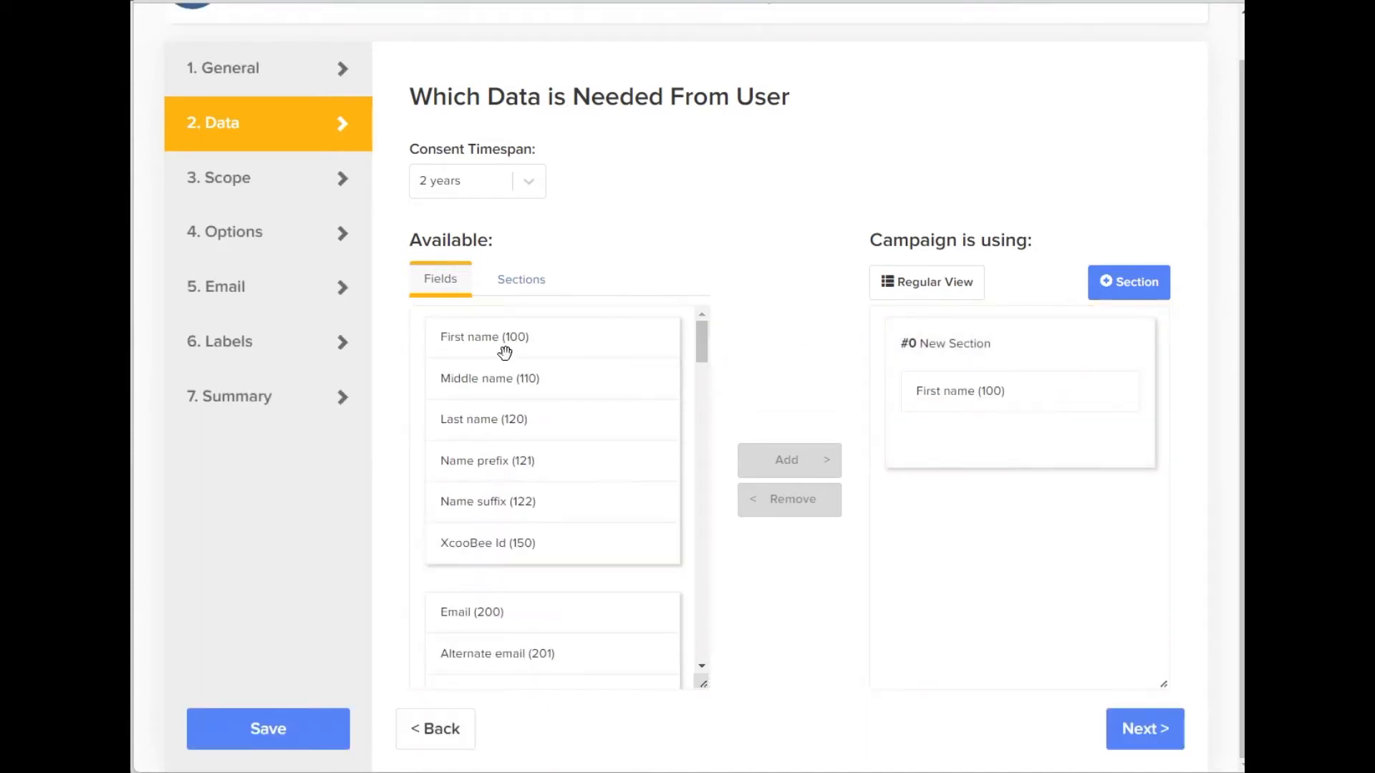
pyautogui.moveTo(505, 414); pyautogui.dragTo(912, 445)
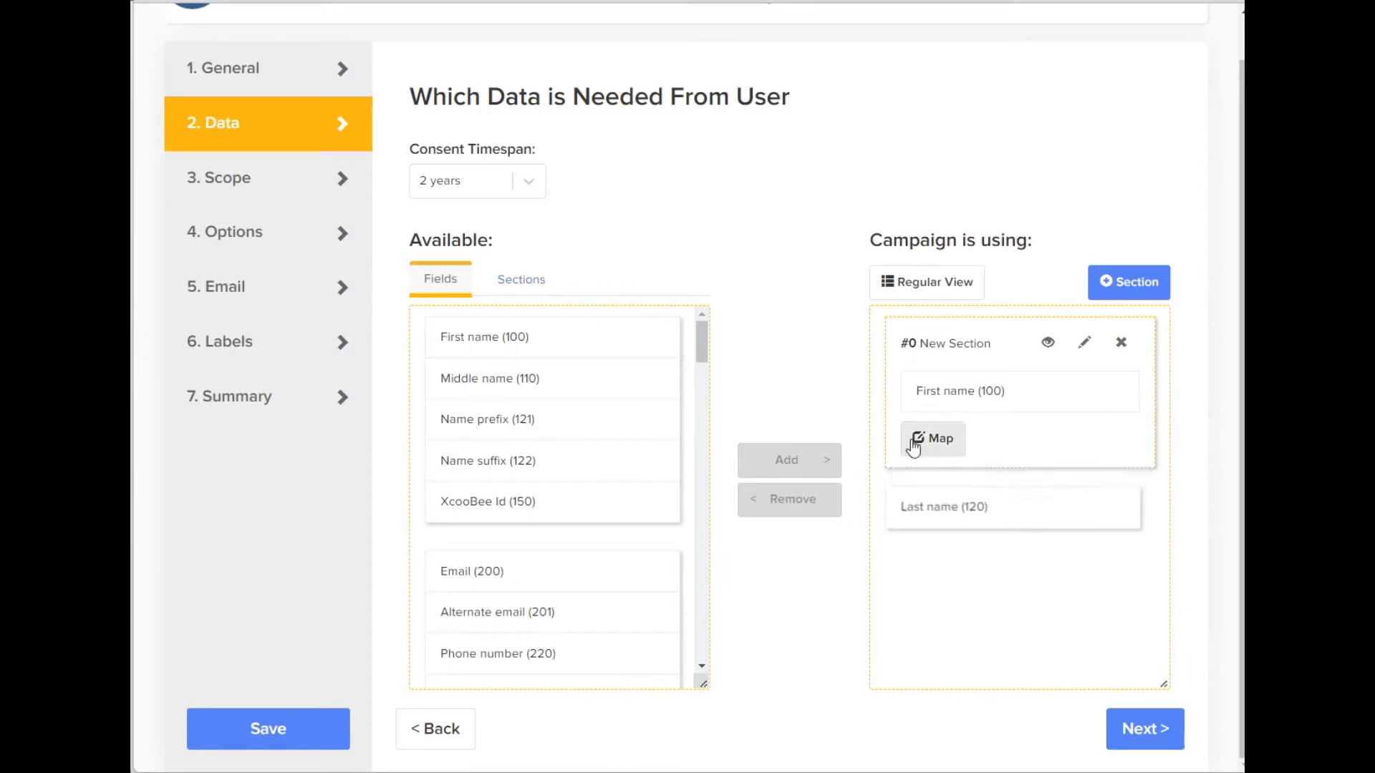
pyautogui.moveTo(1044, 563); pyautogui.dragTo(1043, 420)
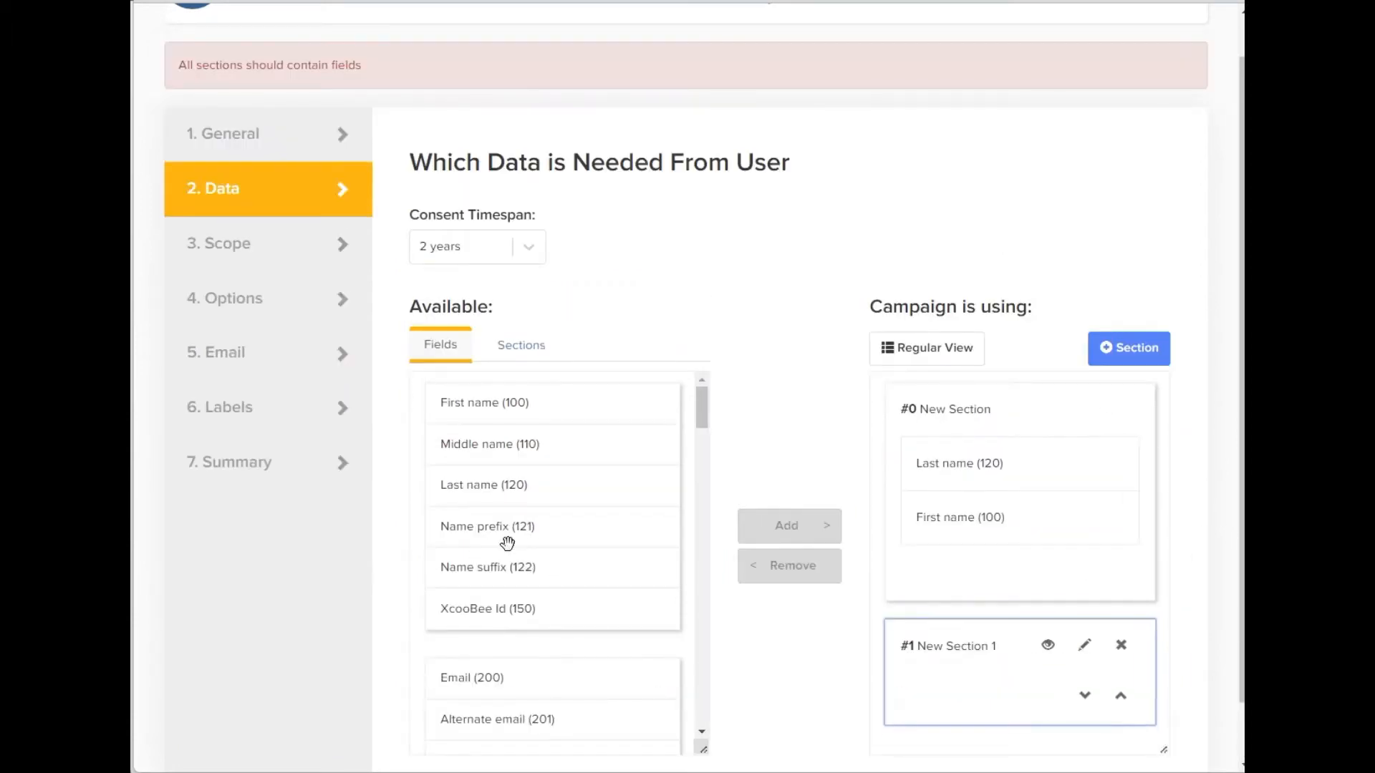
pyautogui.moveTo(489, 660); pyautogui.dragTo(991, 509)
# Reorder the first section's fields to First name, Last name, Email, and delete the empty second section
pyautogui.moveTo(1081, 568)
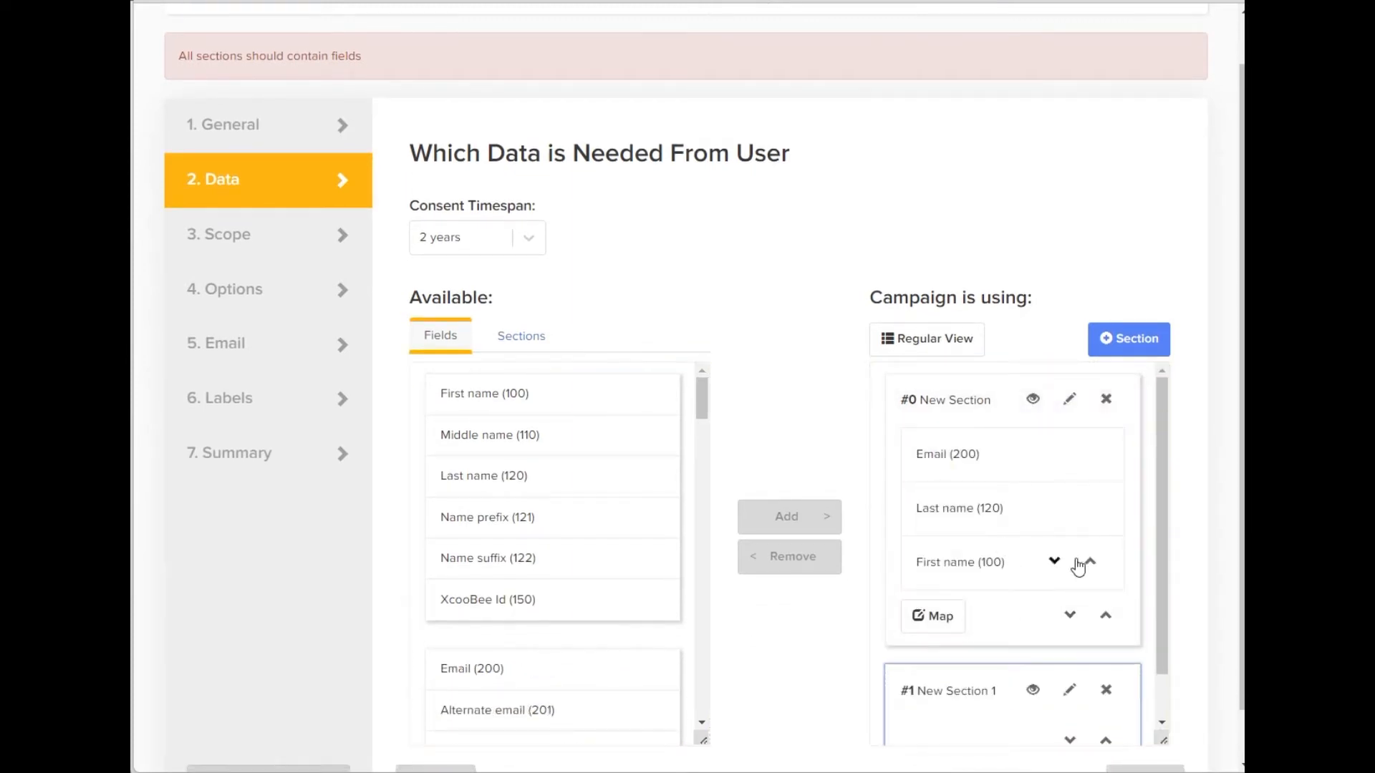
pyautogui.click(1088, 563)
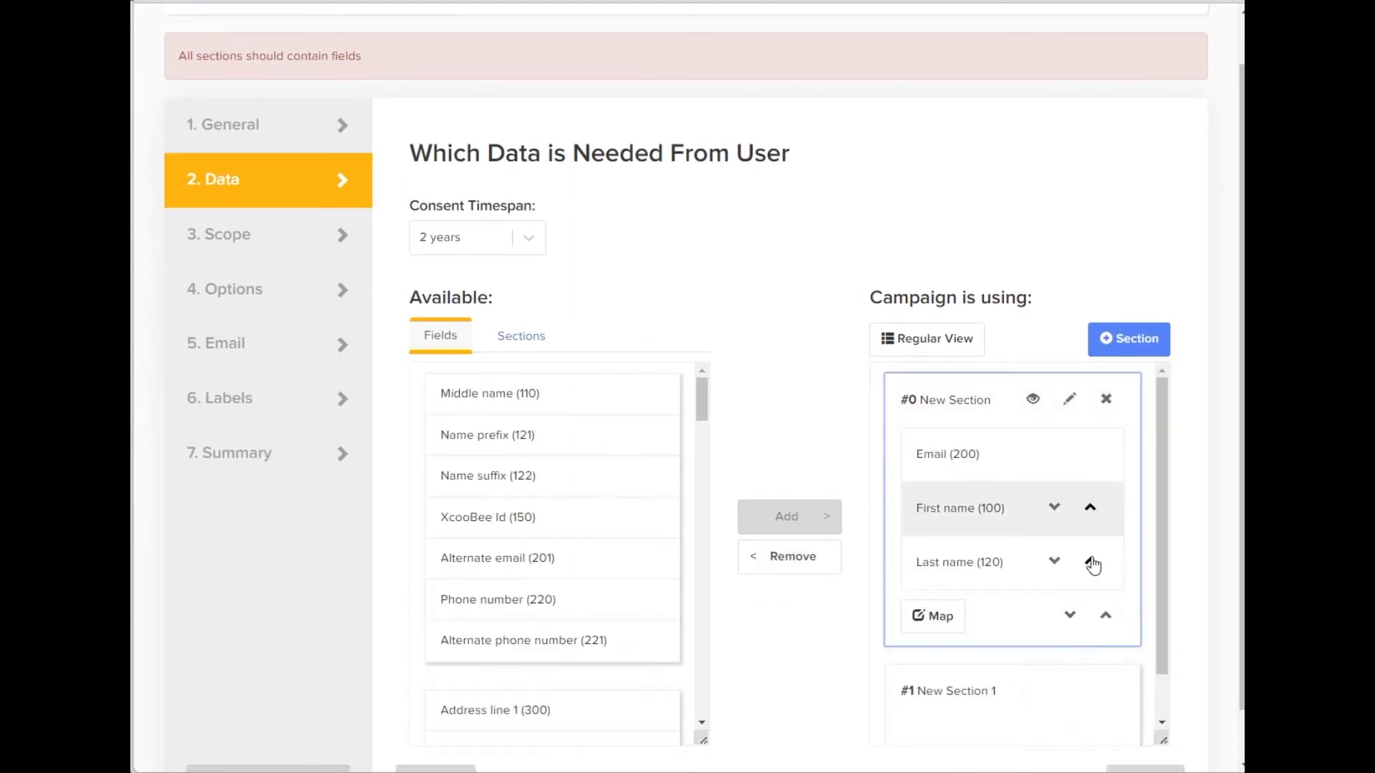
pyautogui.click(1088, 517)
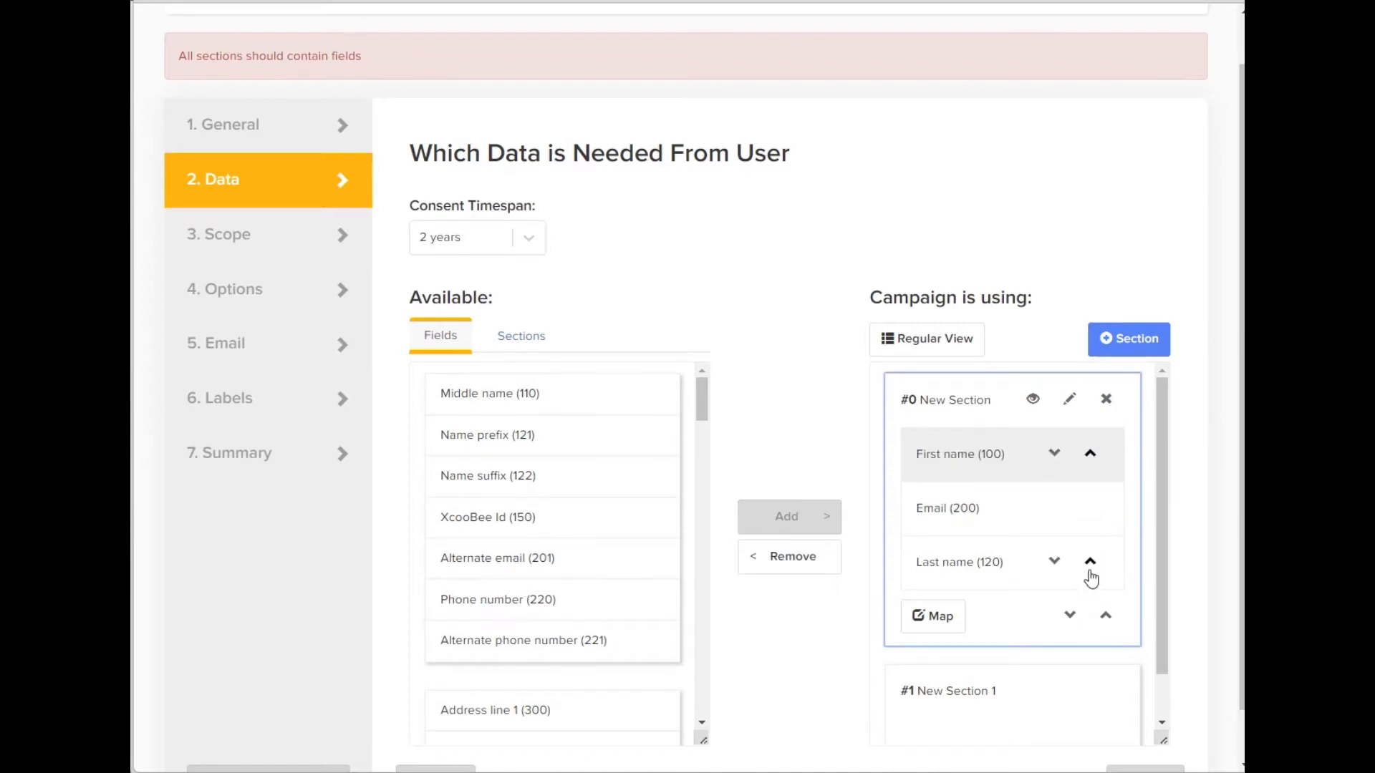
pyautogui.click(1089, 566)
pyautogui.scroll(-1, 1017, 645)
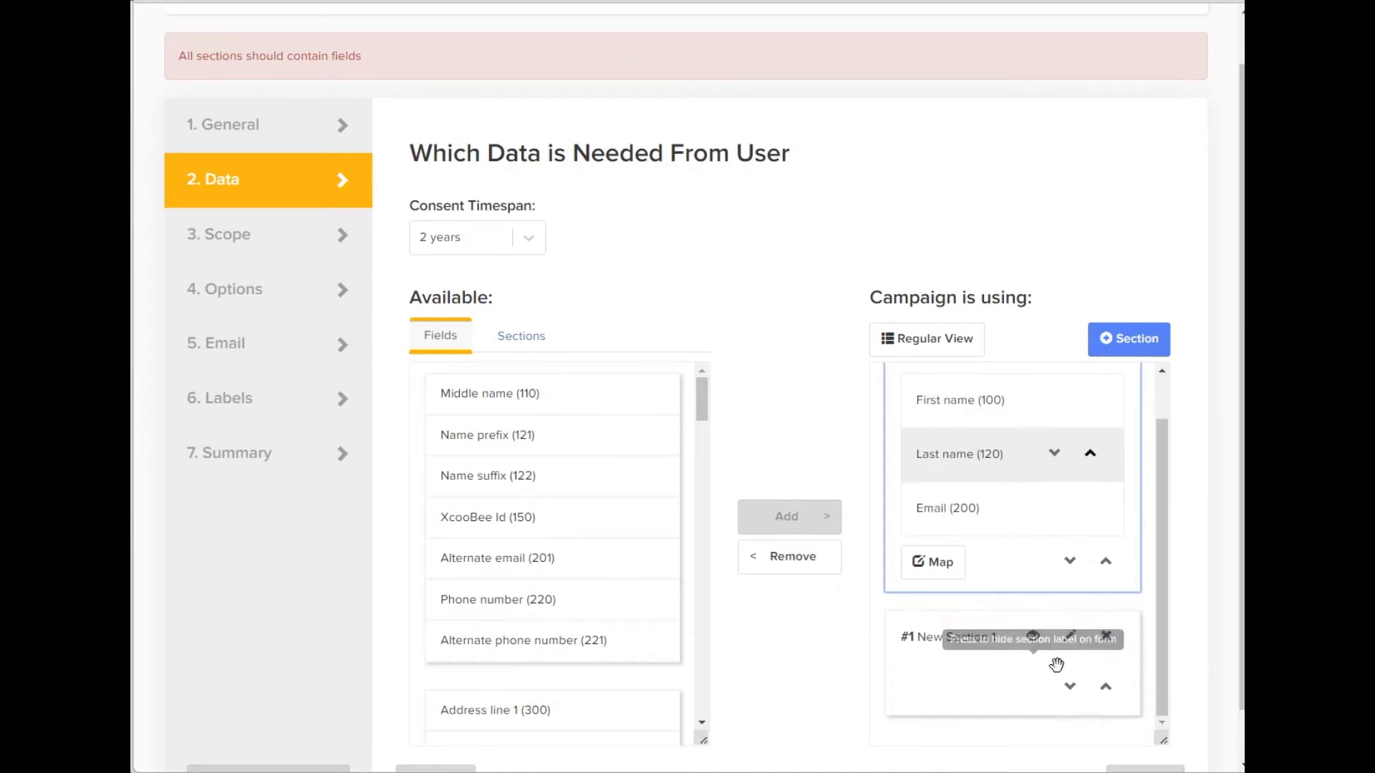
pyautogui.click(1103, 636)
# Rename the section holding the name and email fields to "Basic Info" and save the label
pyautogui.moveTo(987, 380)
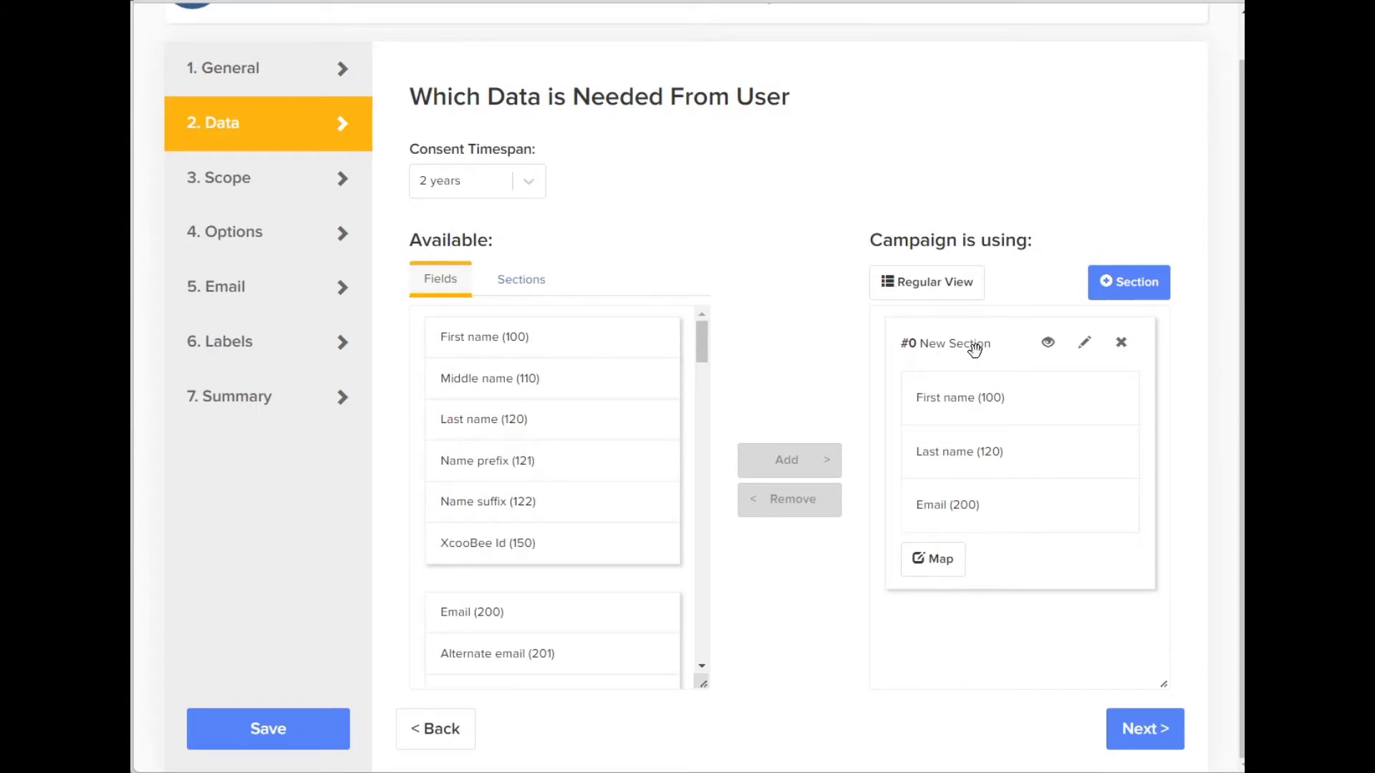
pyautogui.click(1084, 343)
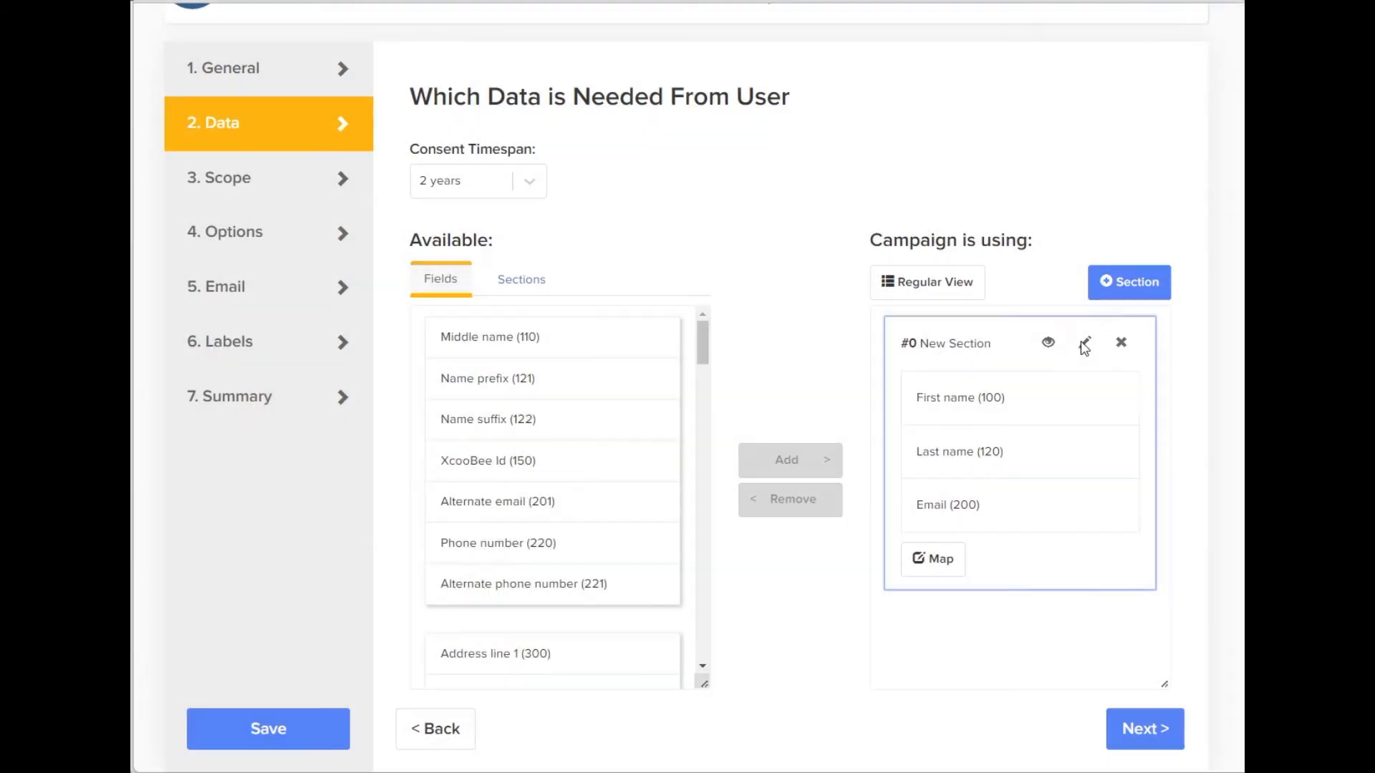
pyautogui.moveTo(520, 167); pyautogui.dragTo(439, 170)
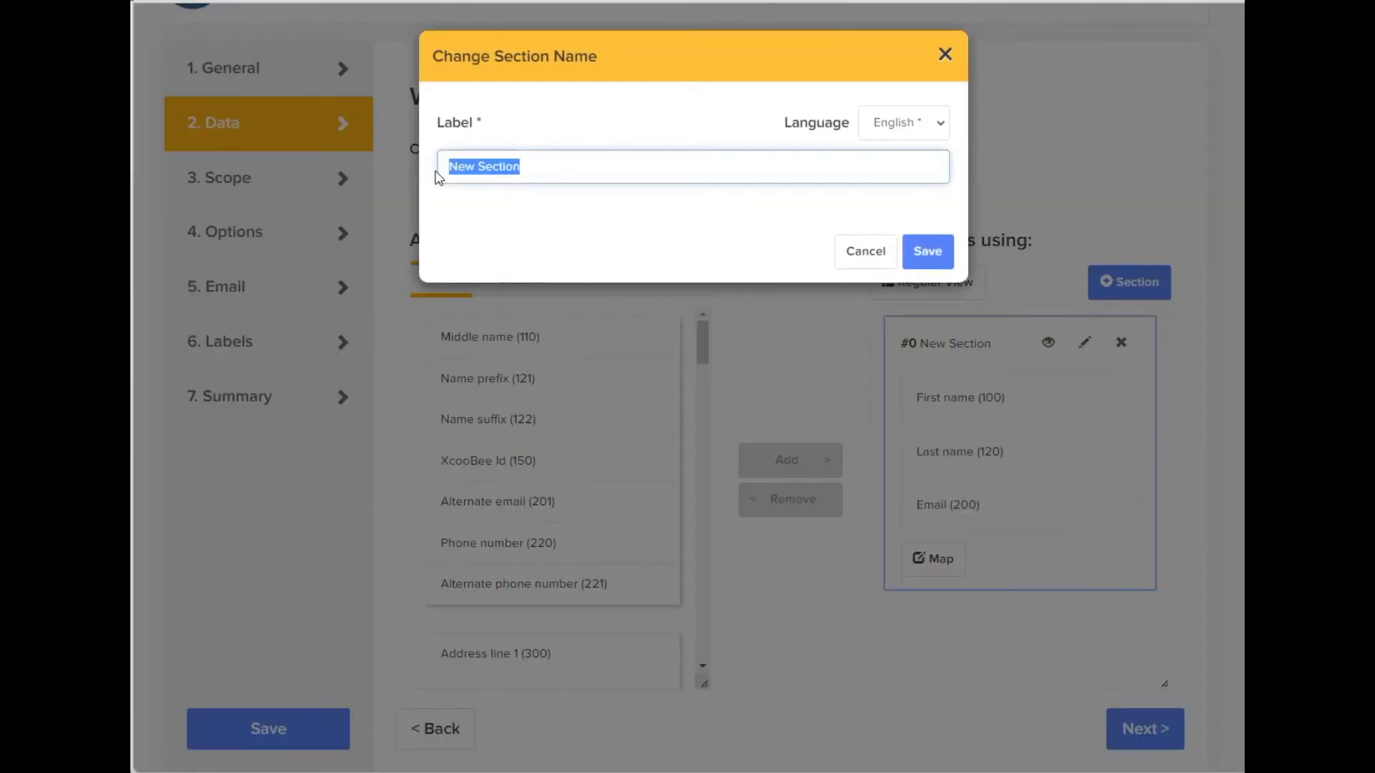
pyautogui.write('Bas')
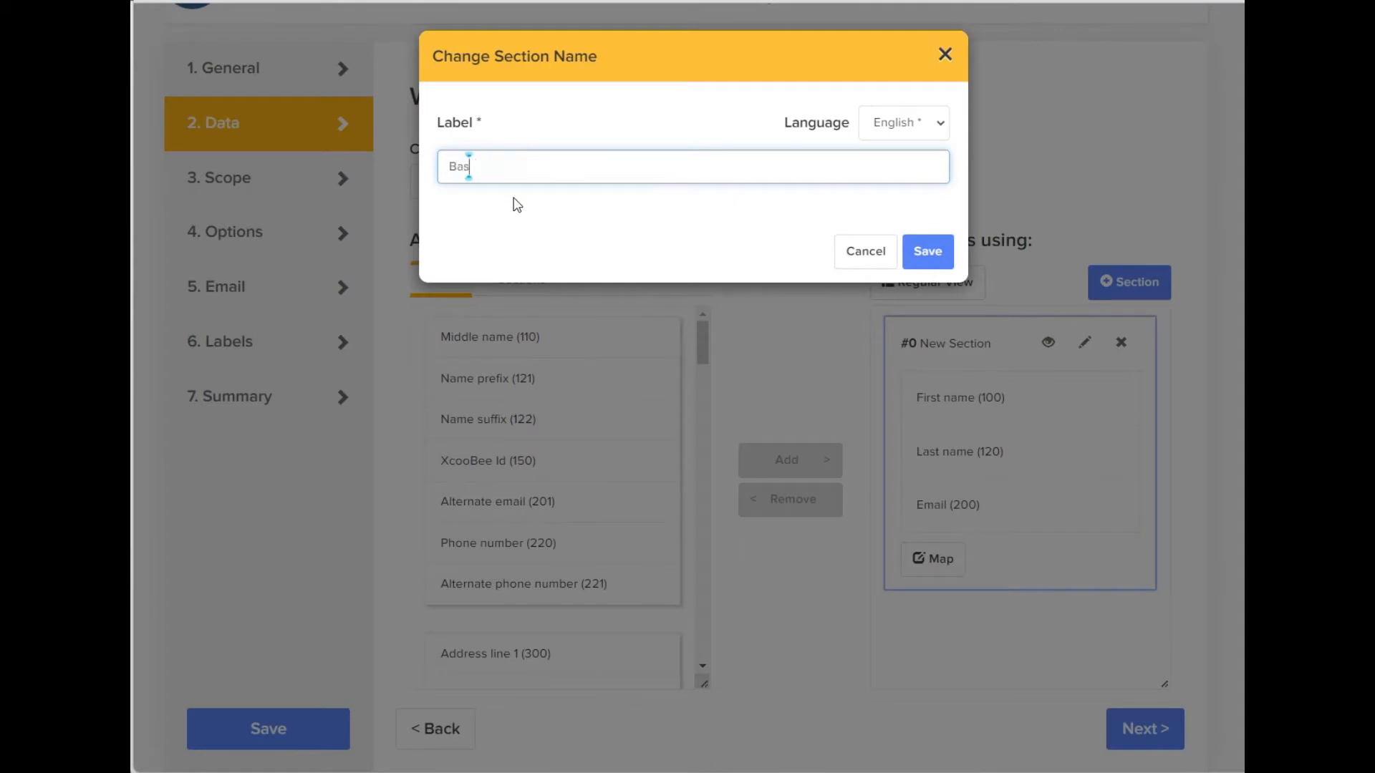
pyautogui.write('ic Indo')
pyautogui.click(928, 251)
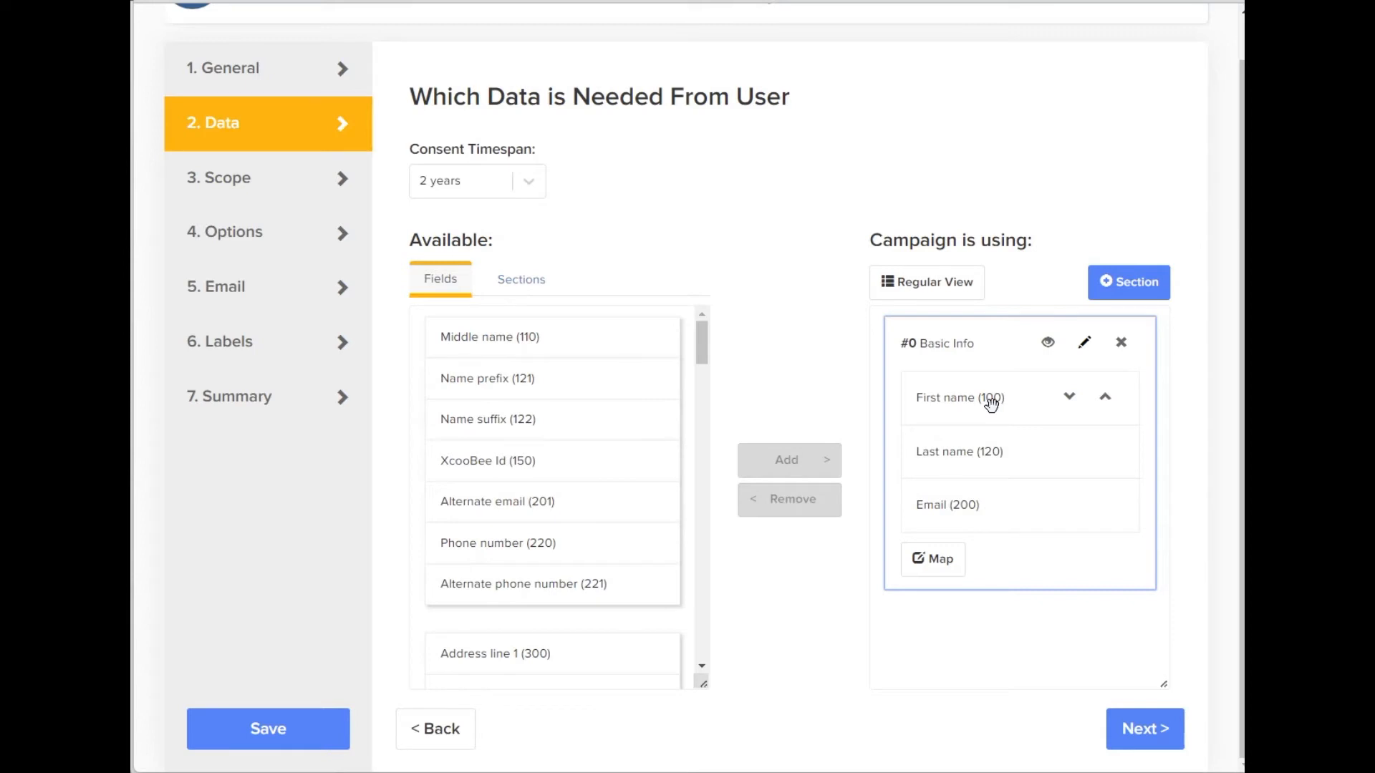
# Examine the field mapping of the Basic Info section, and look through the available bank, government, location and health data fields
pyautogui.click(931, 558)
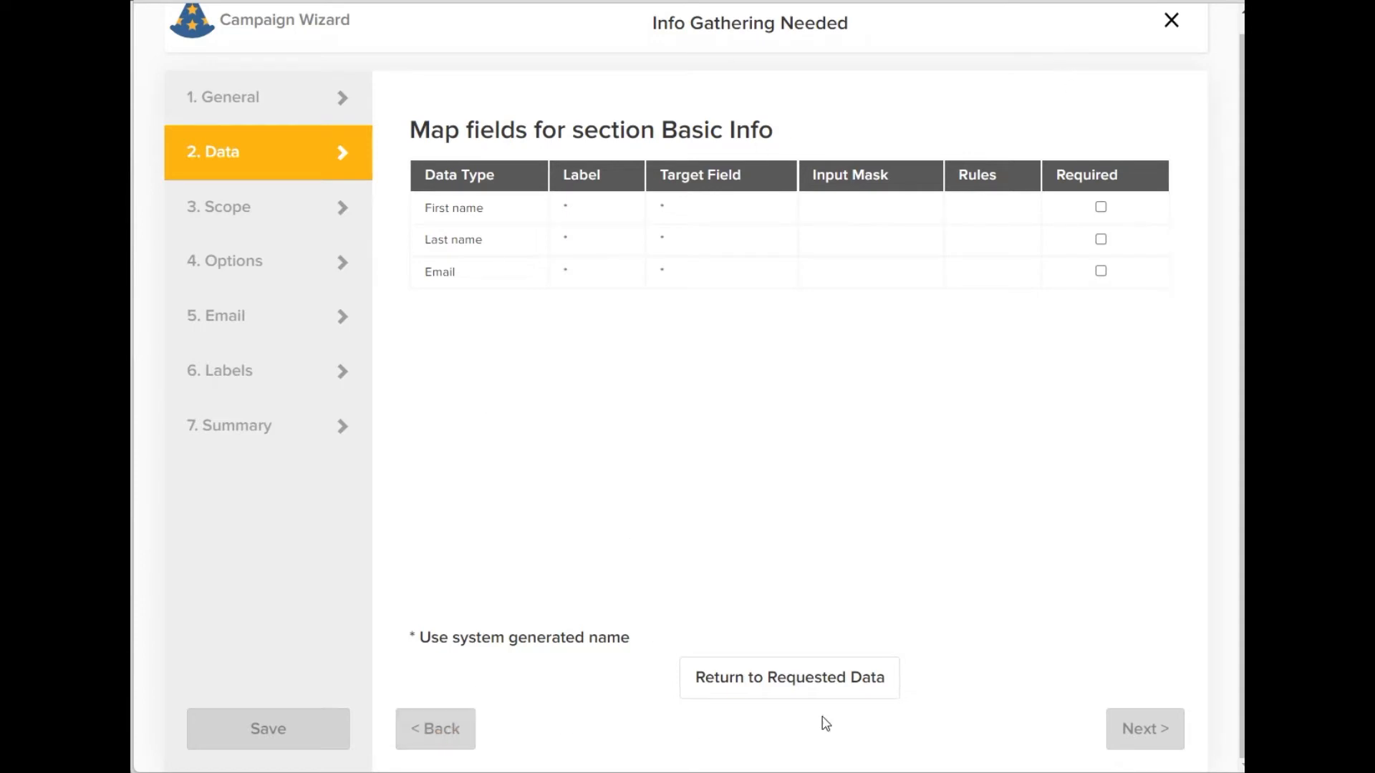
pyautogui.click(792, 679)
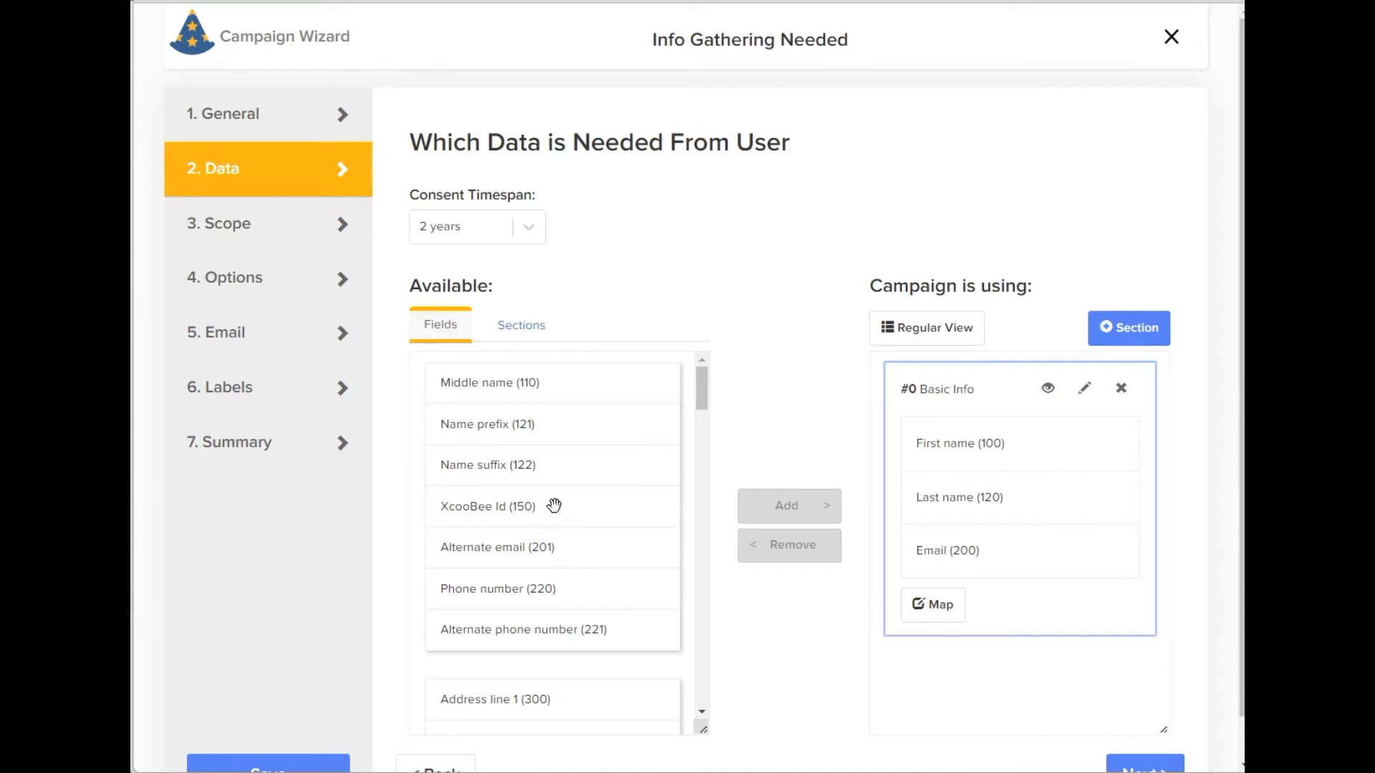
pyautogui.scroll(-2, 554, 510)
pyautogui.scroll(-9, 555, 513)
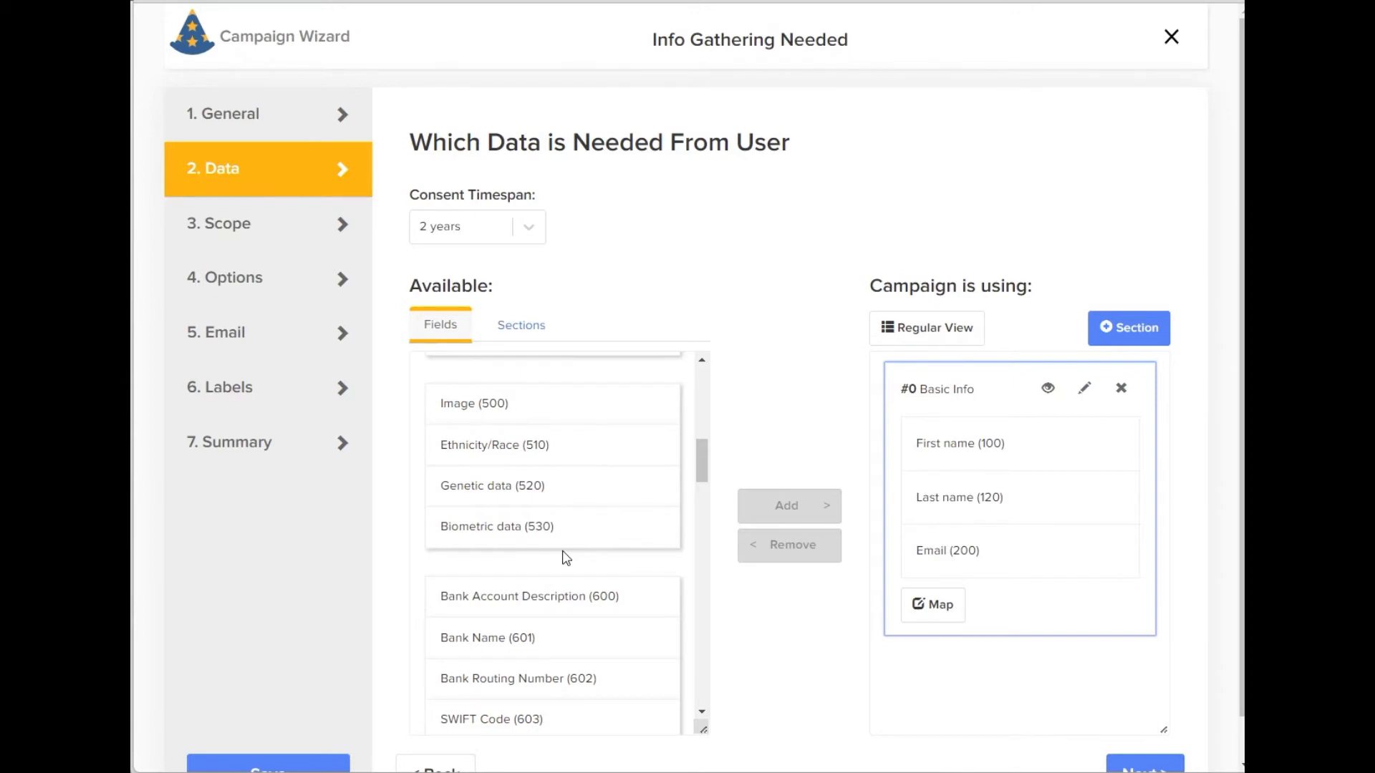
pyautogui.scroll(-4, 565, 558)
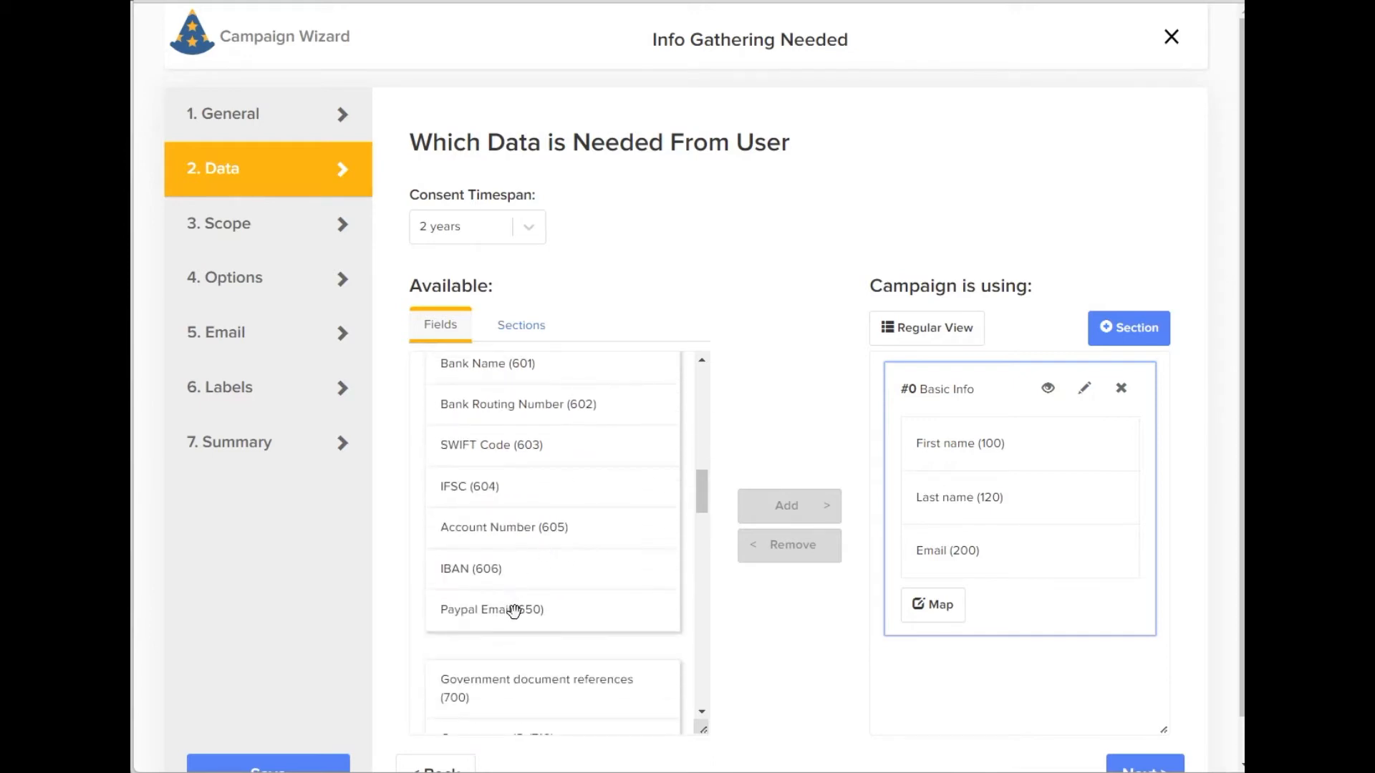
pyautogui.scroll(-2, 546, 598)
pyautogui.scroll(-2, 548, 595)
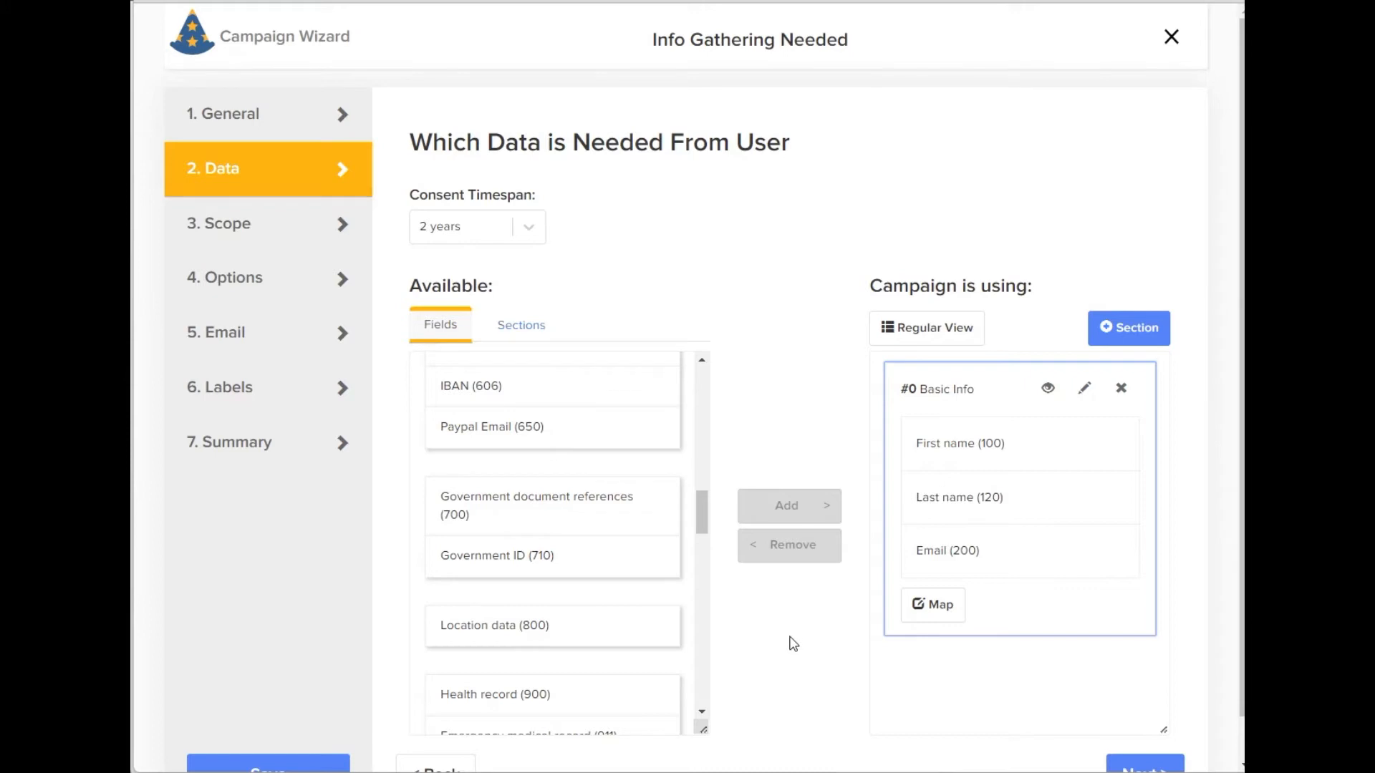
pyautogui.scroll(-1, 789, 630)
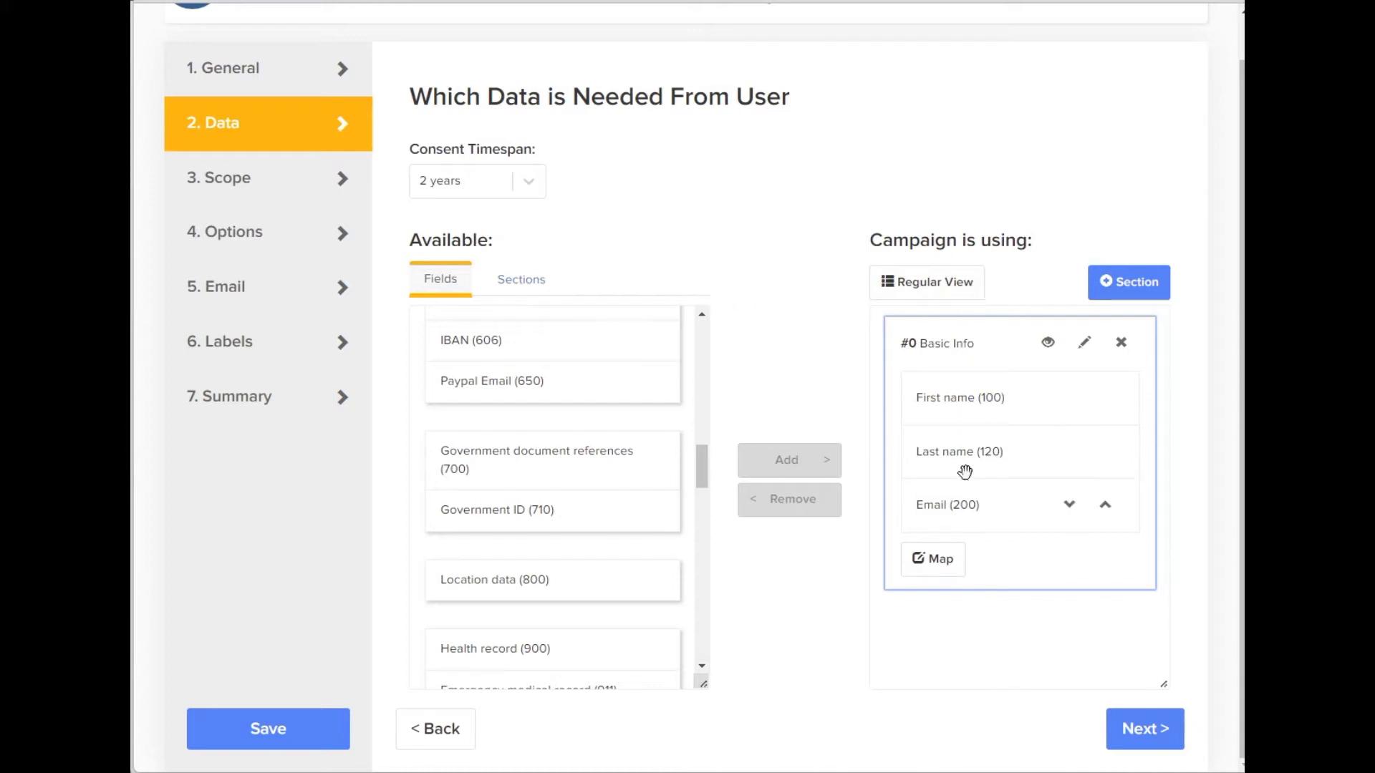
# Set the campaign's data use scope to Perform a Service (120) and continue to the campaign options
pyautogui.click(1136, 730)
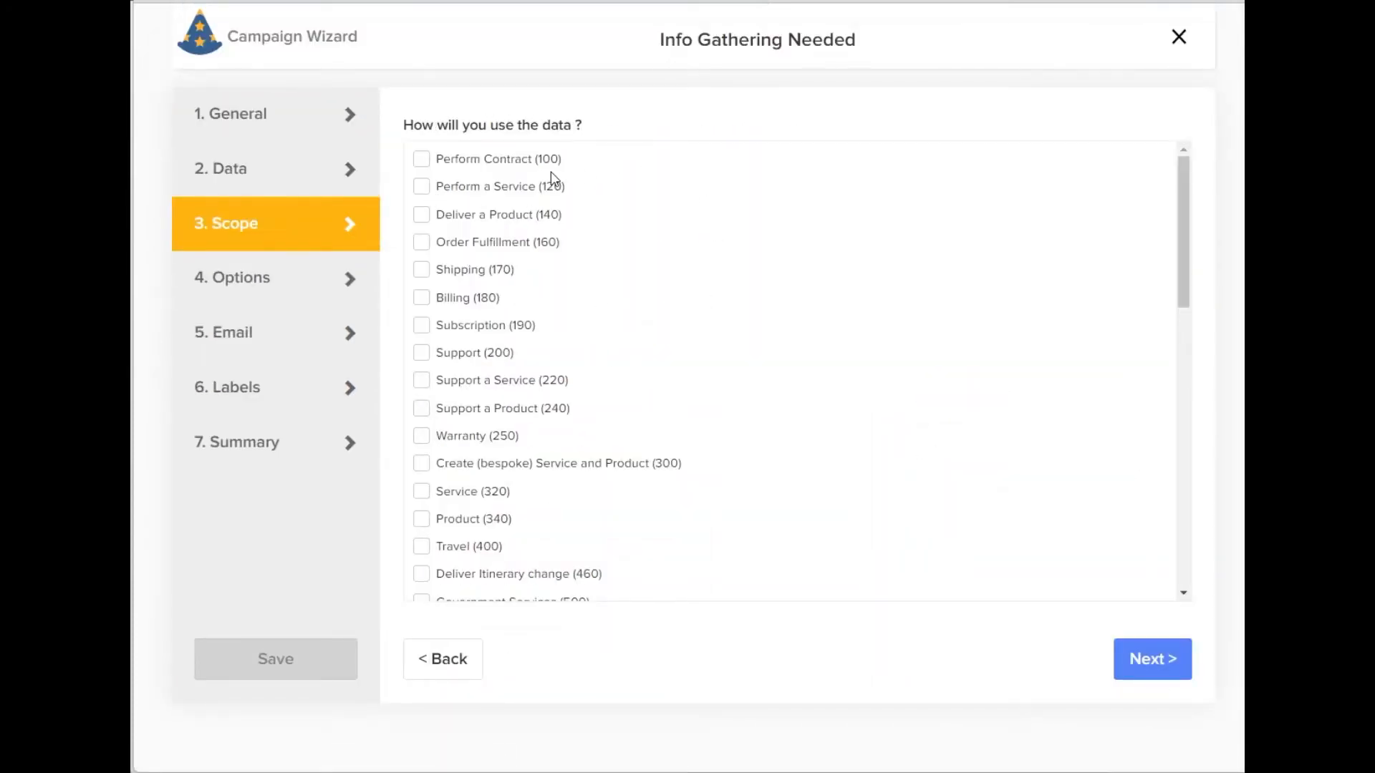
pyautogui.click(425, 188)
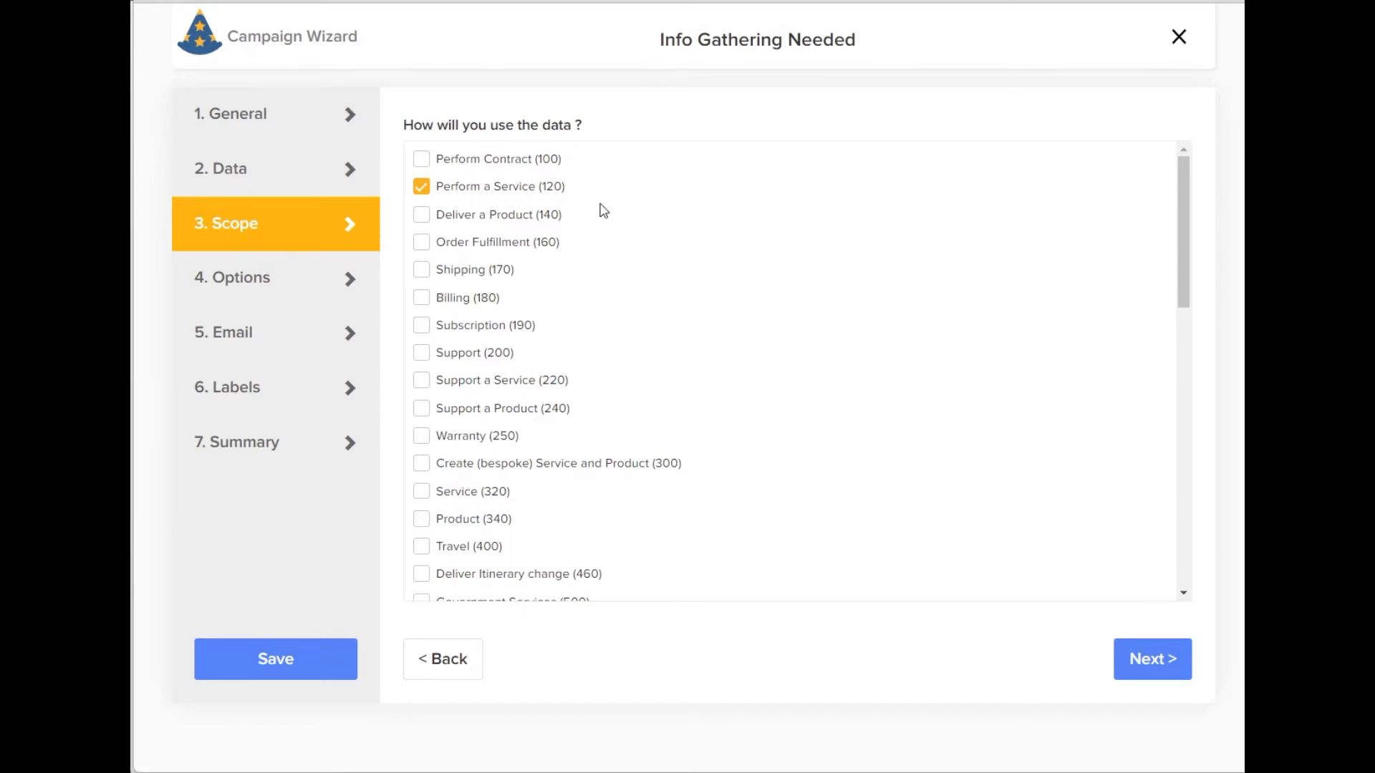
pyautogui.click(1169, 669)
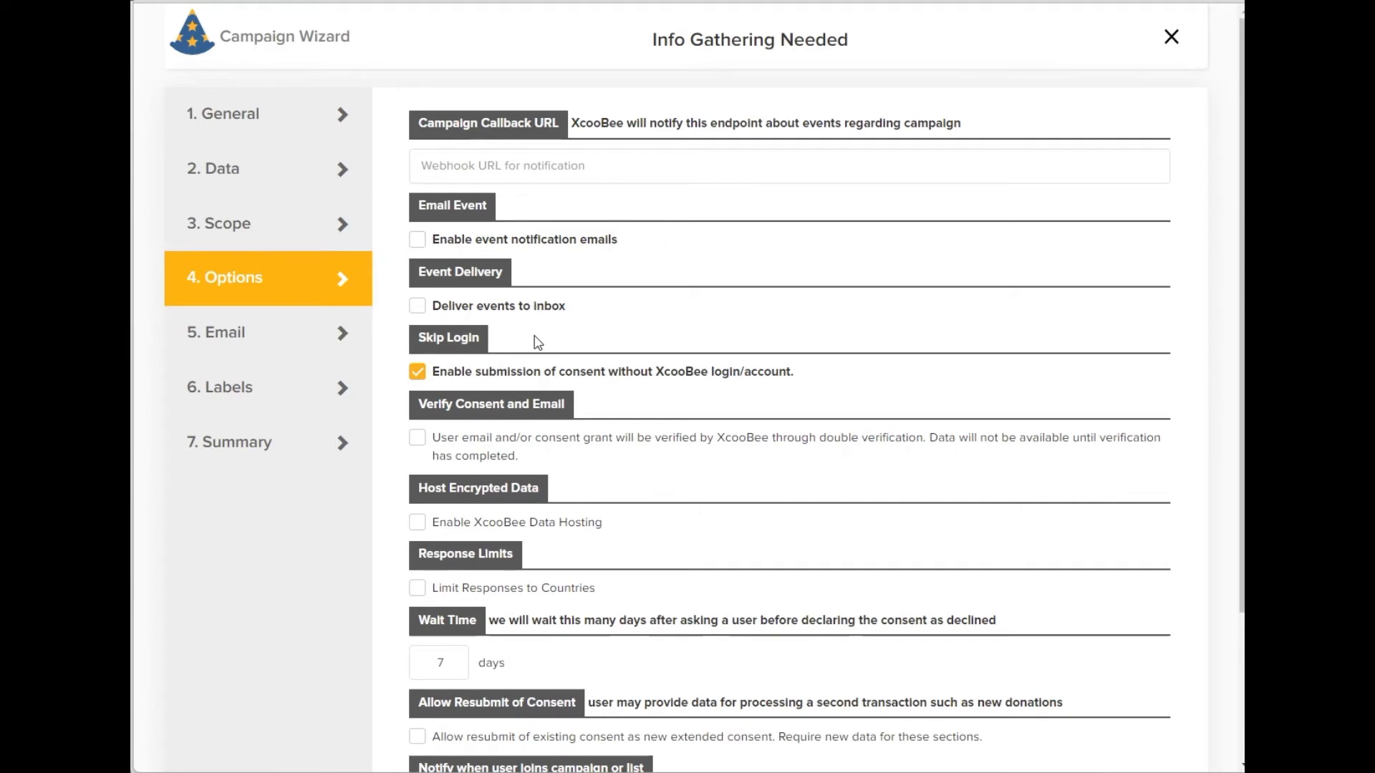
# Review the campaign options, keep their default settings and continue to the custom labels
pyautogui.scroll(-1, 537, 343)
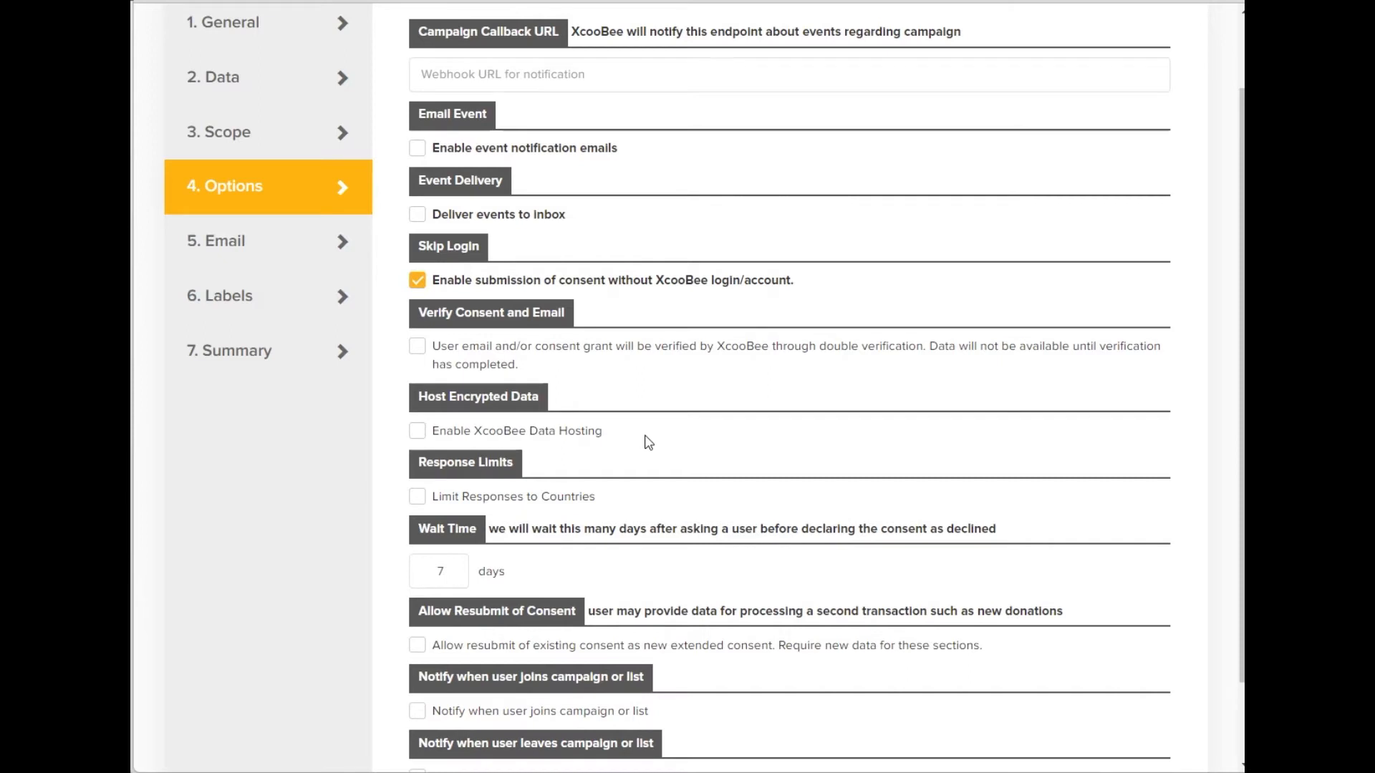
pyautogui.moveTo(526, 432)
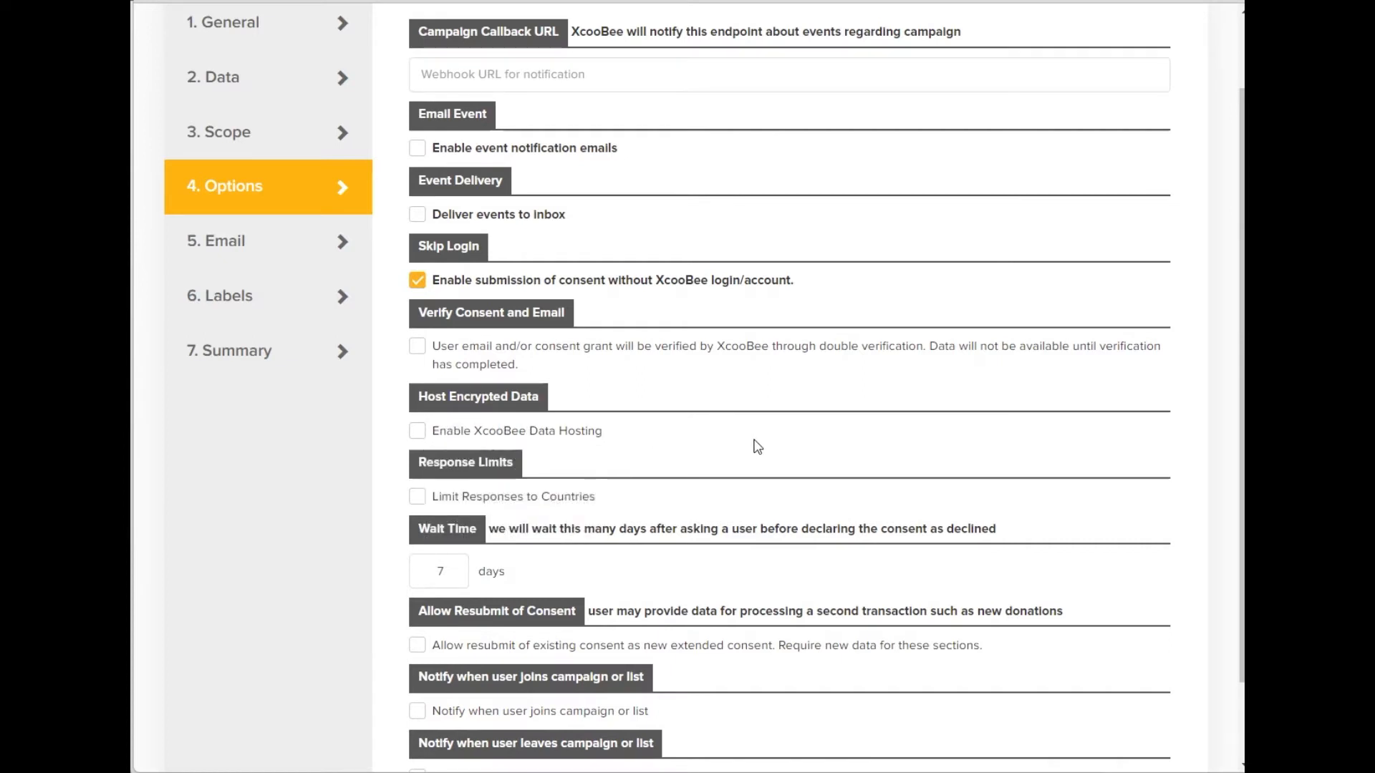
pyautogui.scroll(-2, 760, 445)
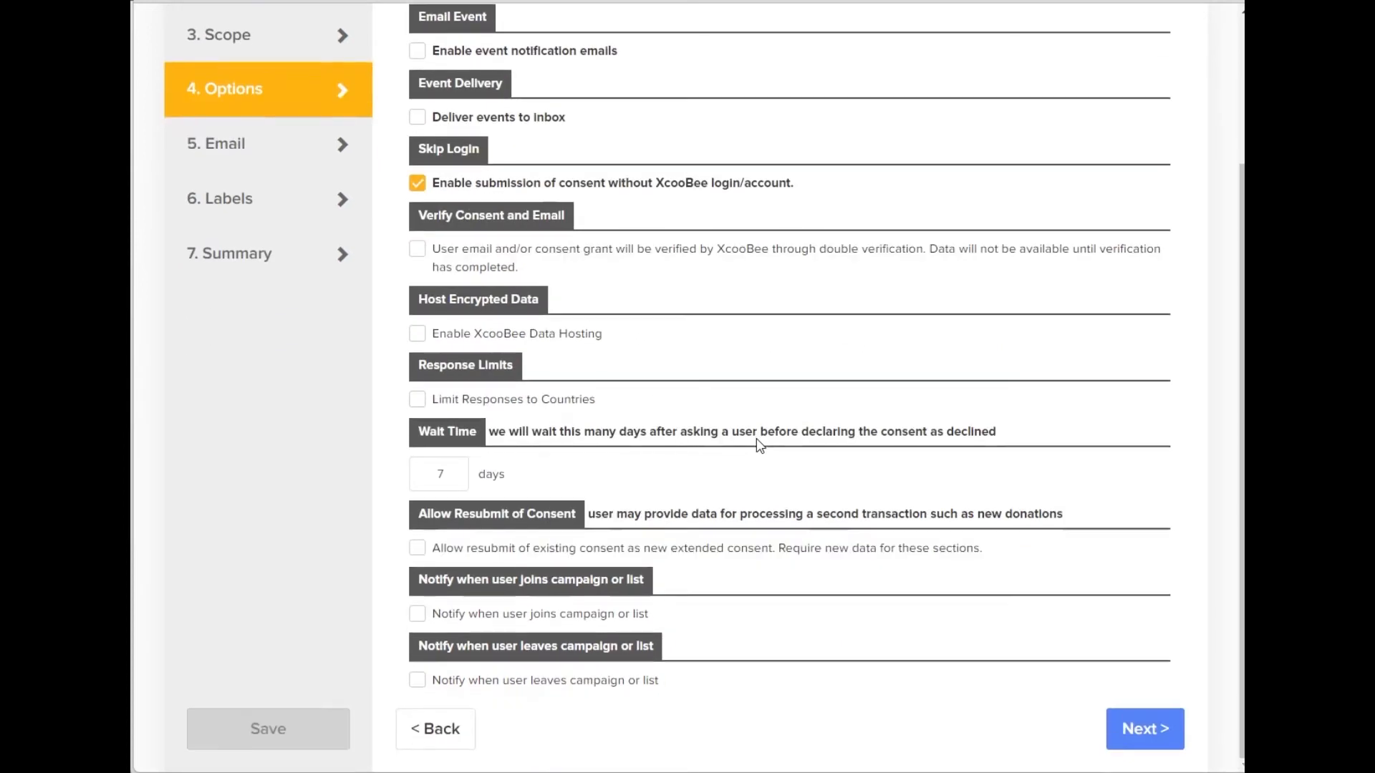
pyautogui.click(1156, 733)
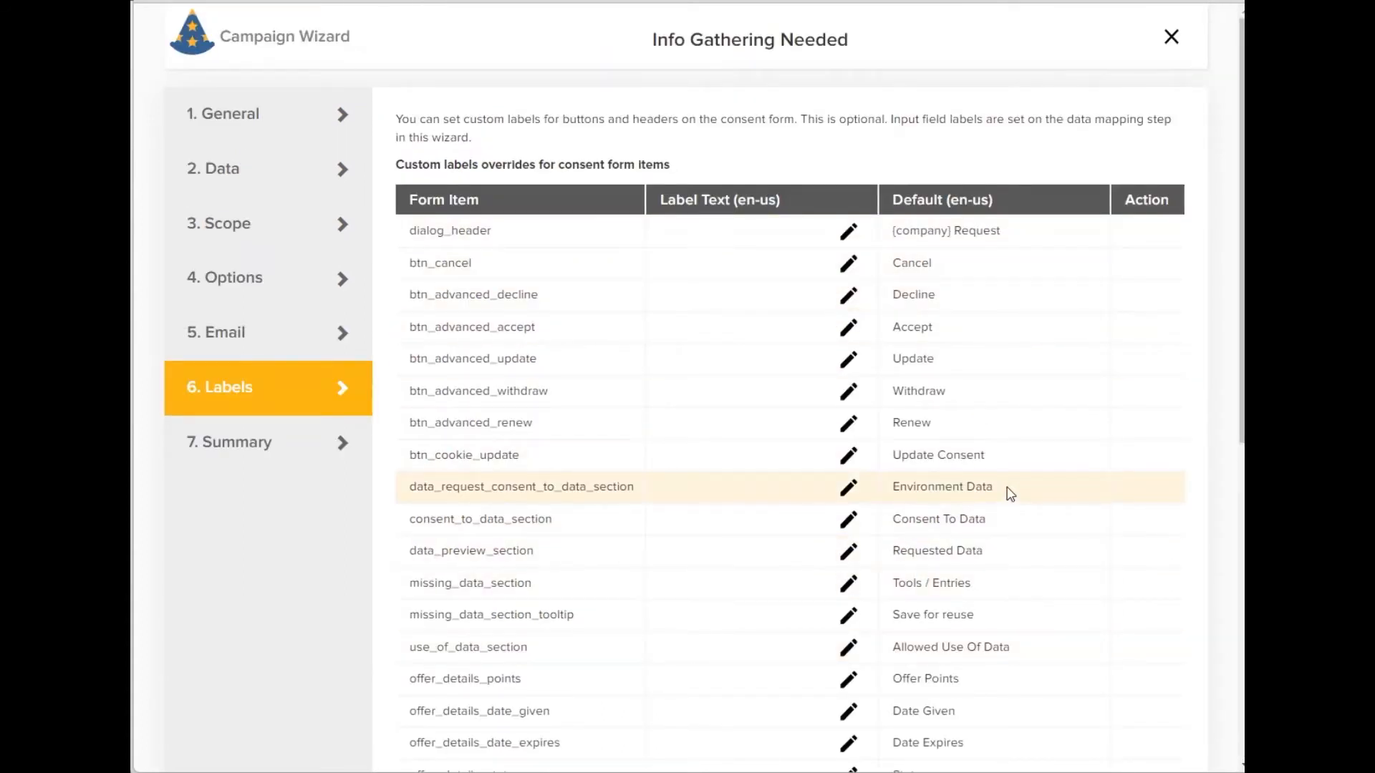
# Keep the default consent form labels and activate the campaign from its summary
pyautogui.scroll(-5, 993, 579)
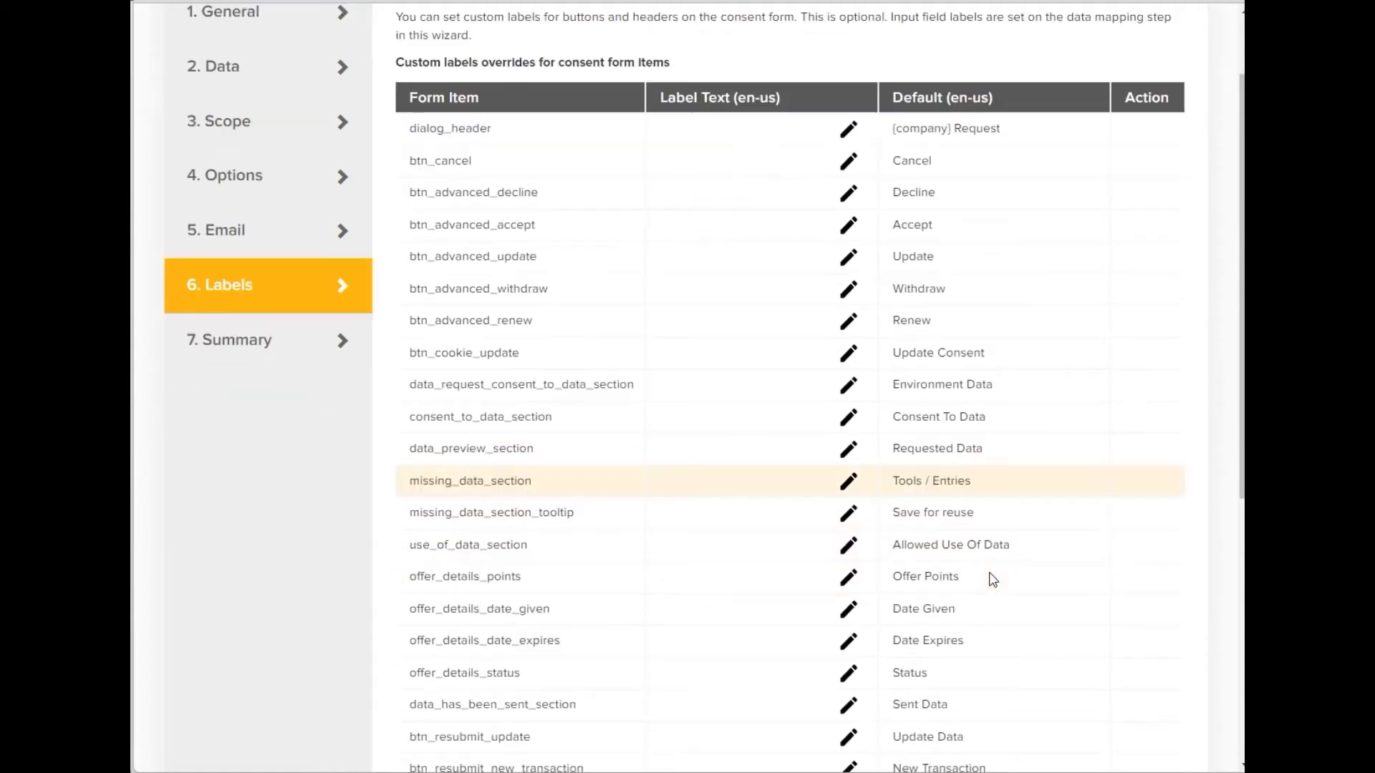
pyautogui.scroll(-5, 986, 500)
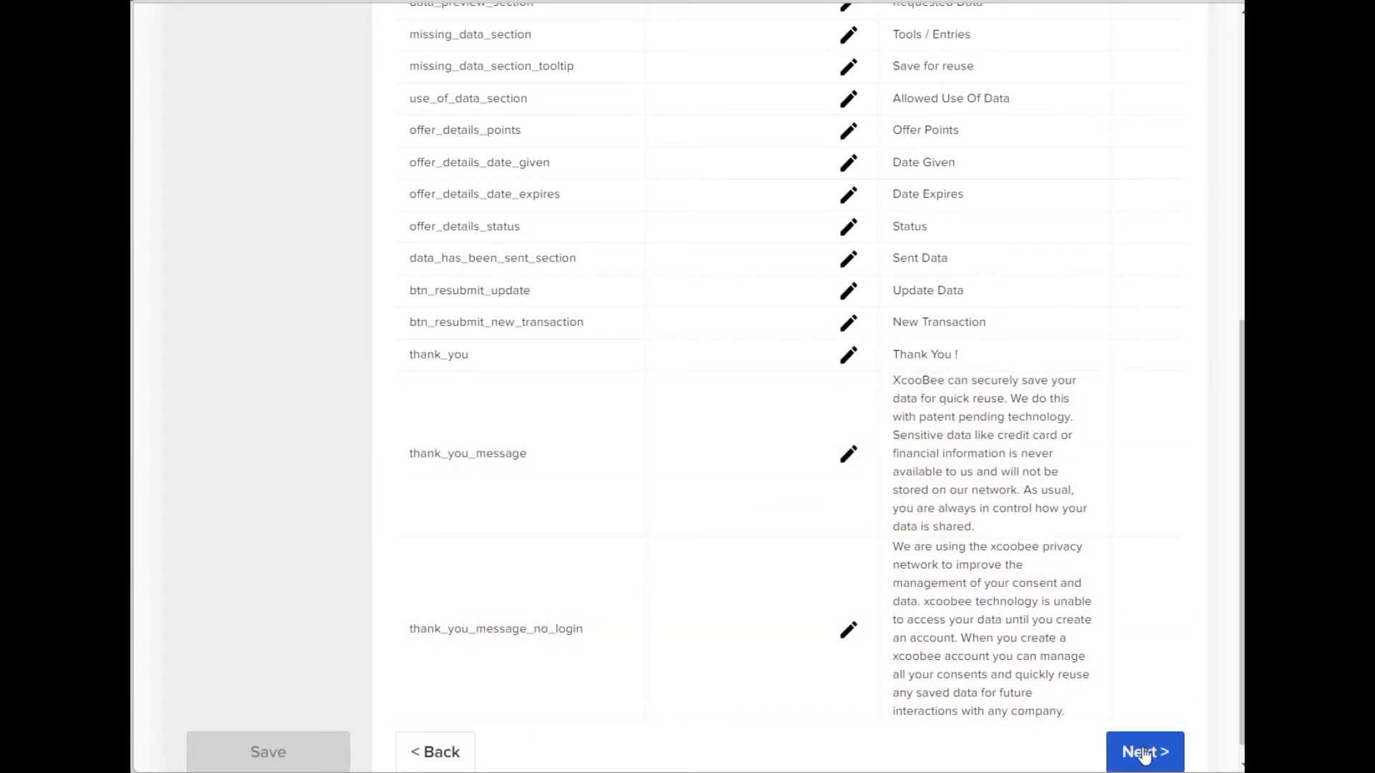
pyautogui.click(1144, 752)
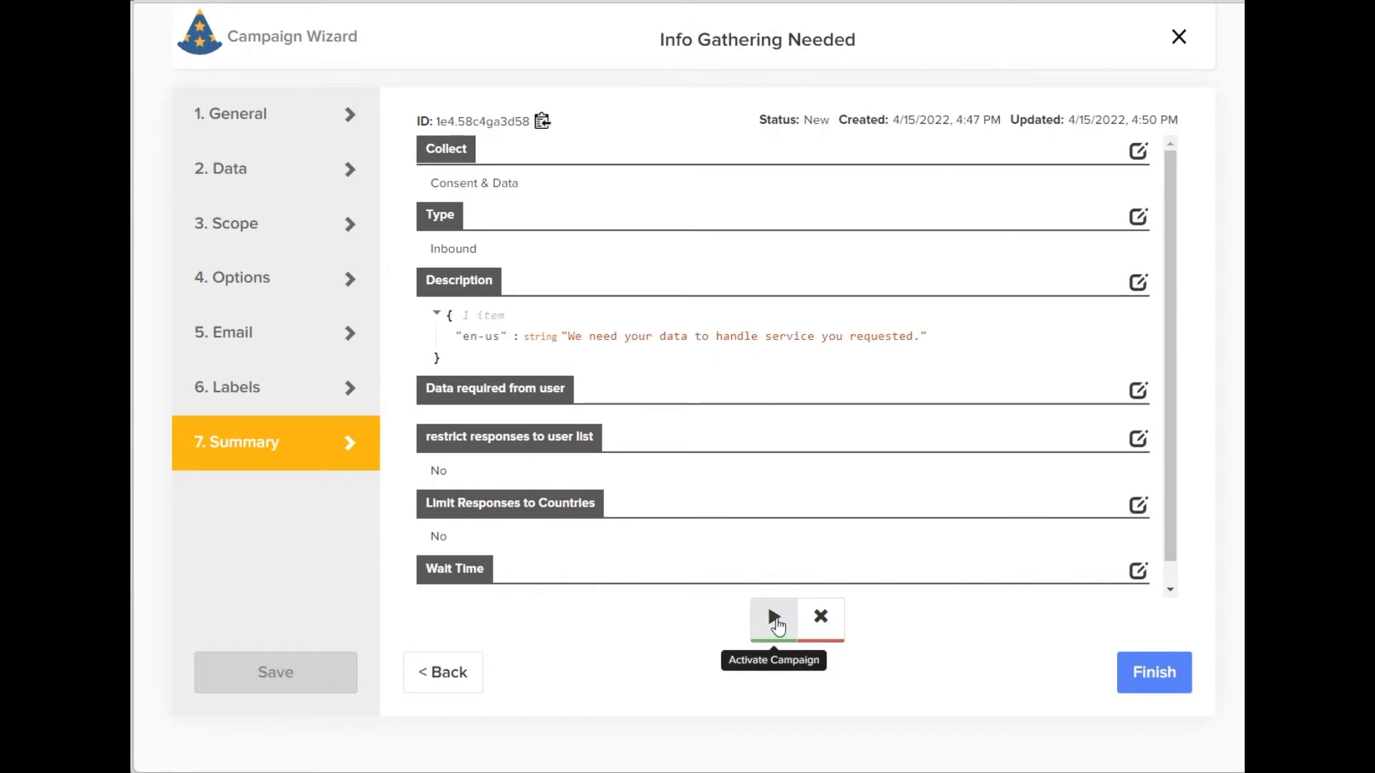
pyautogui.click(779, 627)
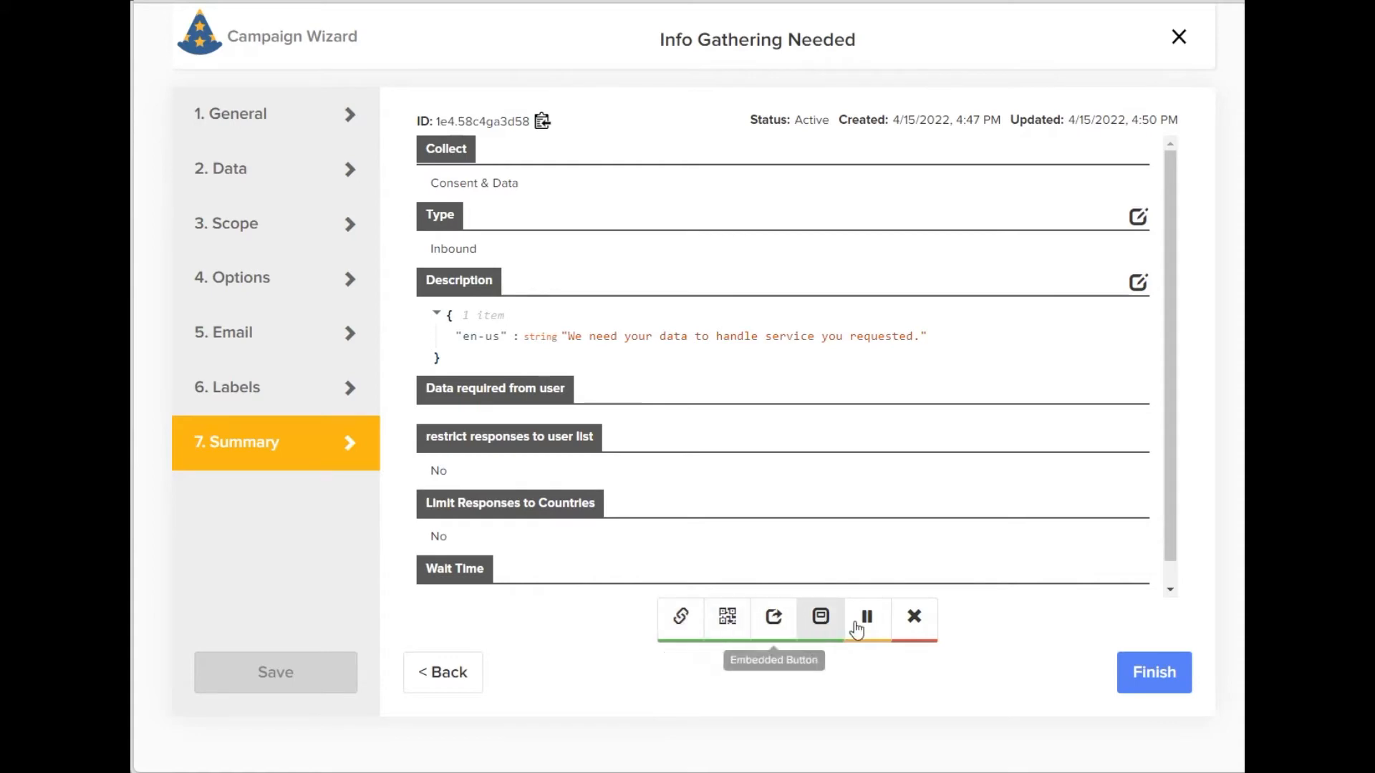
# Show the active campaign's URL with its options and set the source tracking code to "article14"
pyautogui.click(683, 625)
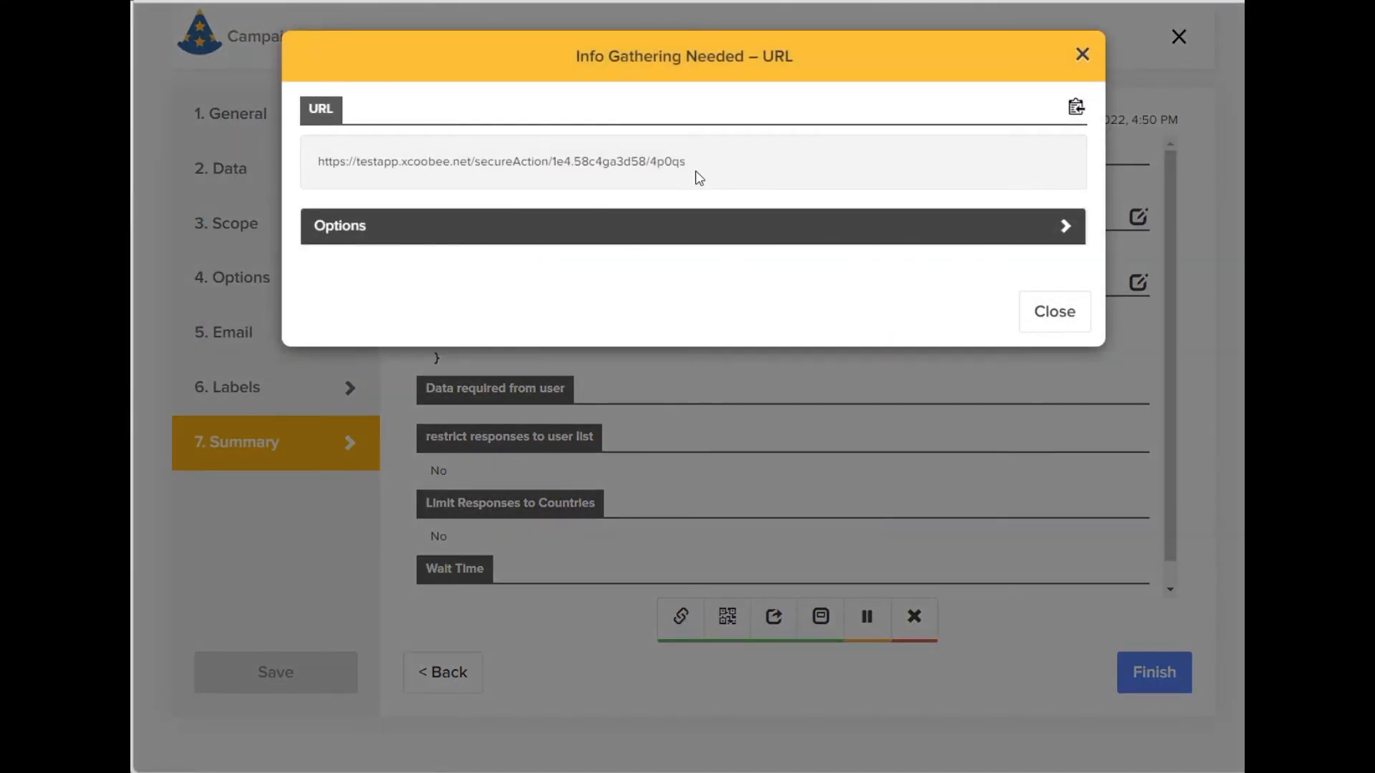
pyautogui.click(1067, 228)
pyautogui.click(1067, 228)
pyautogui.click(1067, 228)
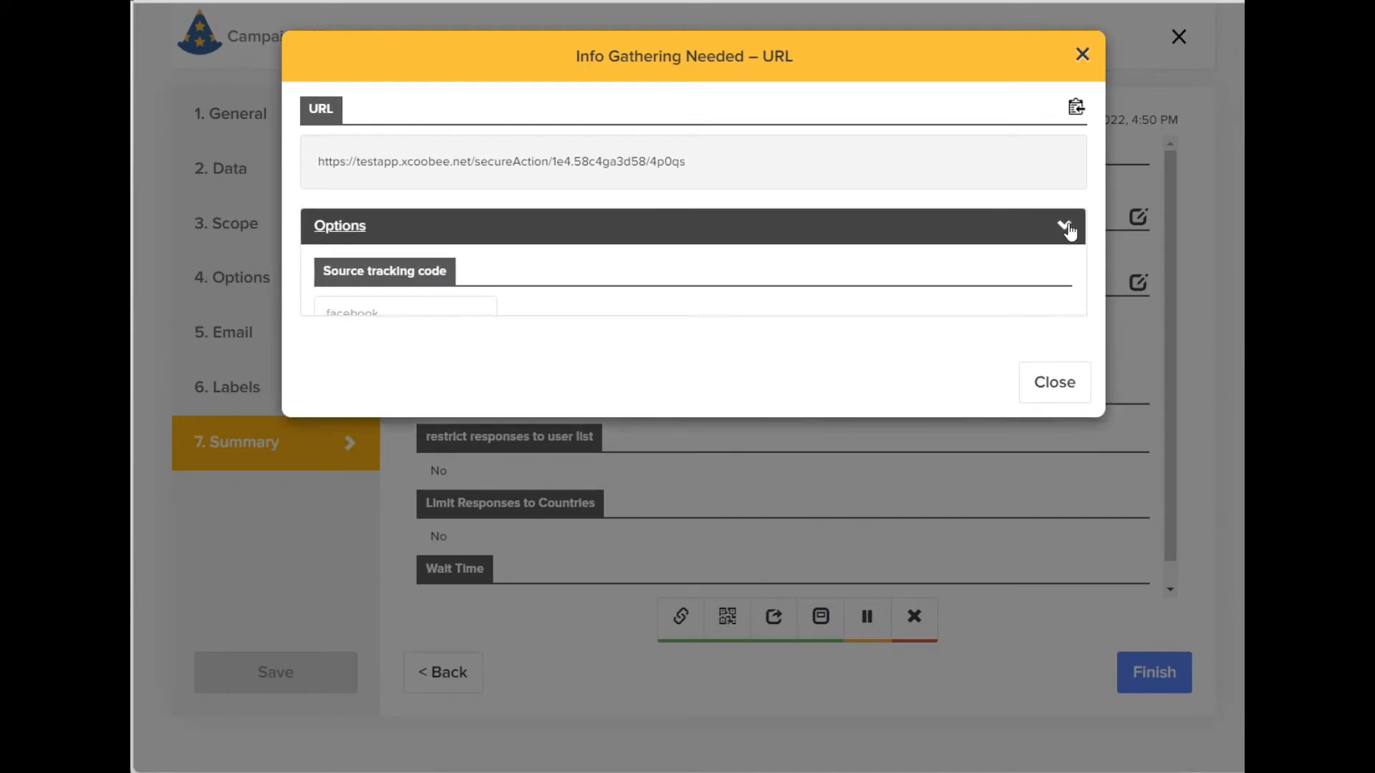
pyautogui.click(348, 315)
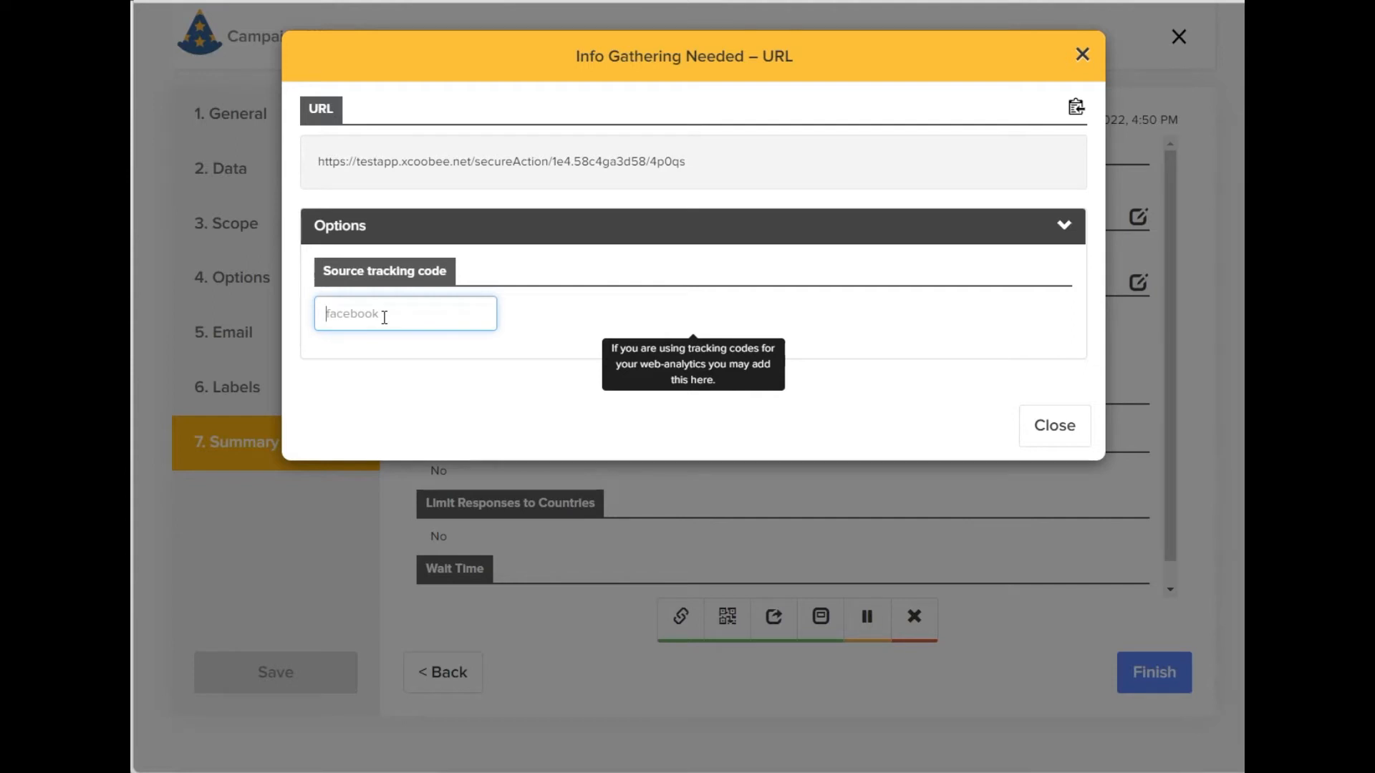
pyautogui.write('artcileonmain')
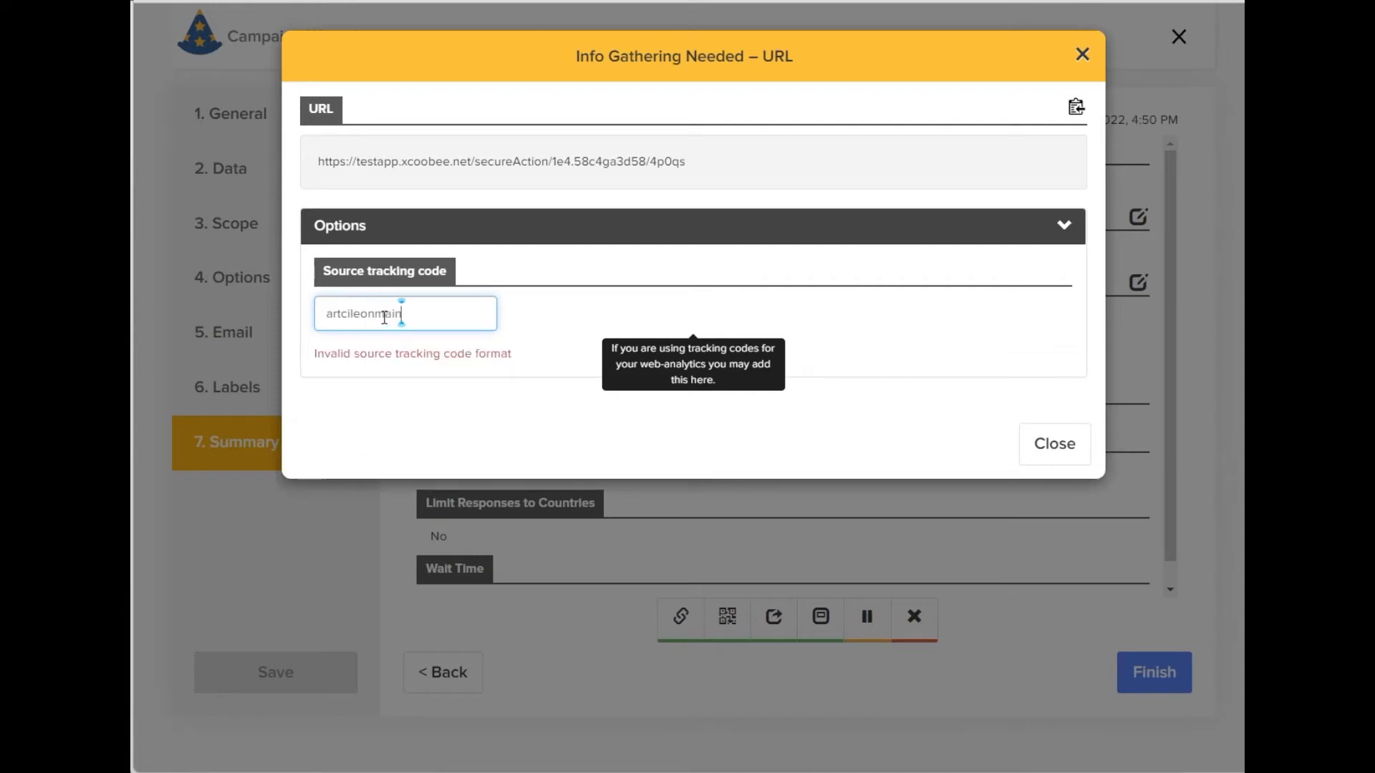
pyautogui.press('BackSpace')
pyautogui.press('BackSpace')
pyautogui.press('BackSpace')
pyautogui.press('BackSpace')
pyautogui.press('BackSpace')
pyautogui.press('BackSpace')
pyautogui.press('BackSpace')
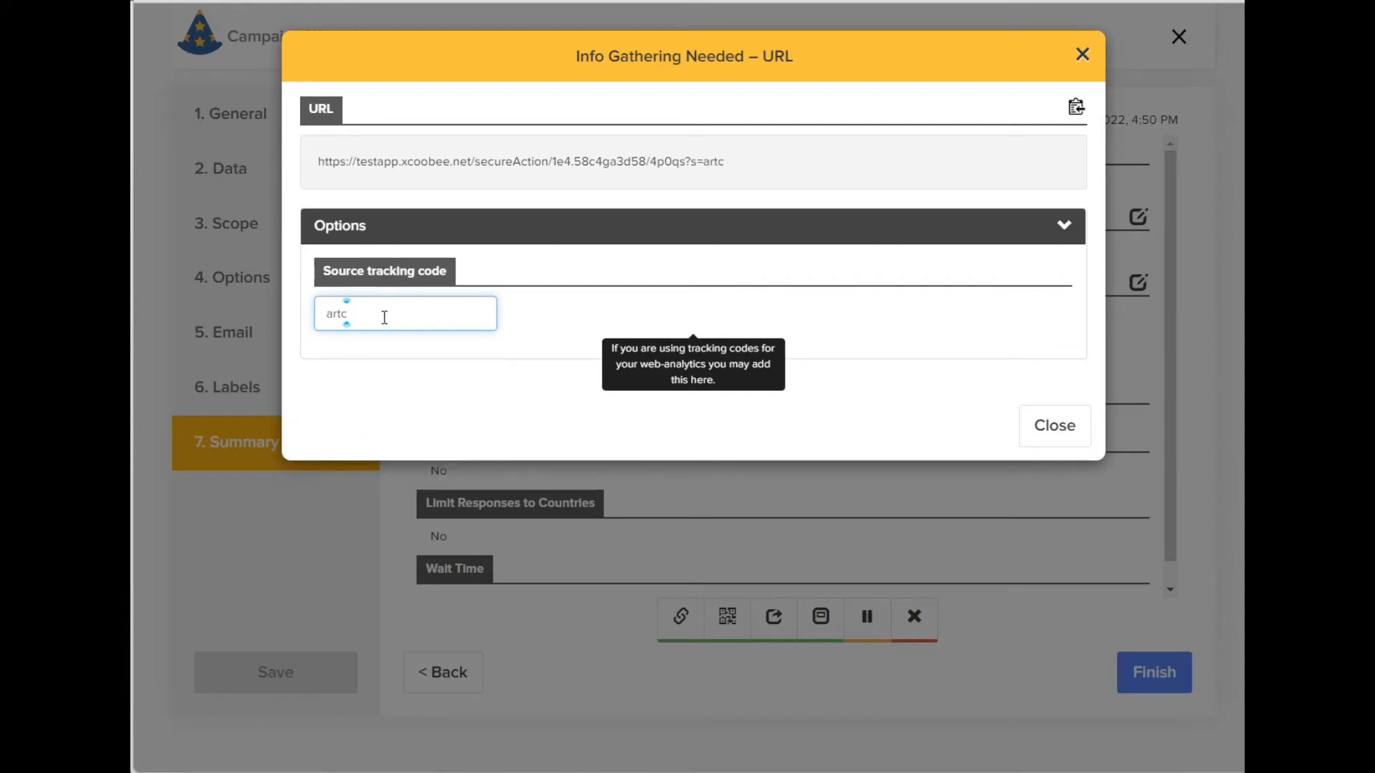
pyautogui.press('BackSpace')
pyautogui.write('icle14')
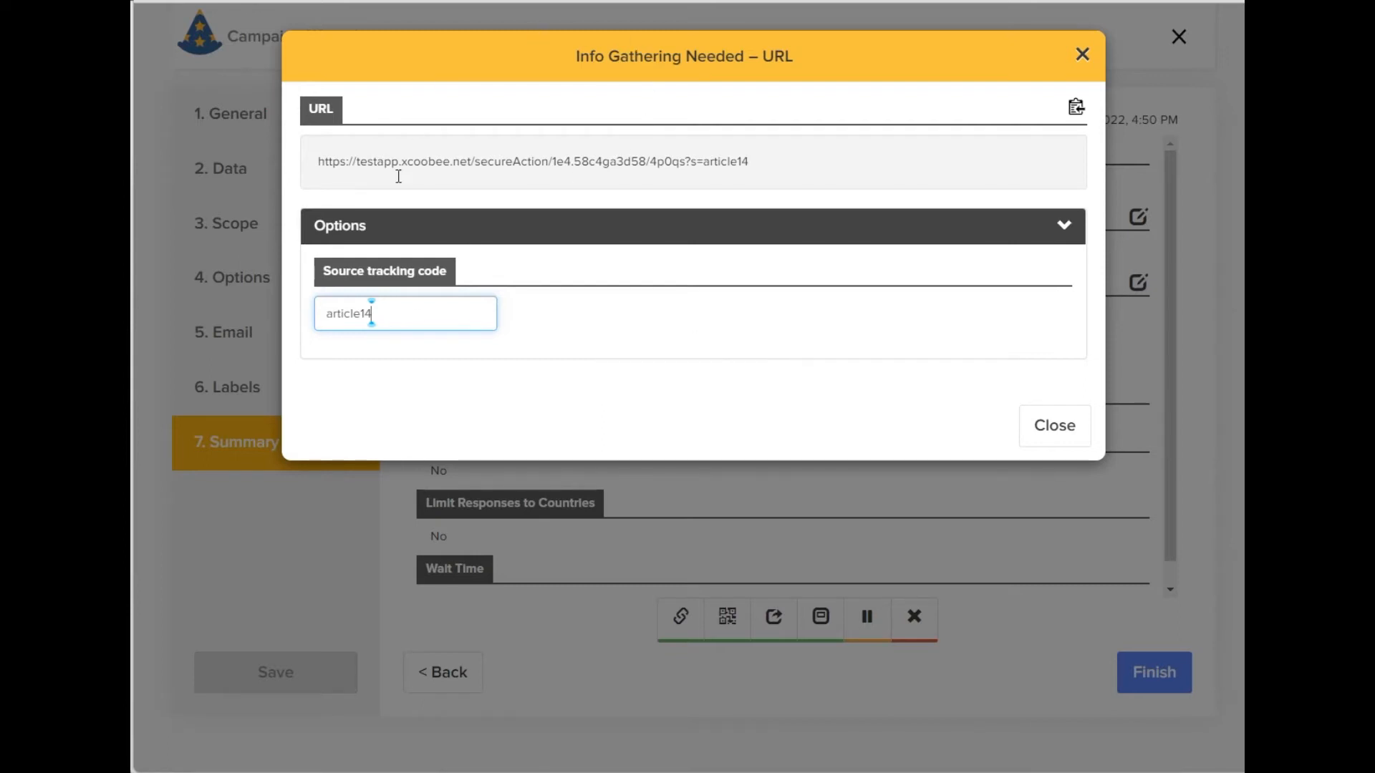
# Copy the campaign's URL with the tracking code and open it in another browser window
pyautogui.click(1076, 109)
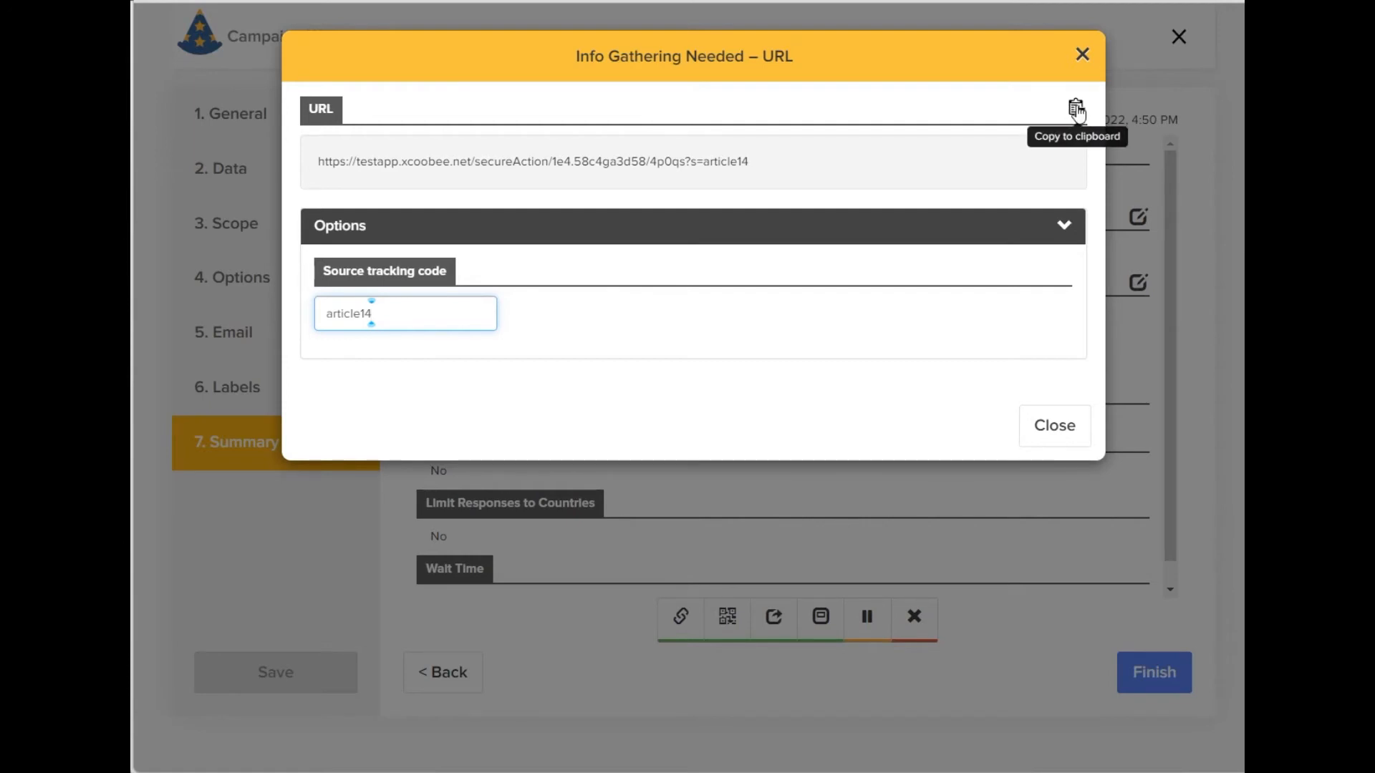
pyautogui.click(1077, 110)
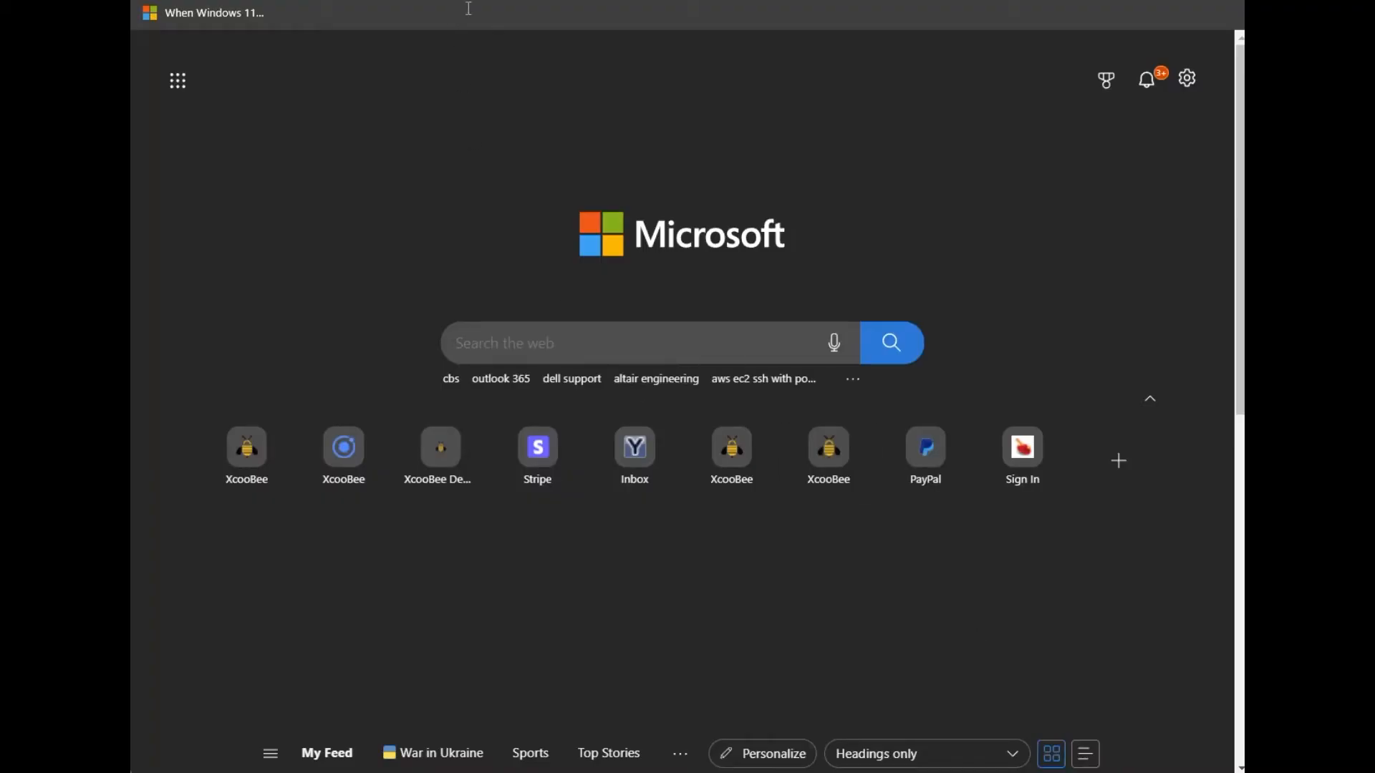
pyautogui.click(538, 8)
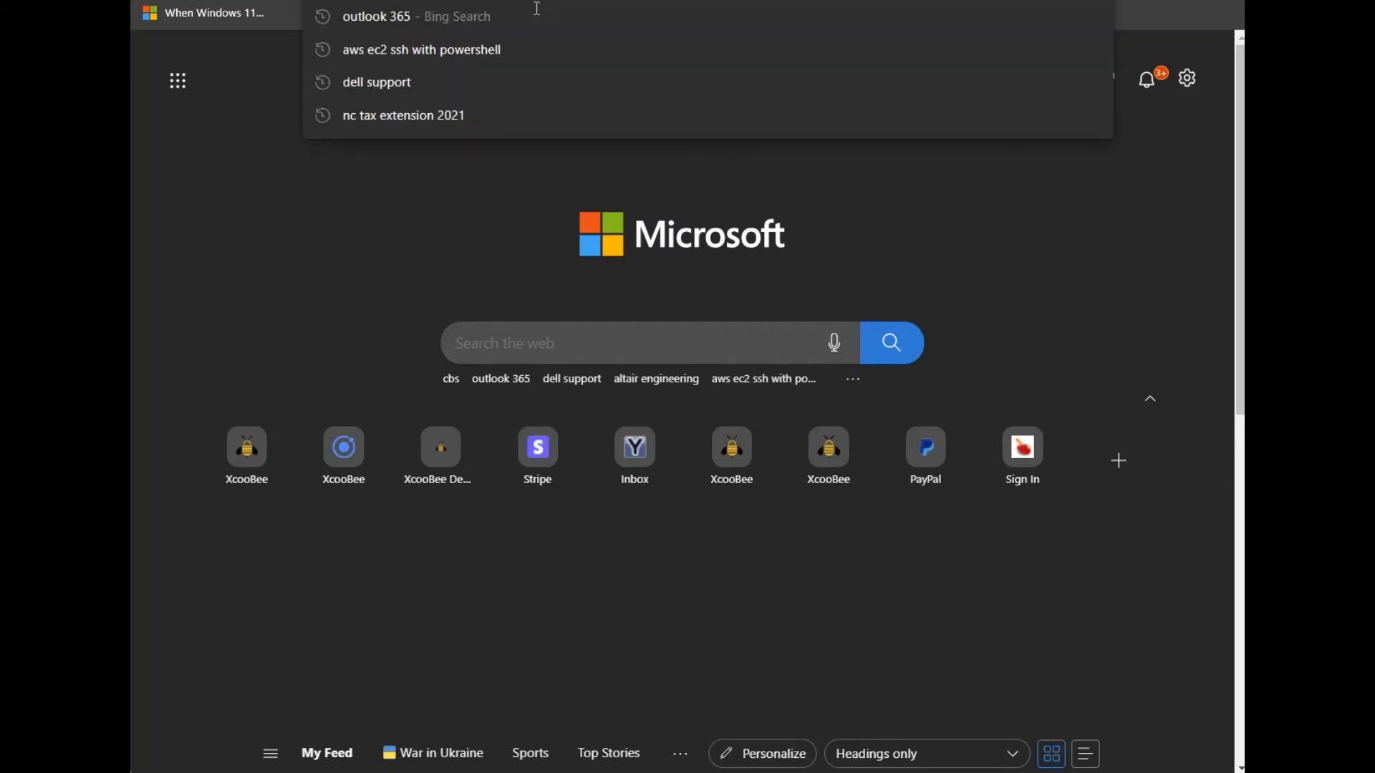
pyautogui.hotkey('ctrl', 'v')
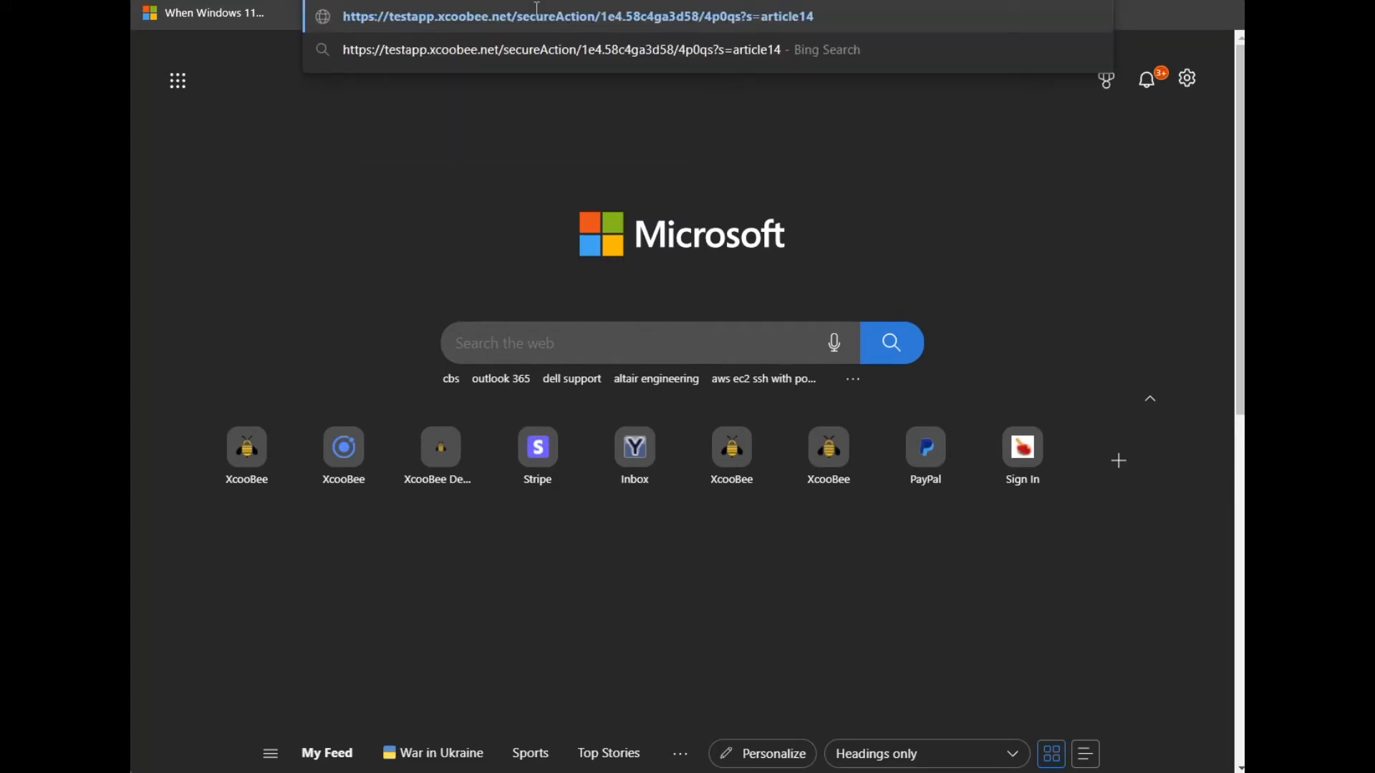
pyautogui.press('Return')
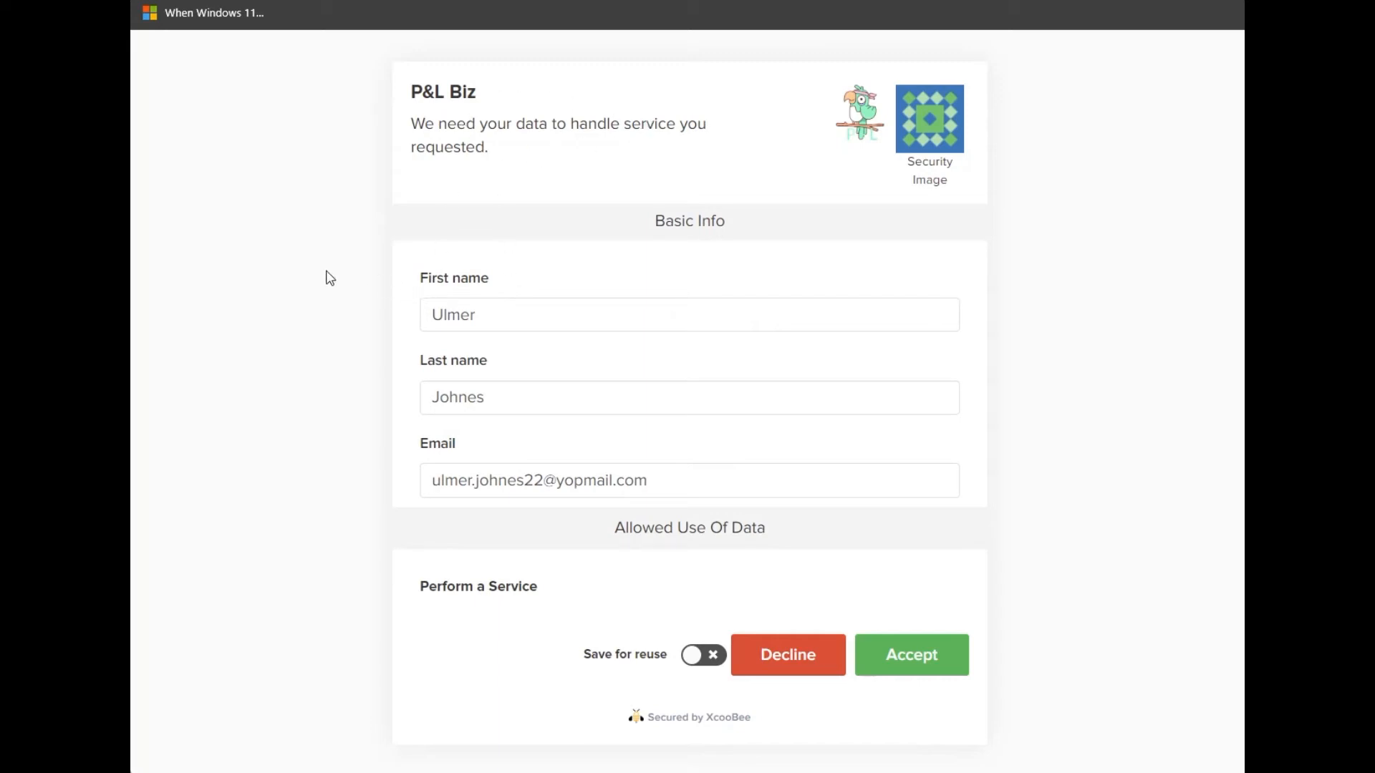
# Switch the Save for reuse option on the prefilled consent form and accept the P&L Biz request
pyautogui.moveTo(924, 136)
pyautogui.click(693, 654)
pyautogui.click(930, 661)
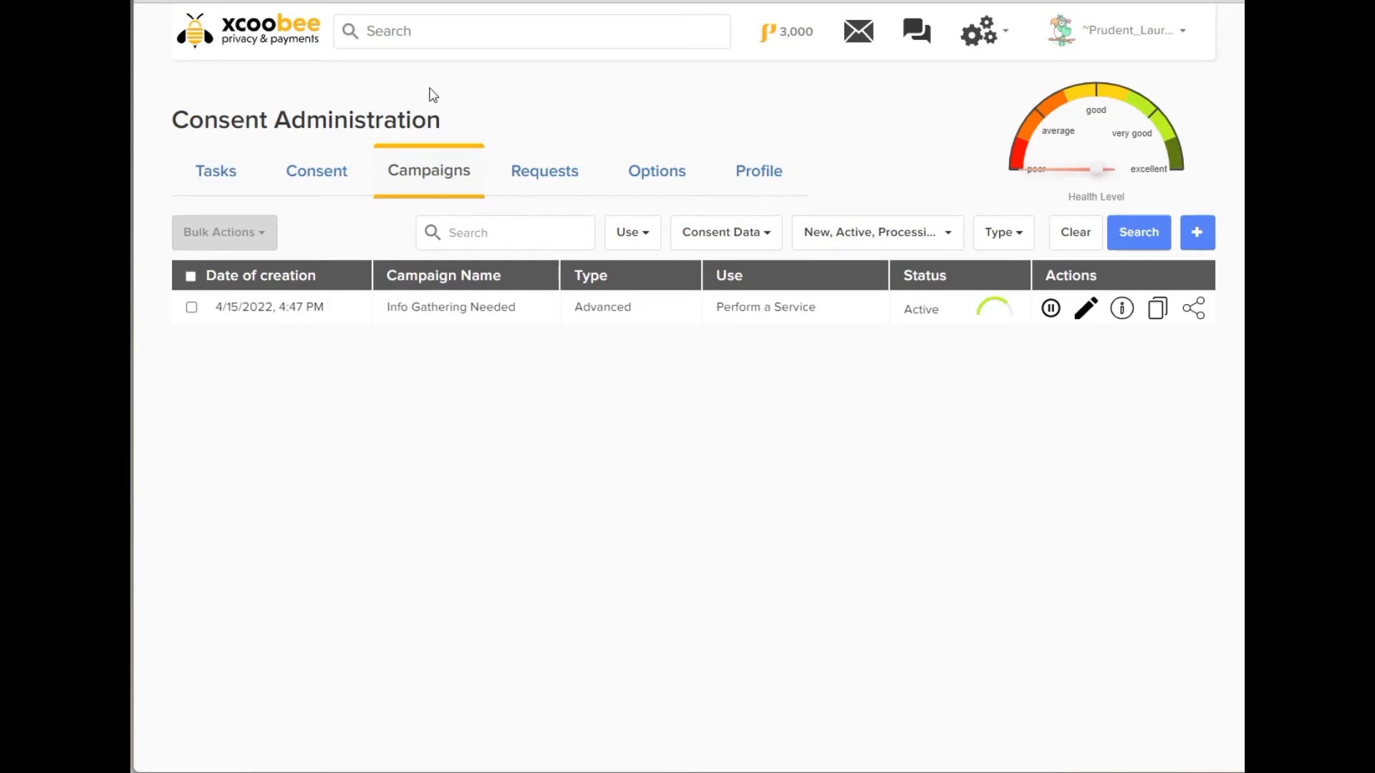
# Back in Consent Administration, check the tasks and view the details of the consent received for Info Gathering Needed
pyautogui.click(220, 171)
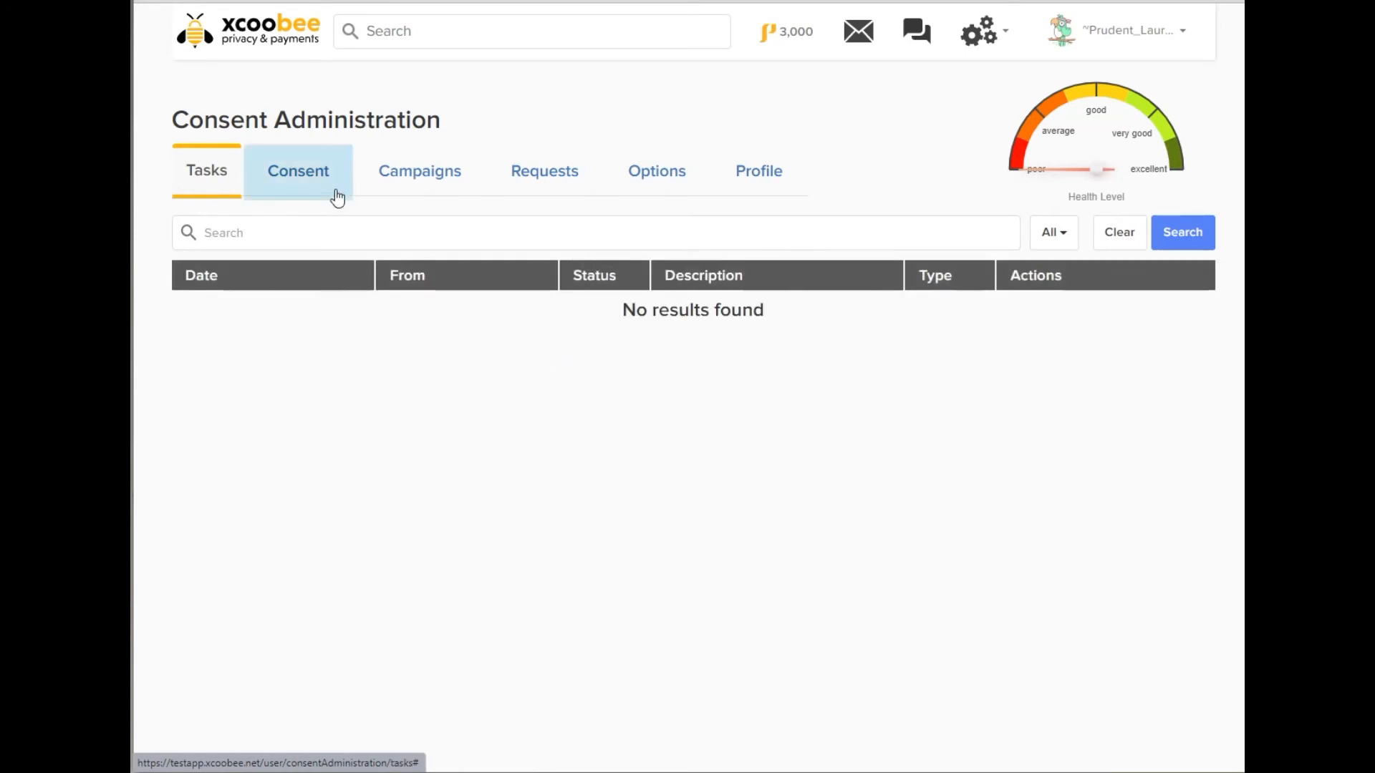
pyautogui.click(290, 175)
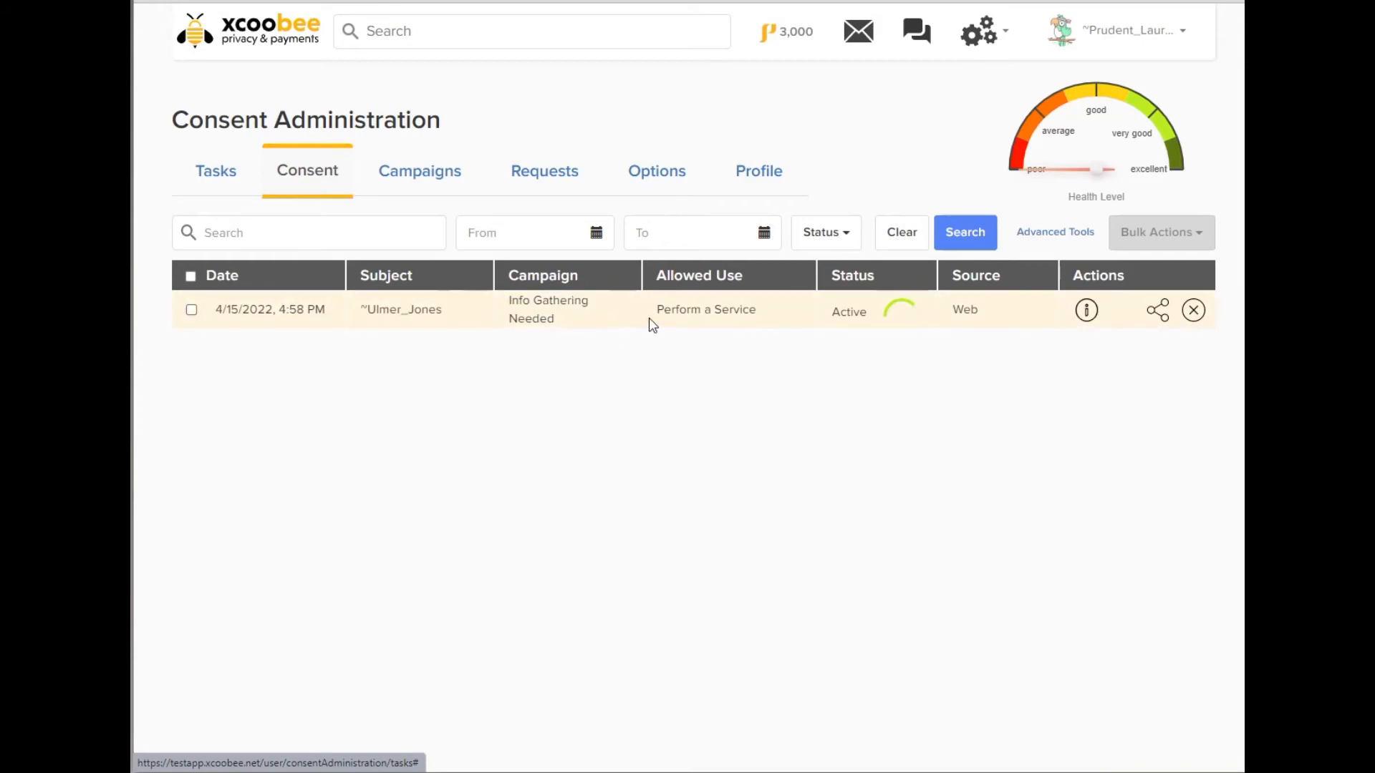
pyautogui.click(1086, 310)
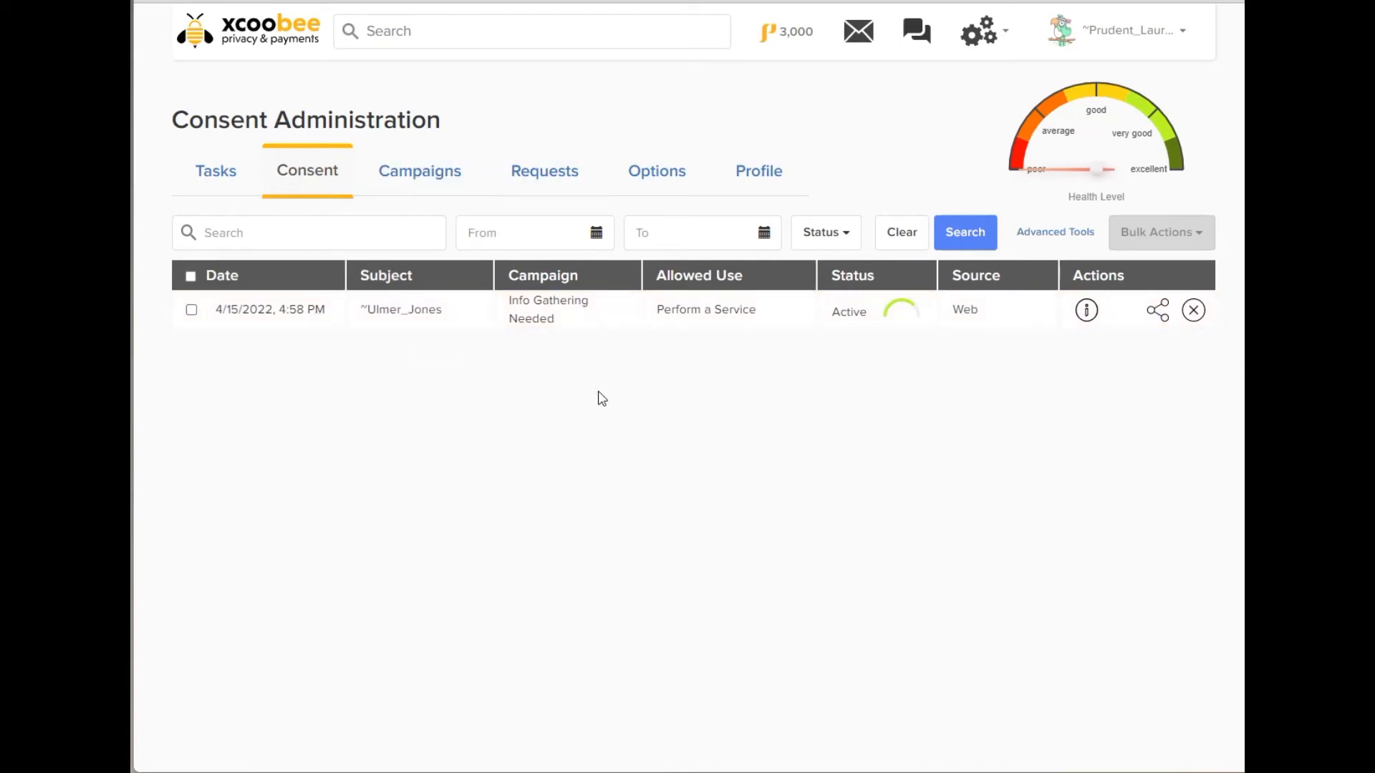
# Share the Info Gathering Needed consent with another campaign by entering the target campaign reference
pyautogui.click(1160, 313)
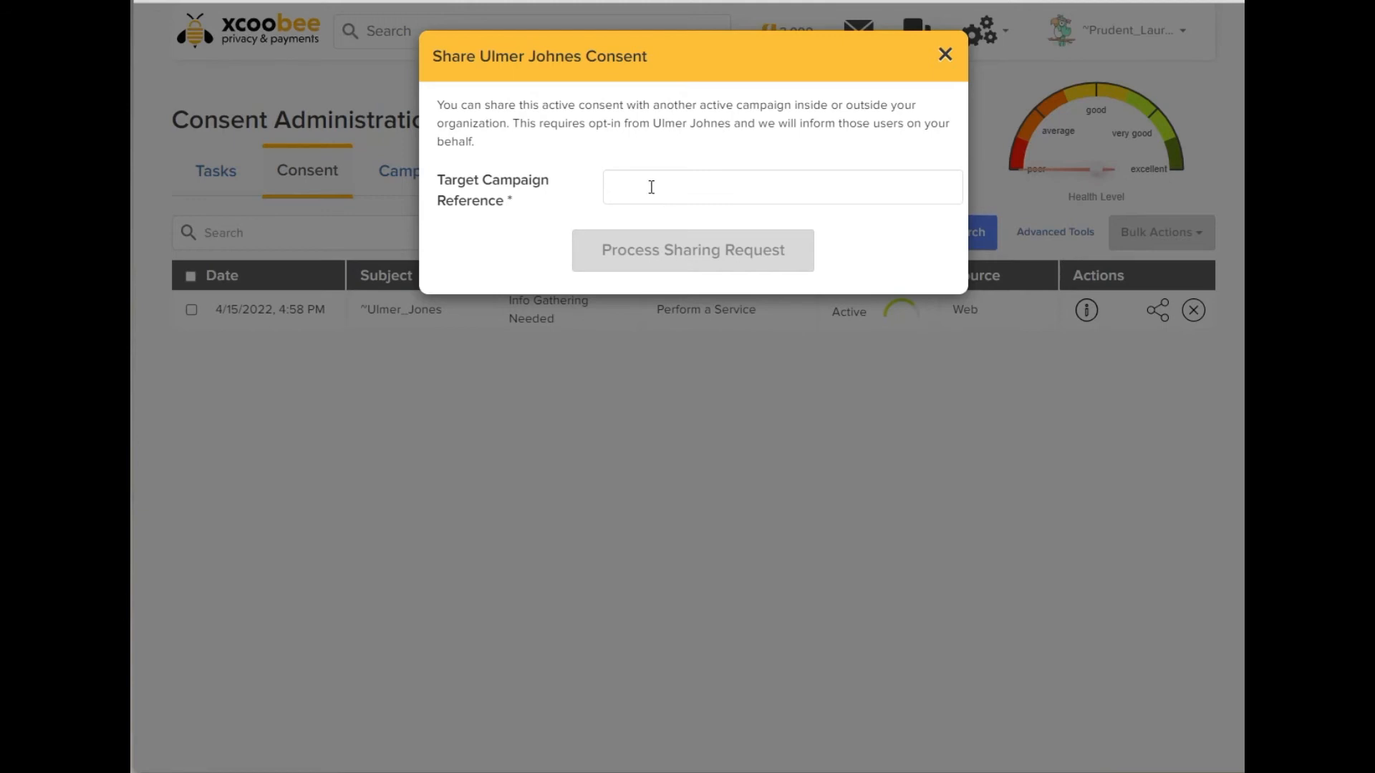
pyautogui.click(652, 187)
pyautogui.hotkey('ctrl', 'v')
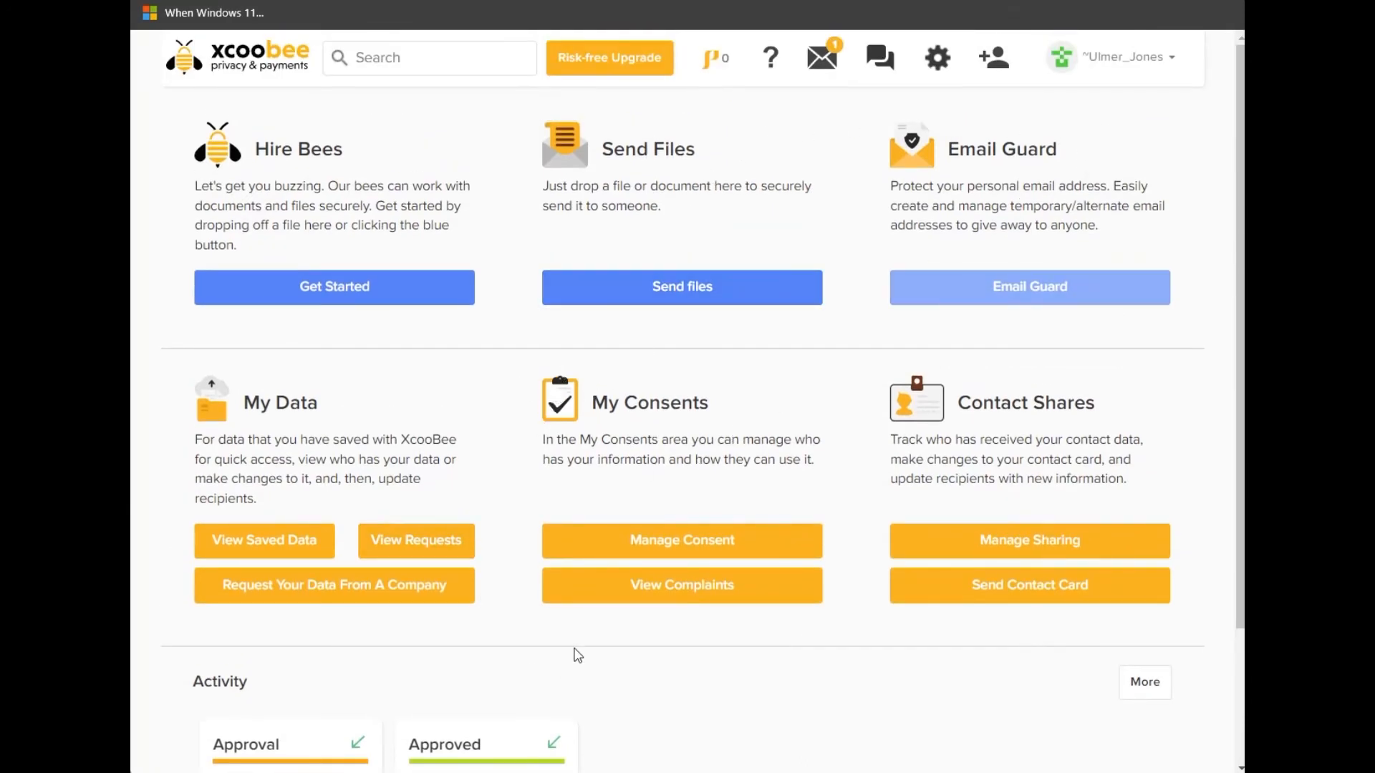
# In the consenting user's account, check the recent activity and open the Info2 consent request from the inbox
pyautogui.scroll(-2, 637, 654)
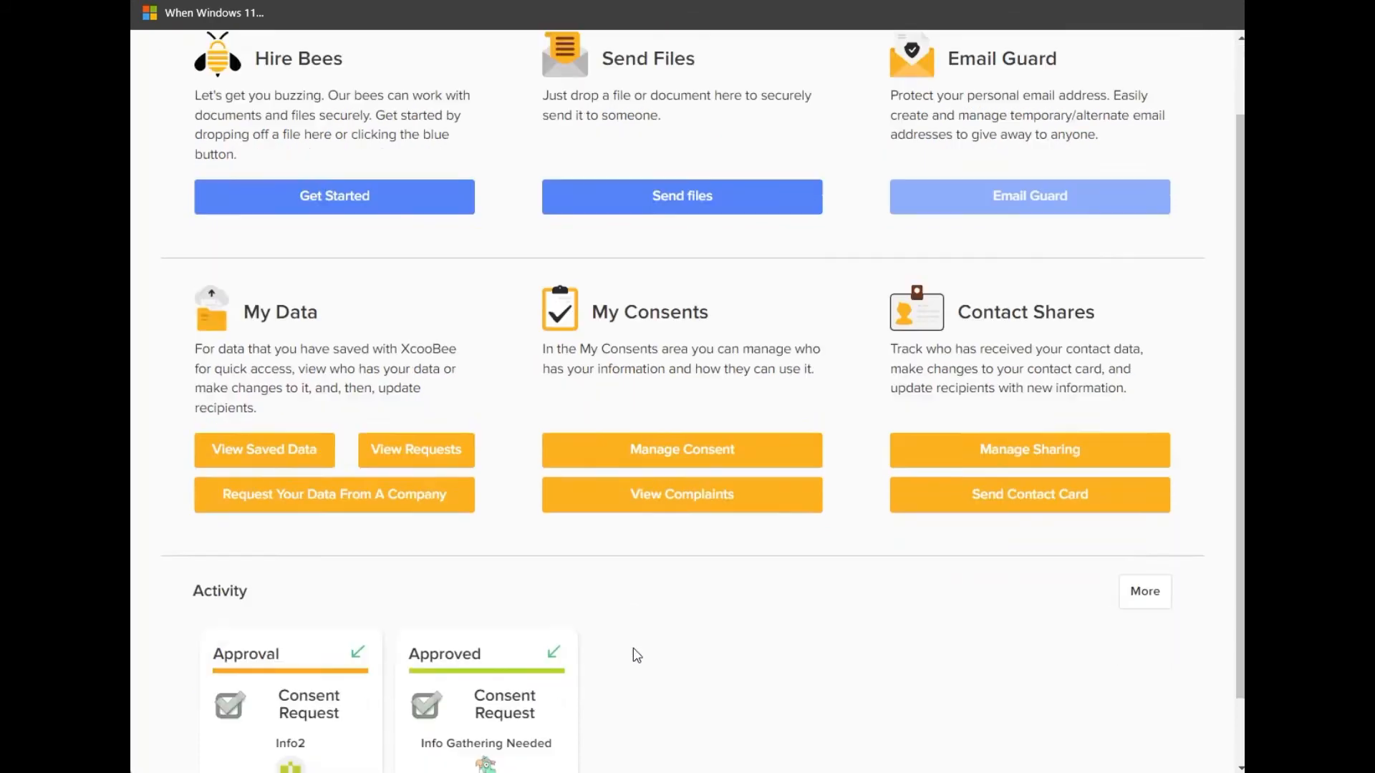
pyautogui.scroll(-1, 684, 637)
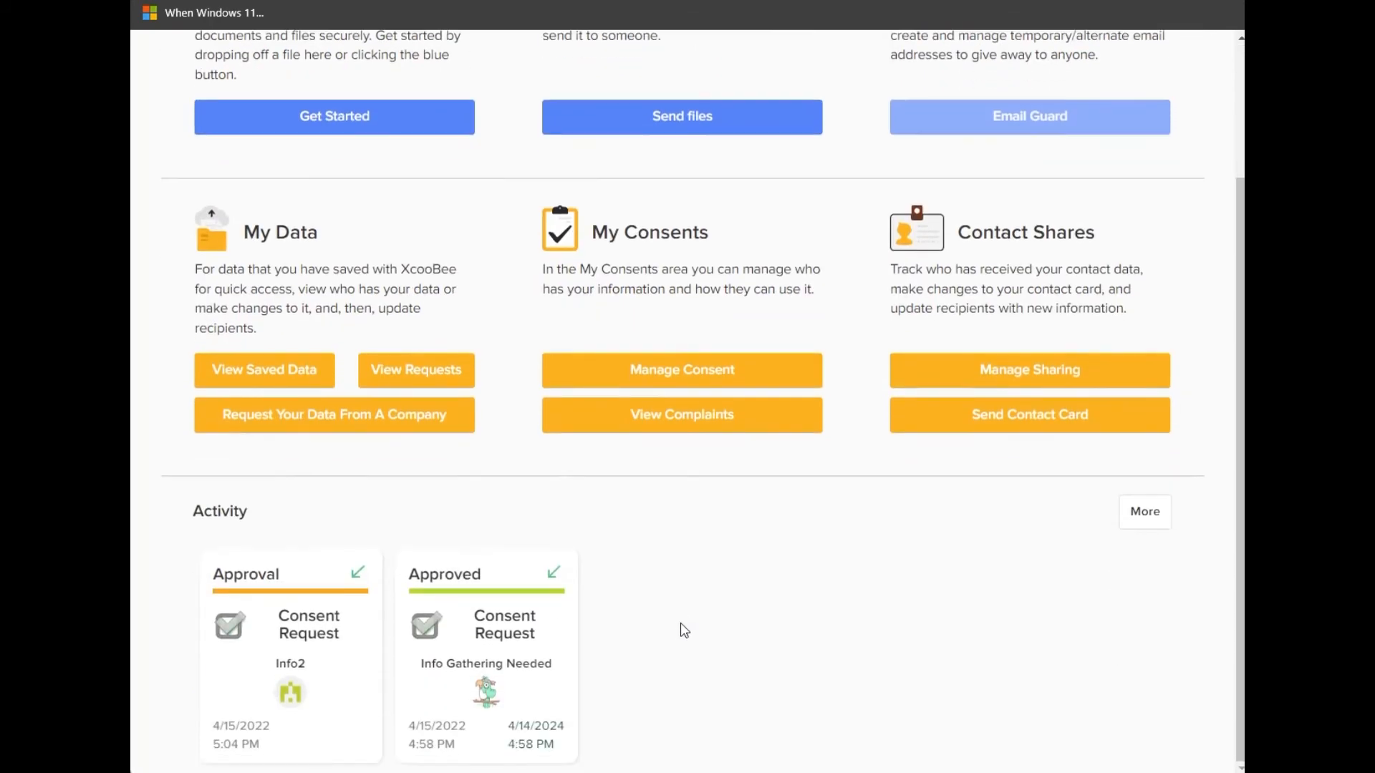
pyautogui.scroll(3, 699, 599)
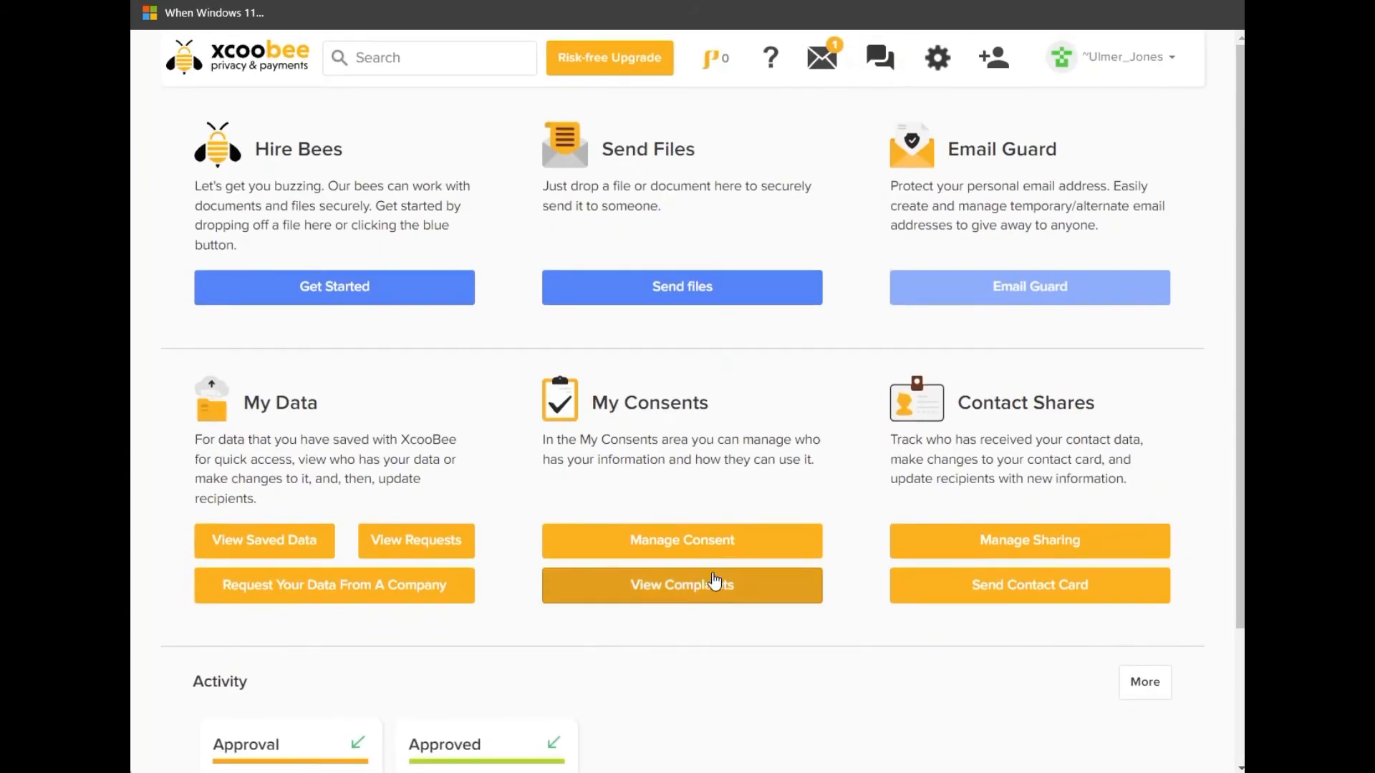
pyautogui.click(827, 63)
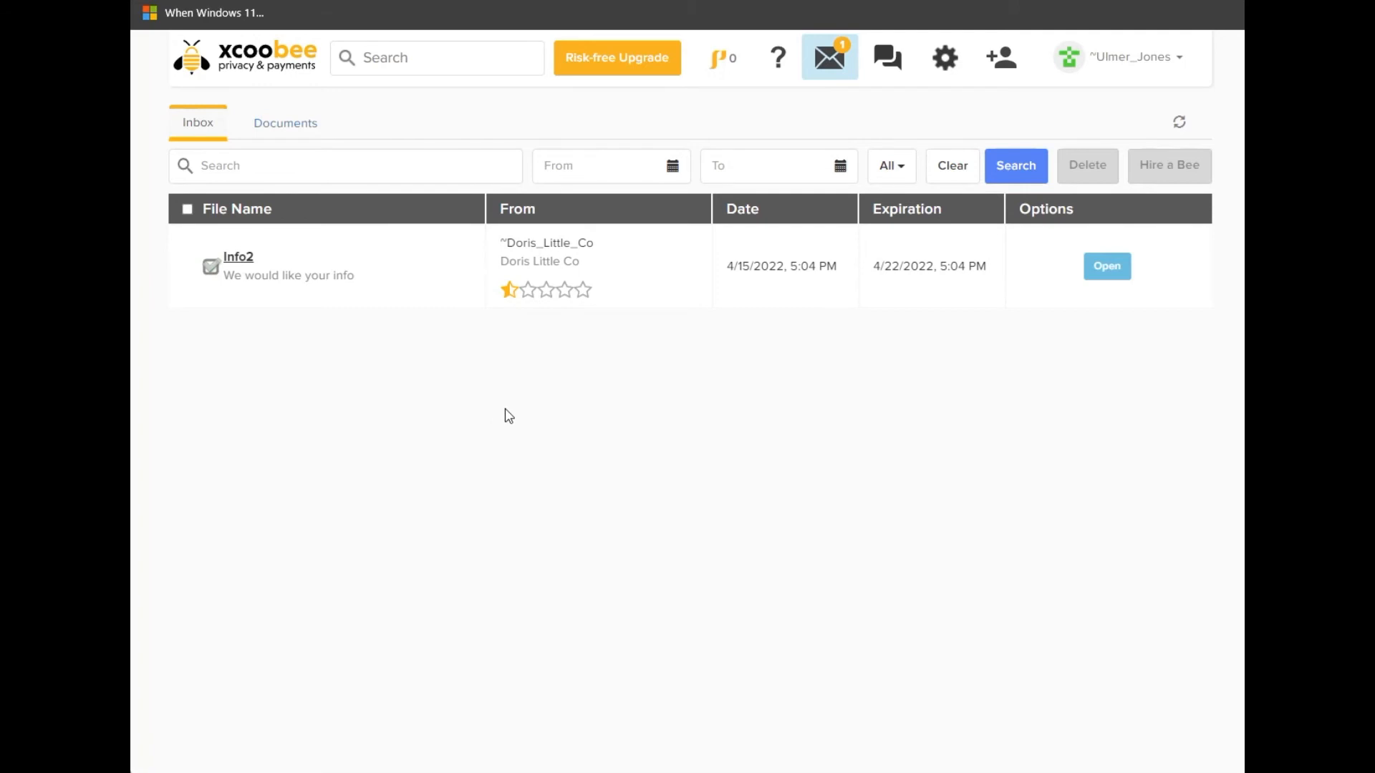
pyautogui.click(1107, 268)
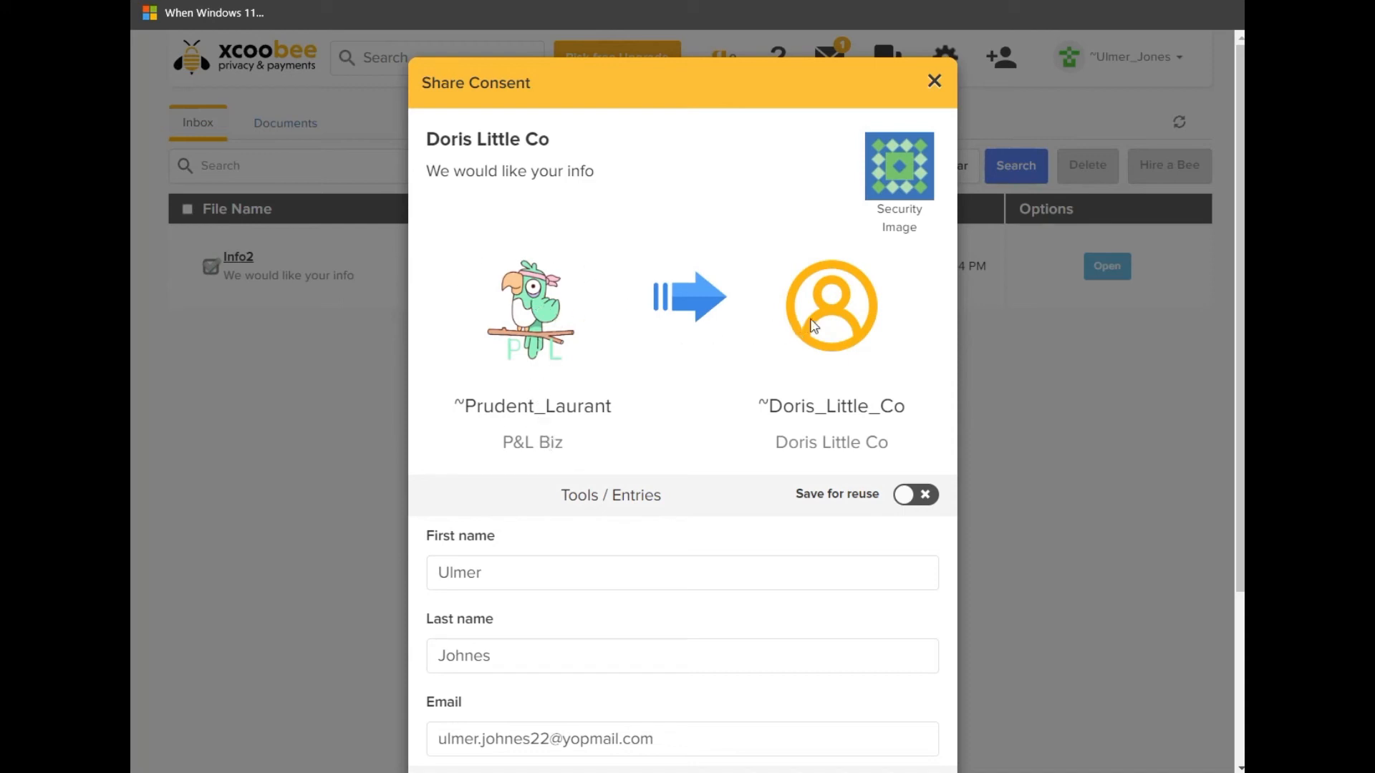
# Review the Info2 share request, enable Save for reuse and accept the transfer of consent
pyautogui.scroll(-2, 730, 421)
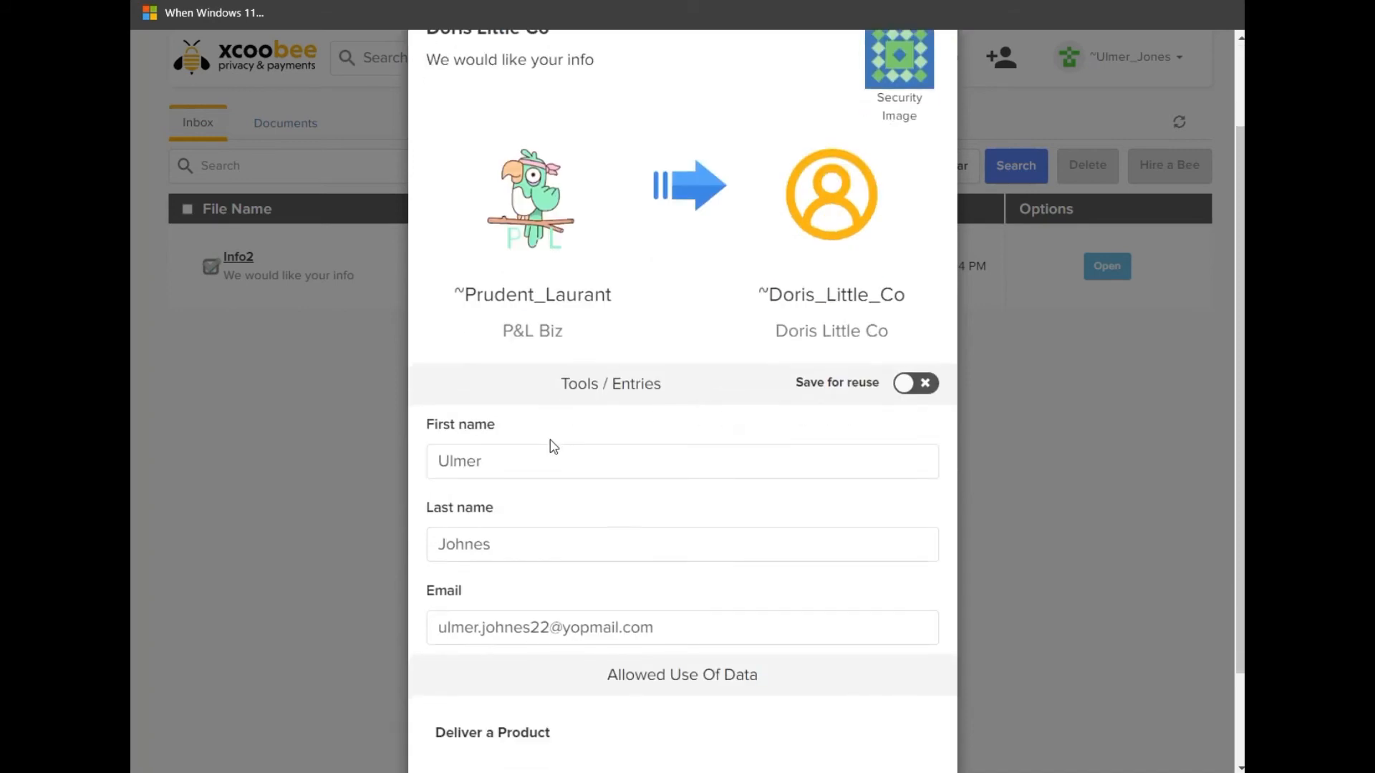
pyautogui.scroll(-2, 494, 492)
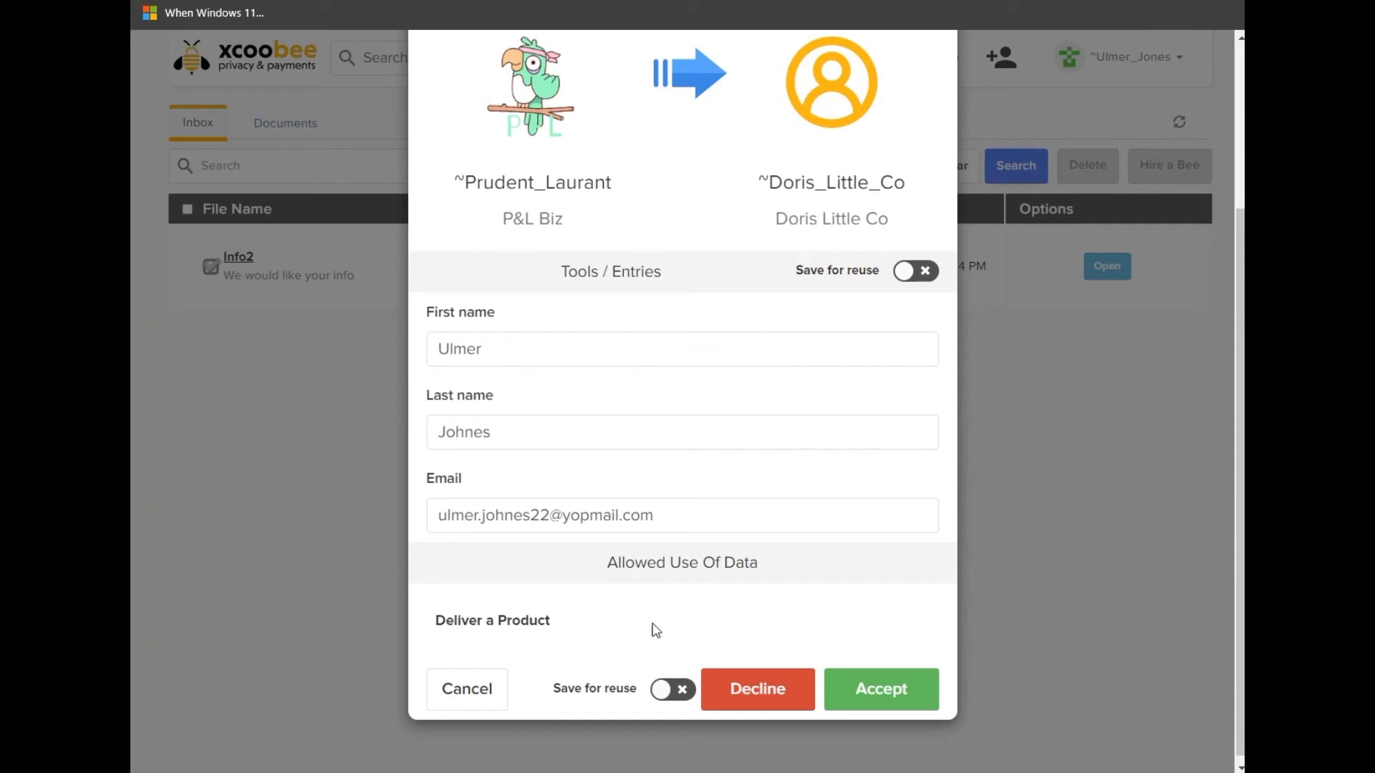
pyautogui.click(657, 691)
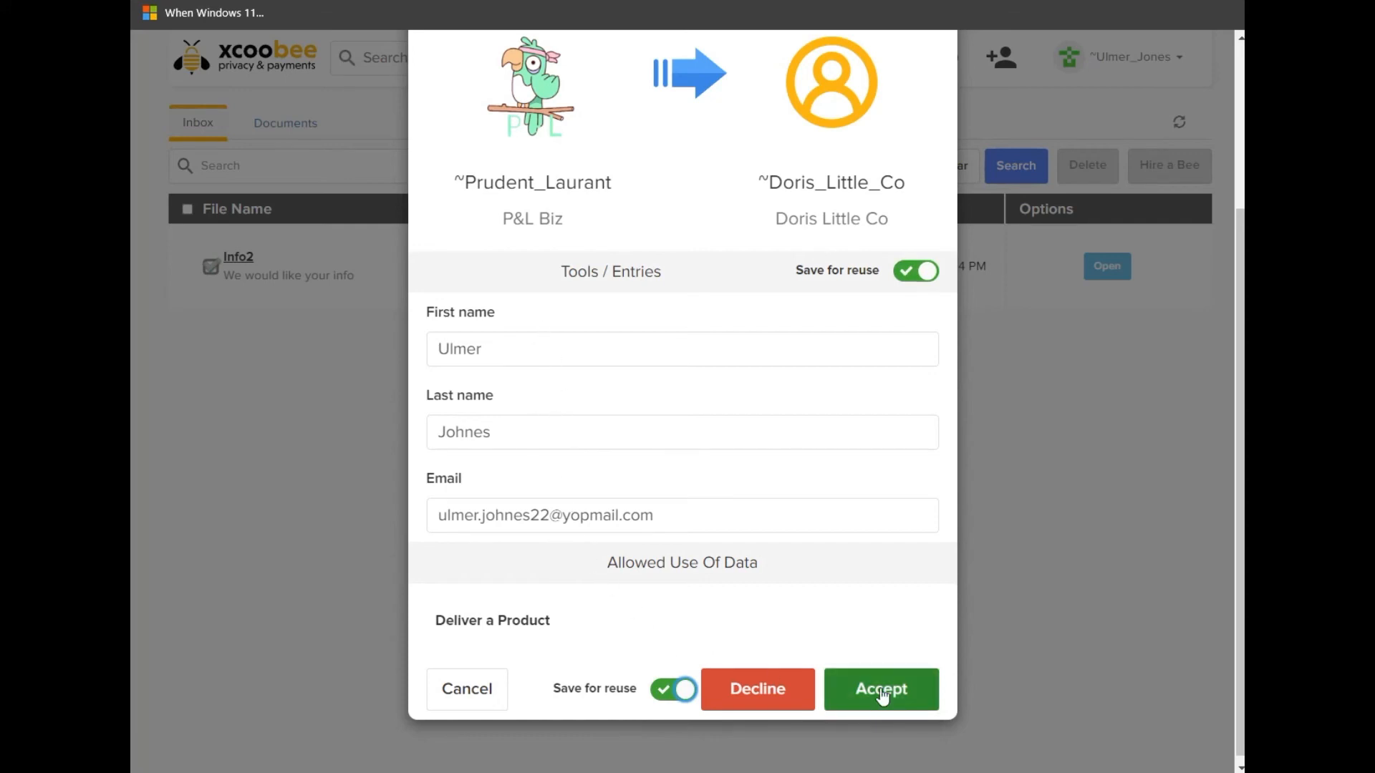
pyautogui.click(883, 694)
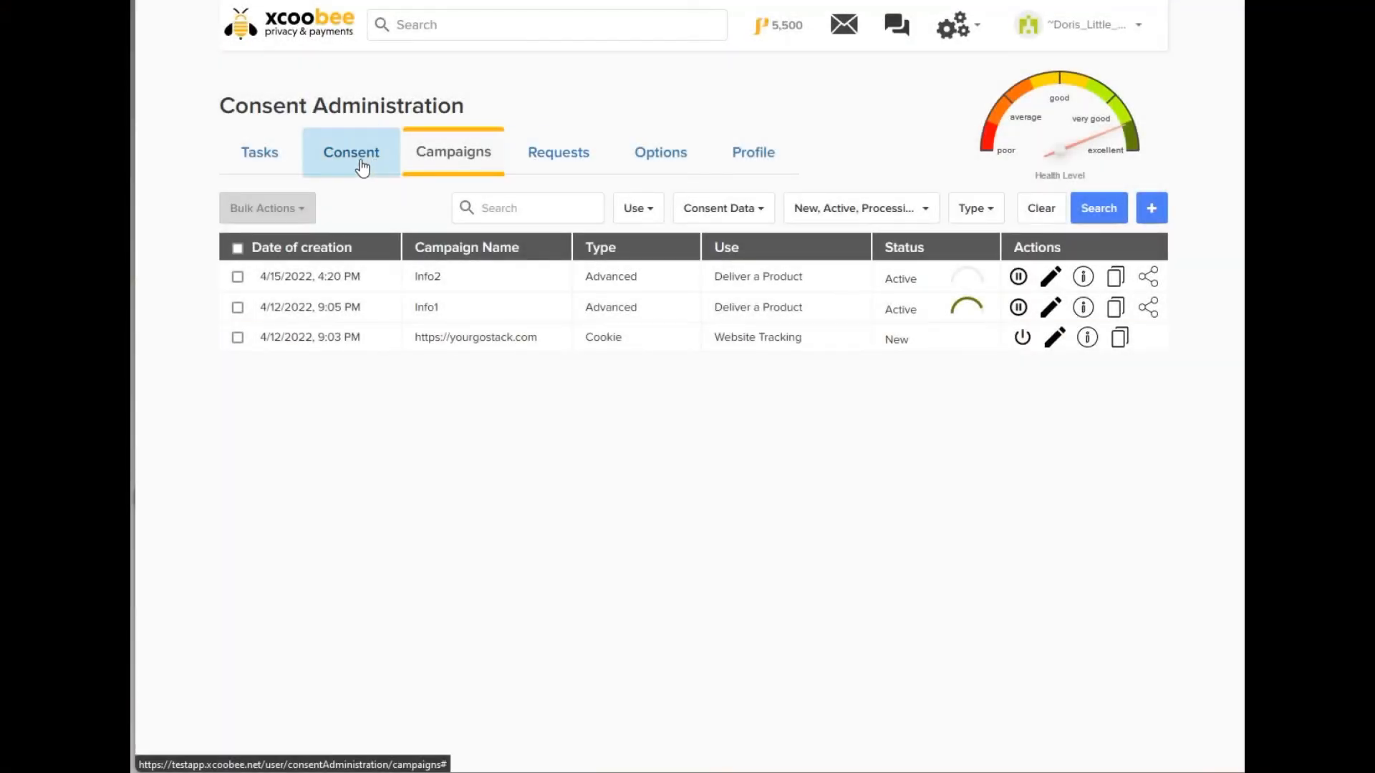
# In the receiving company's Consent Administration, view the details of the shared Info2 consent and close them
pyautogui.click(362, 166)
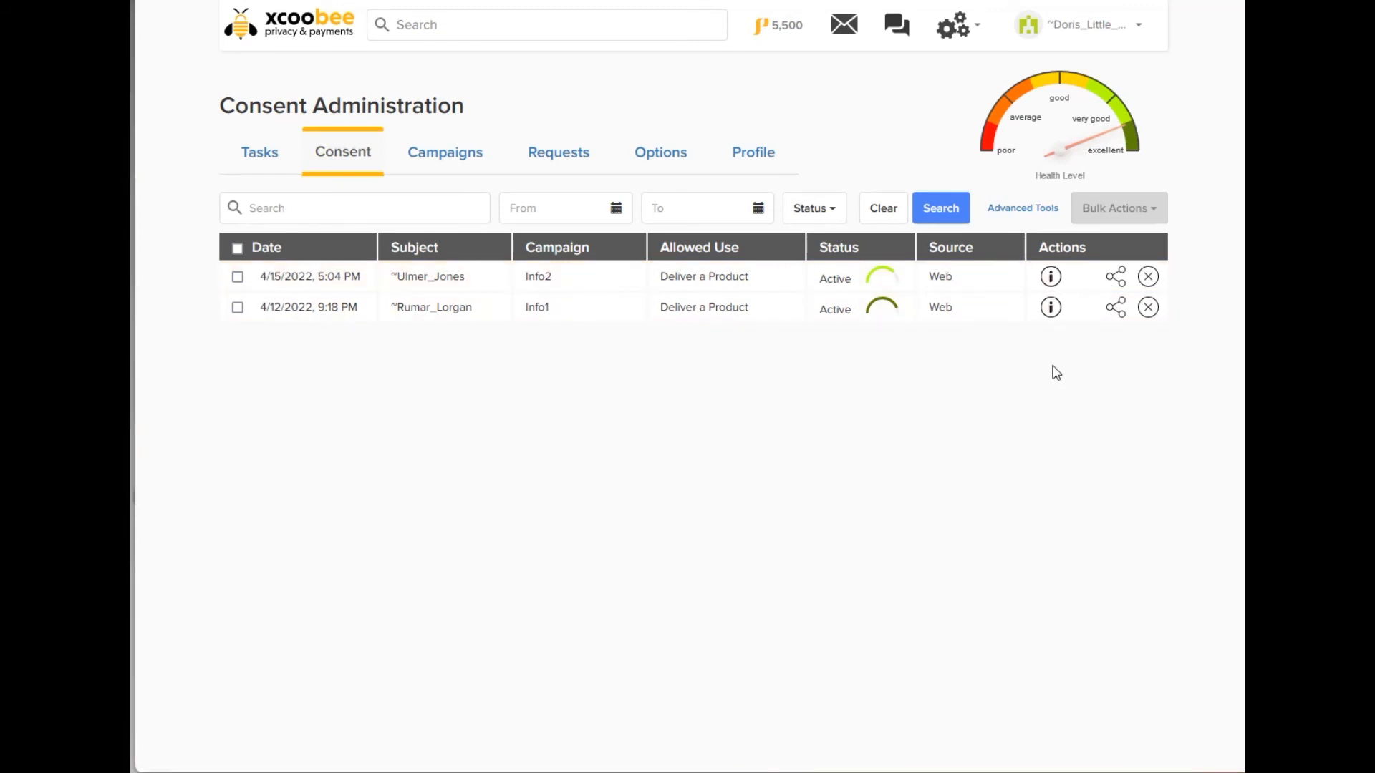
pyautogui.click(1050, 278)
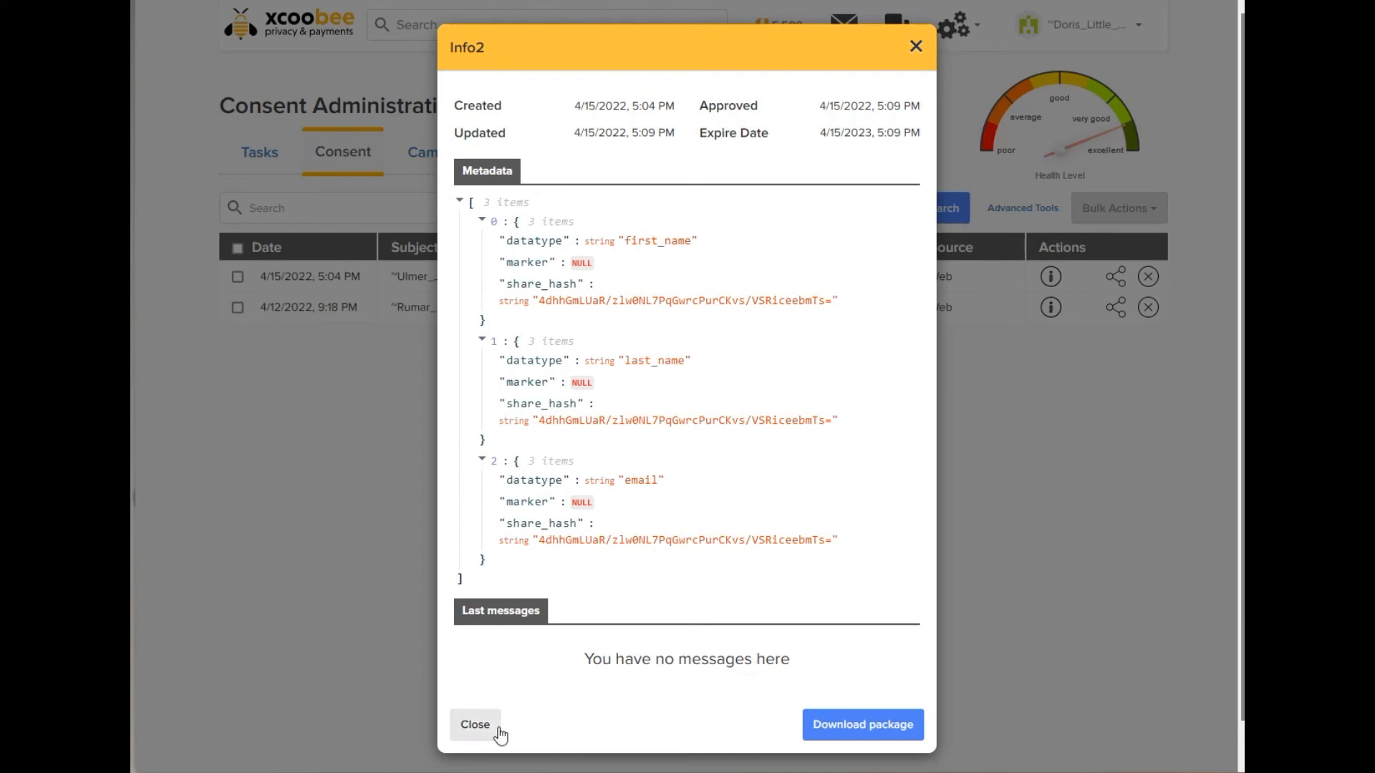
pyautogui.click(476, 725)
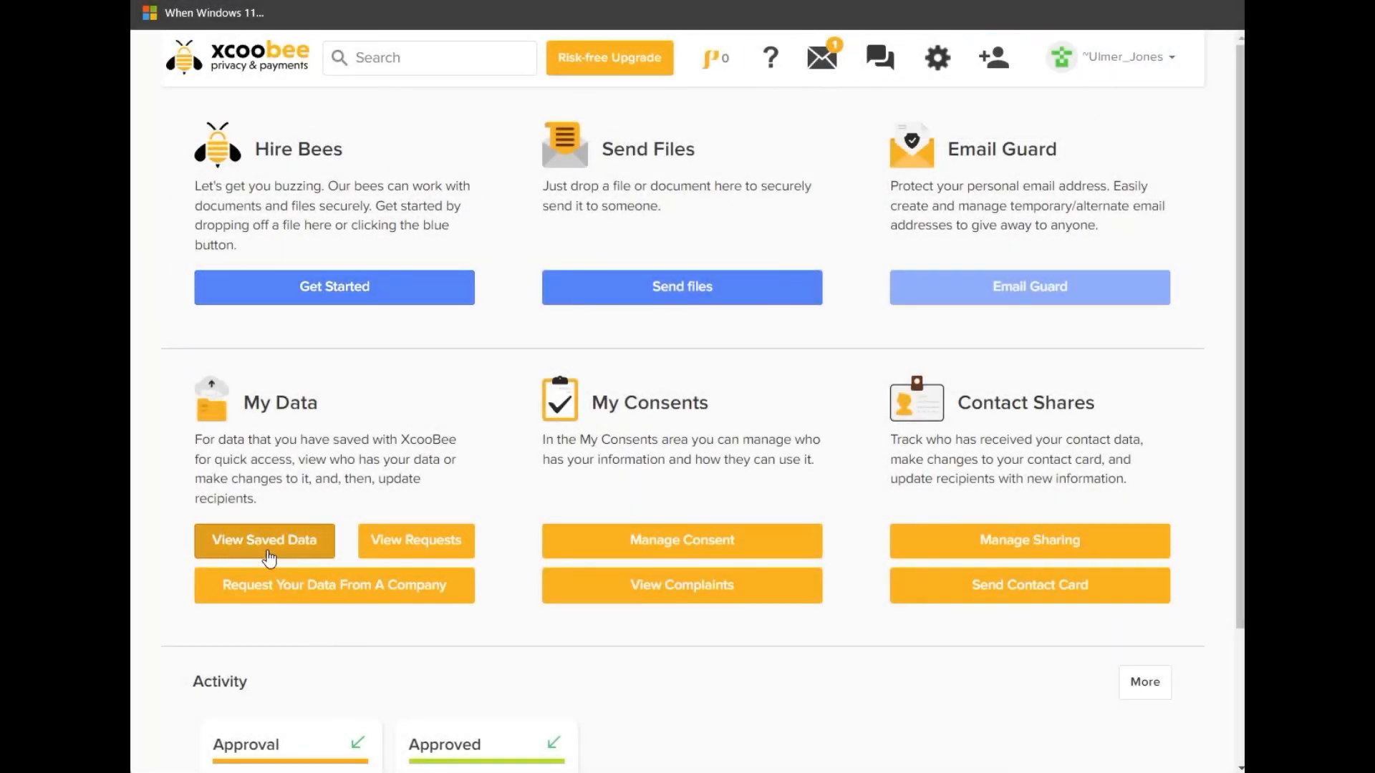
# In the consenting user's My Consents, examine the history of the Info2 and Info Gathering Needed consents
pyautogui.click(673, 541)
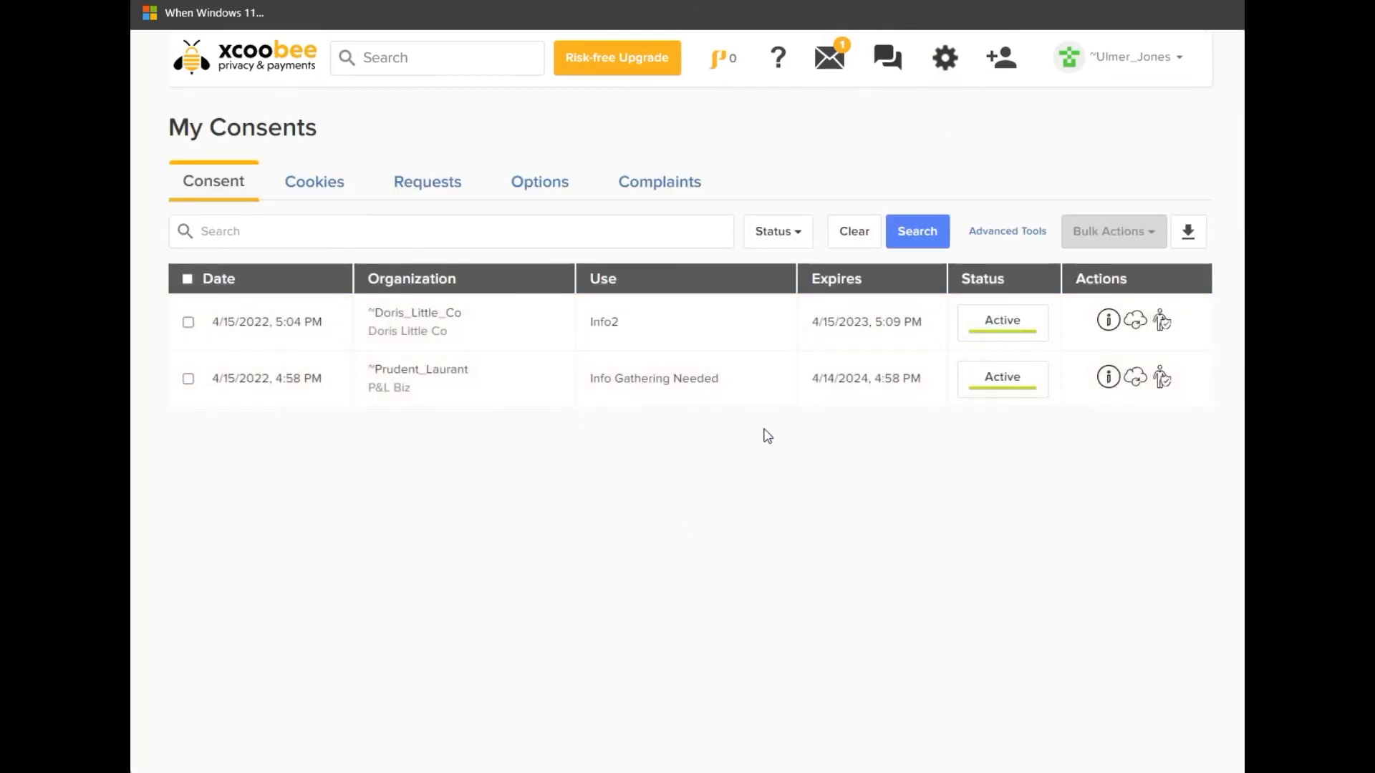
pyautogui.click(1002, 330)
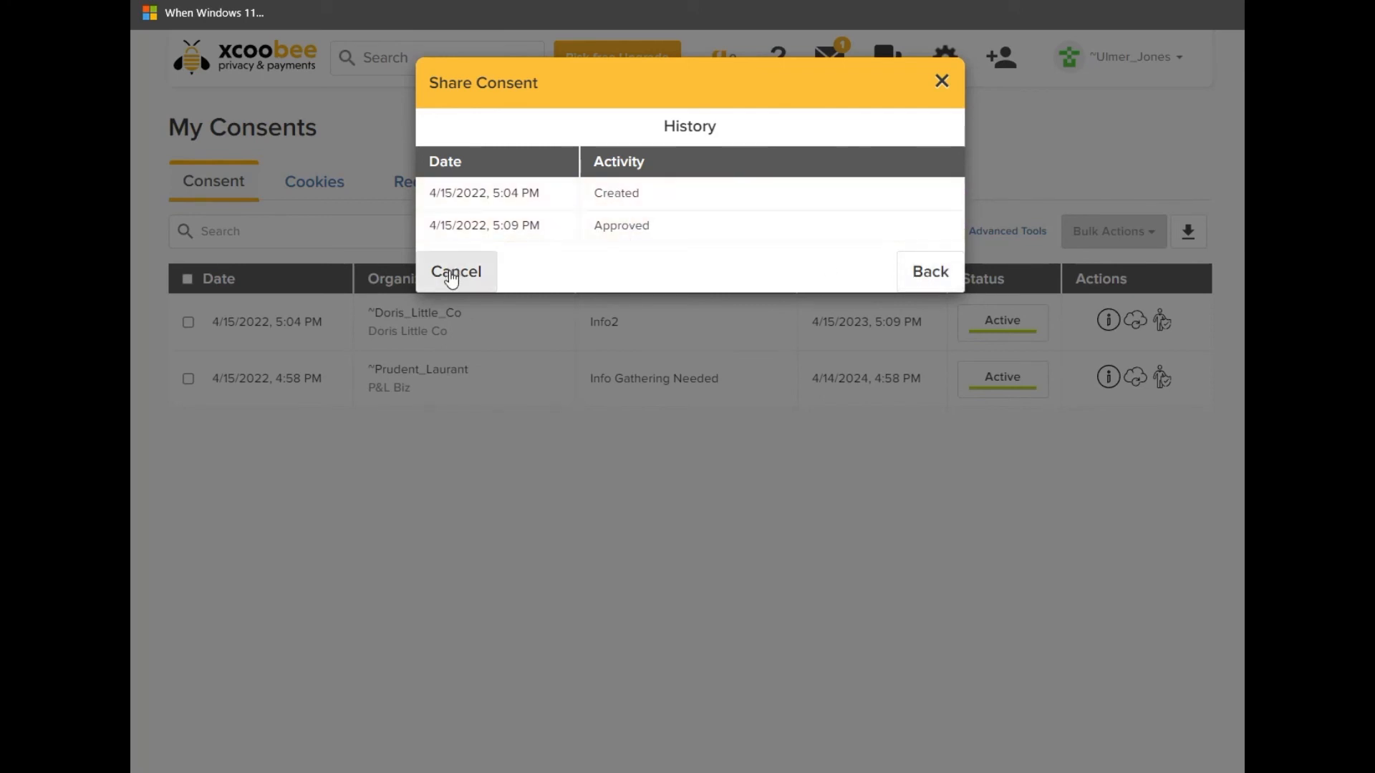
pyautogui.click(454, 272)
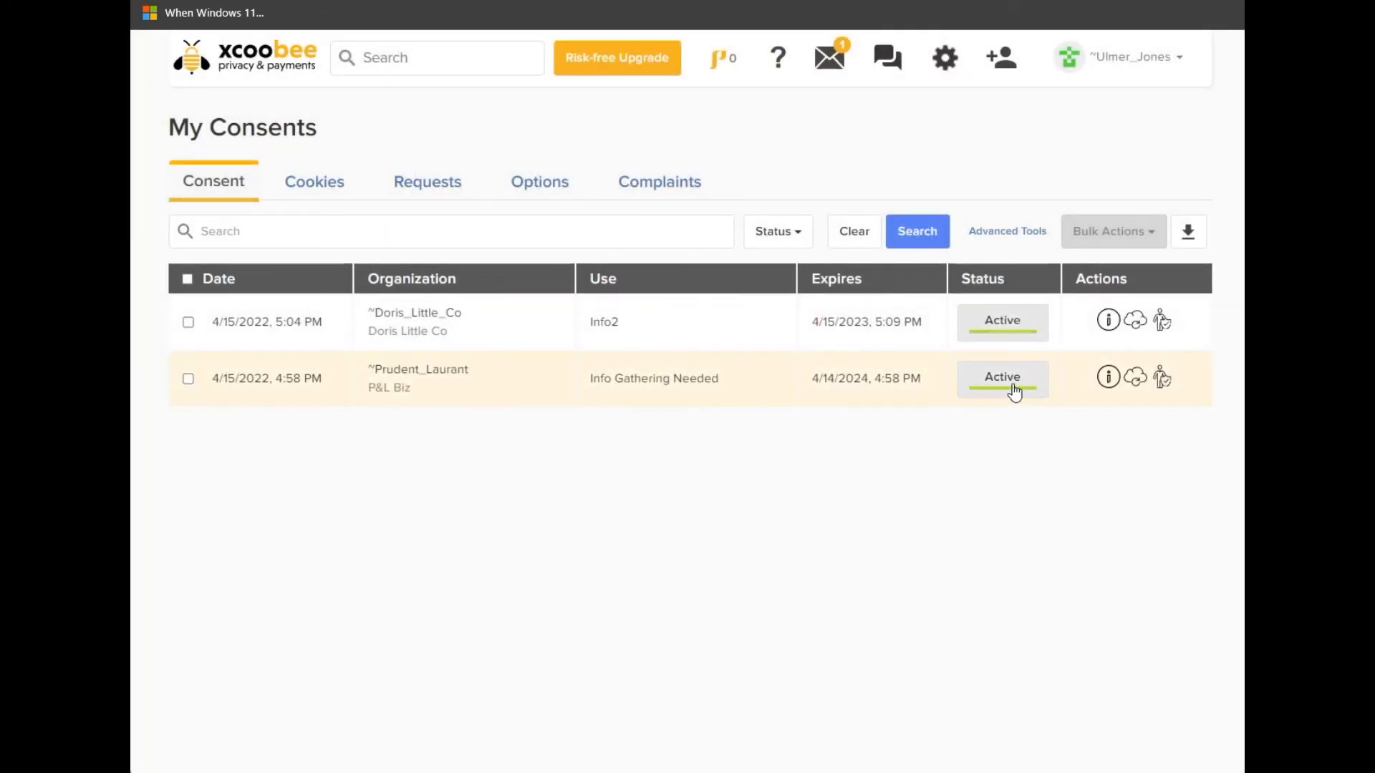
pyautogui.click(1015, 391)
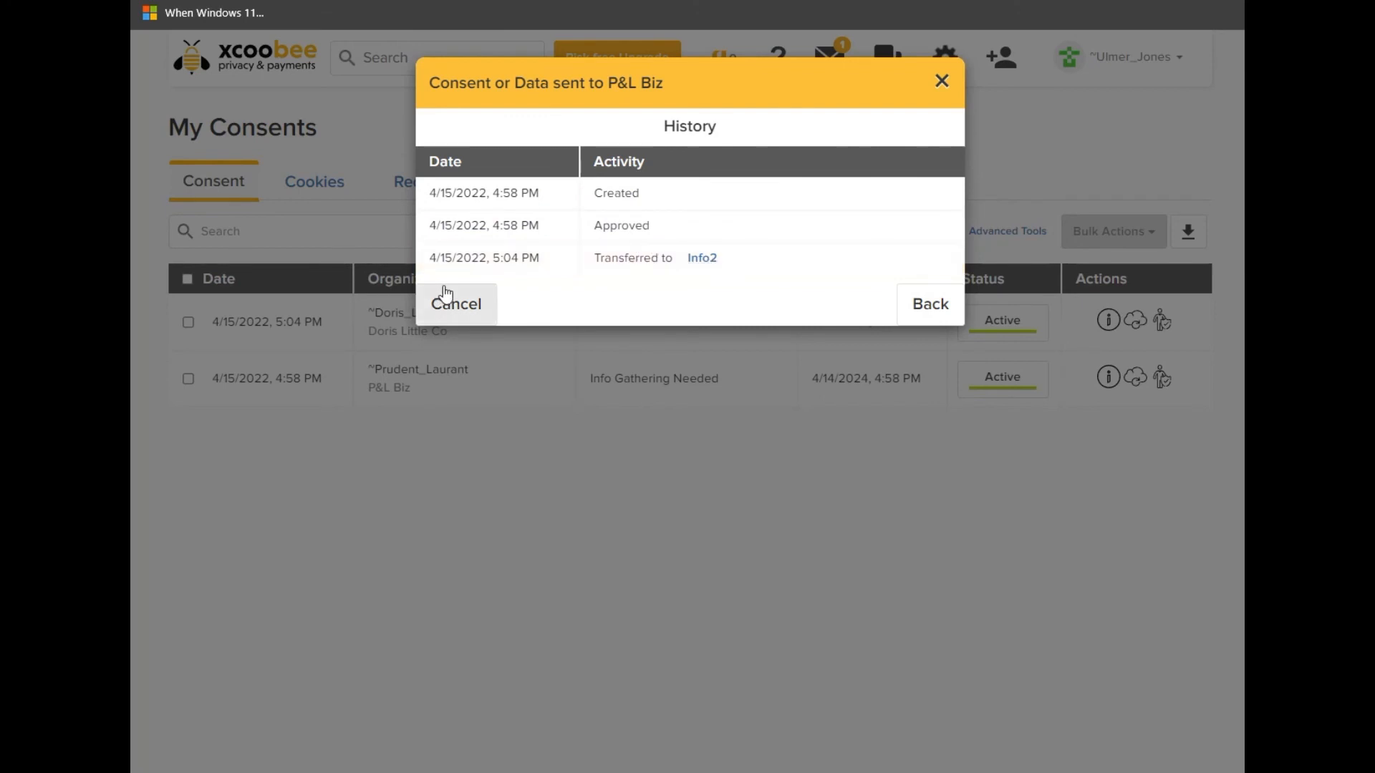
pyautogui.click(924, 304)
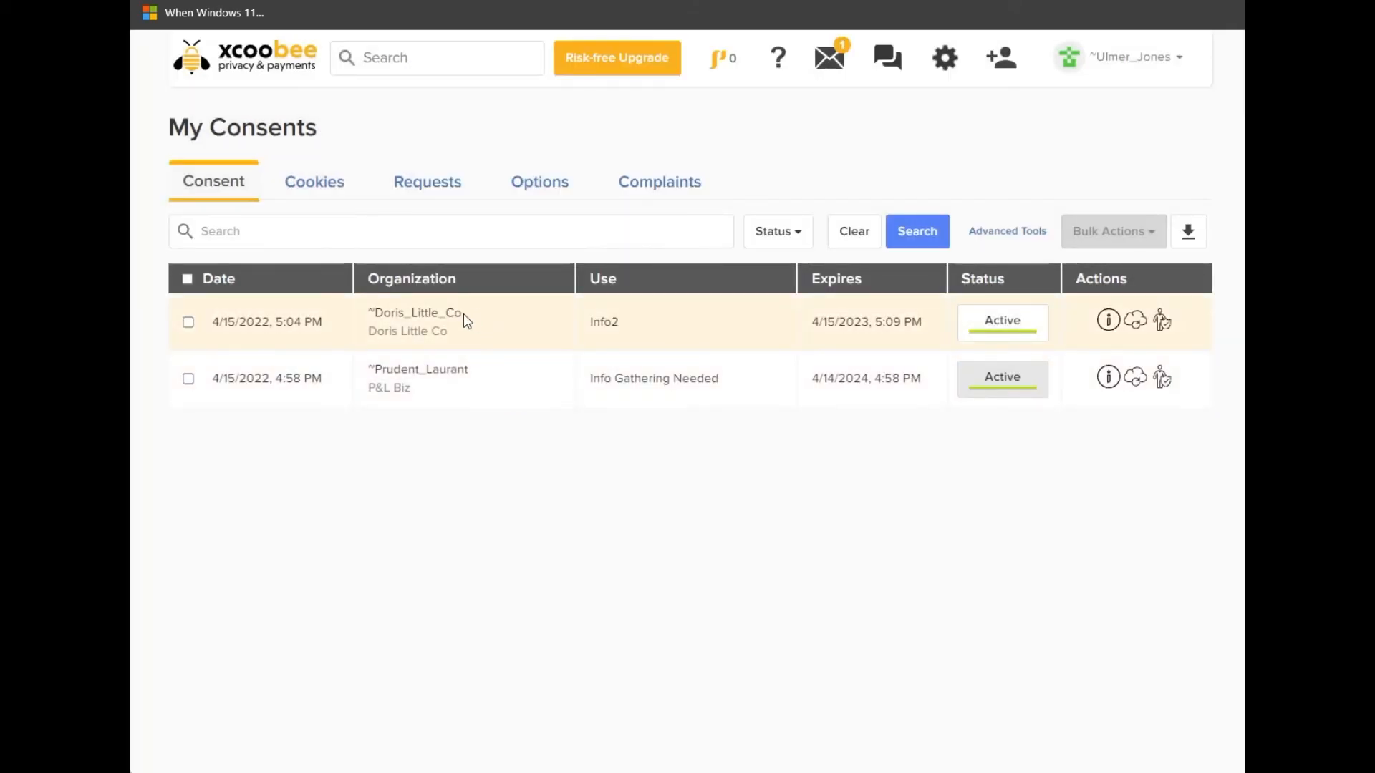
# Go to the user's saved data and view the active consents that use the First name entry
pyautogui.click(270, 64)
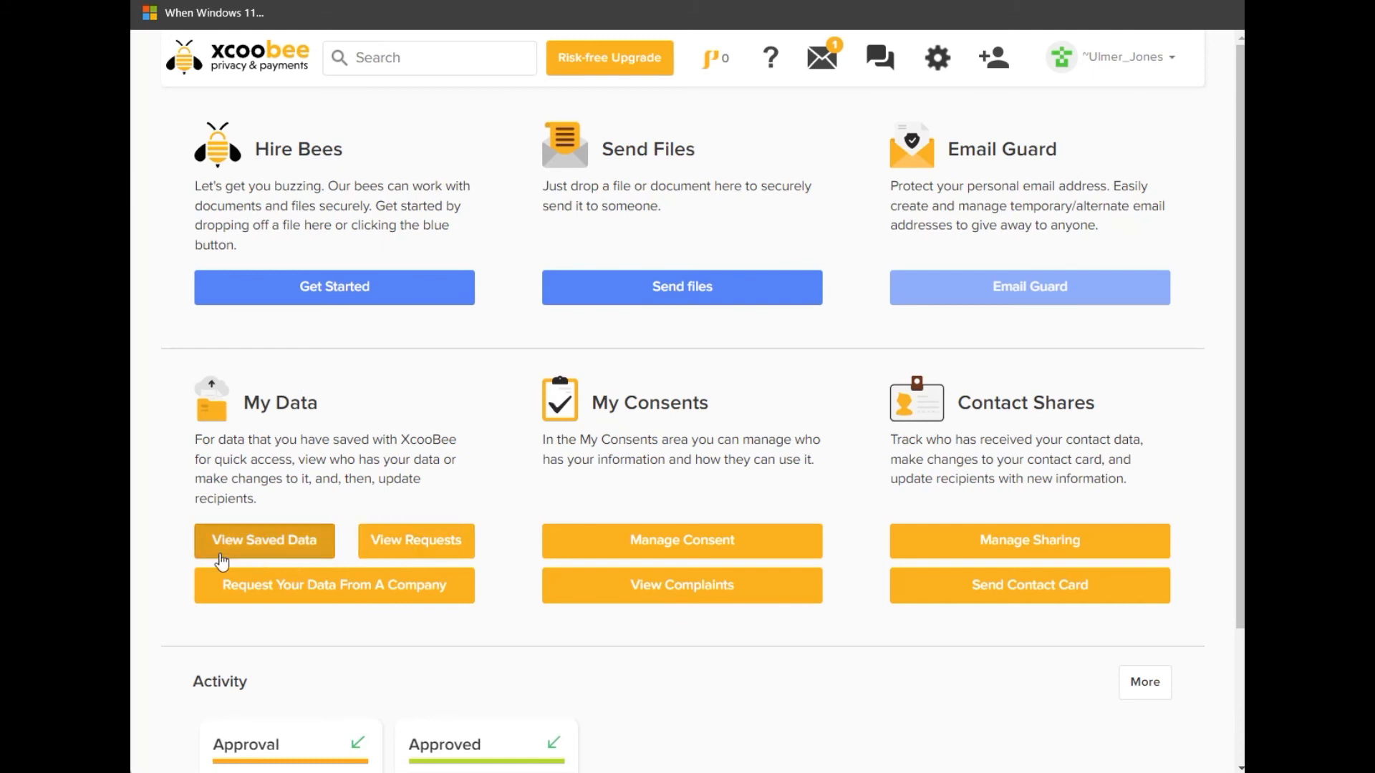
pyautogui.click(253, 558)
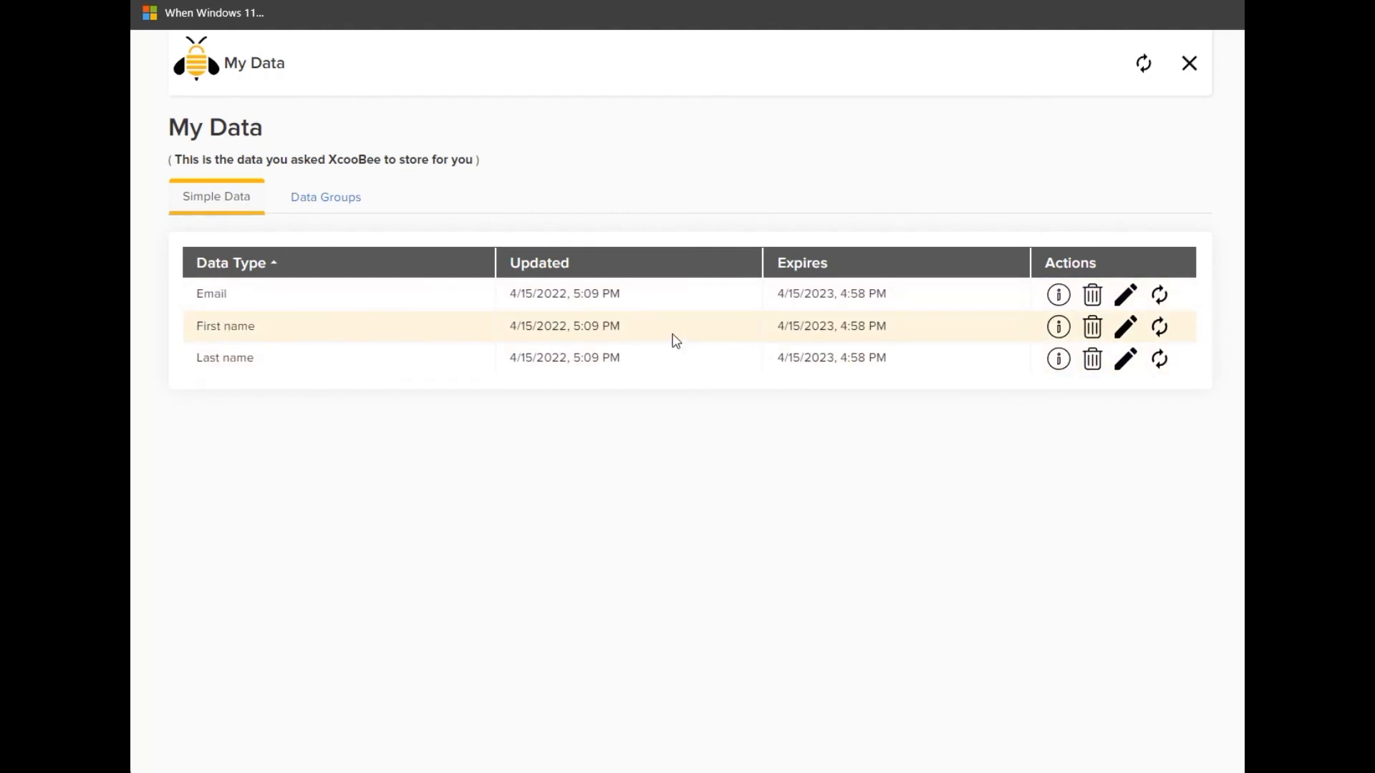
pyautogui.click(1060, 329)
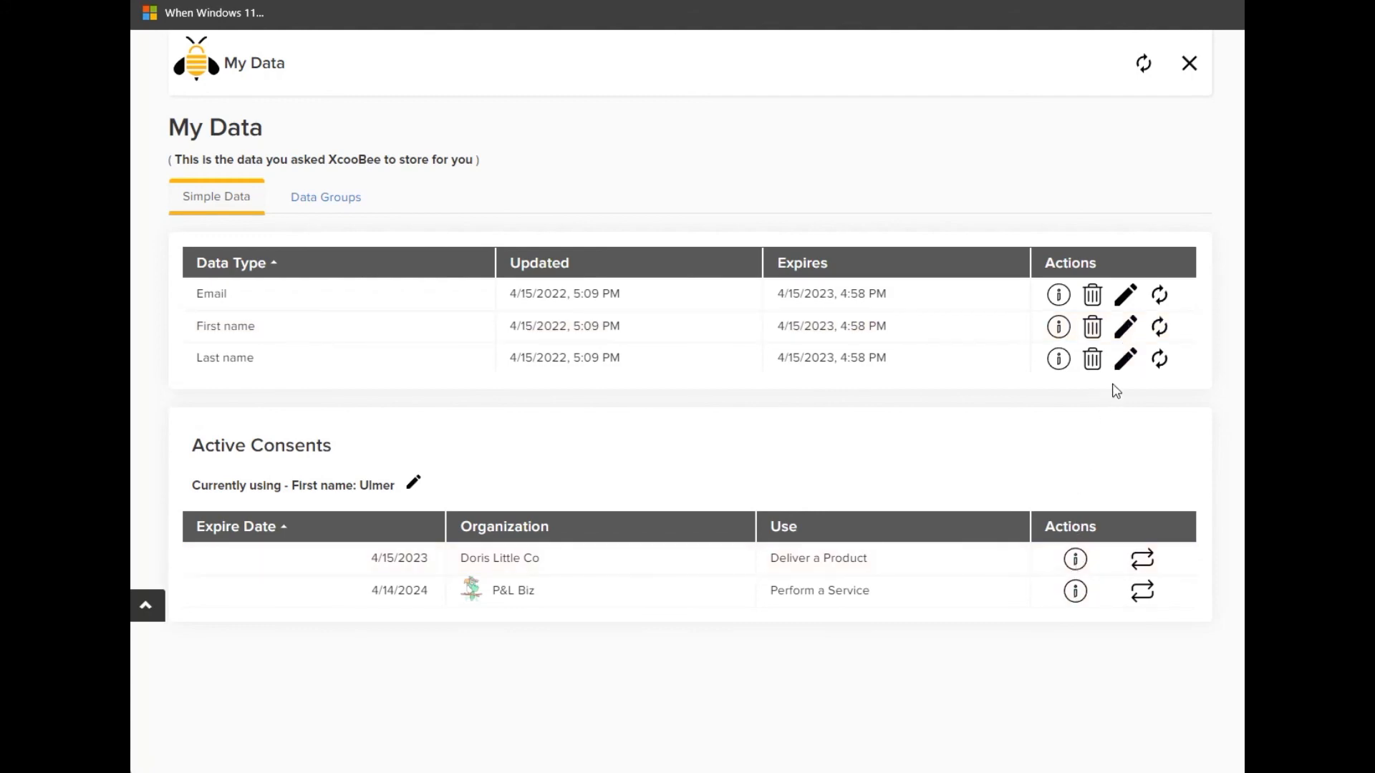
# Change the stored first name, save it with an update to all consent holders, and close My Data
pyautogui.click(1128, 328)
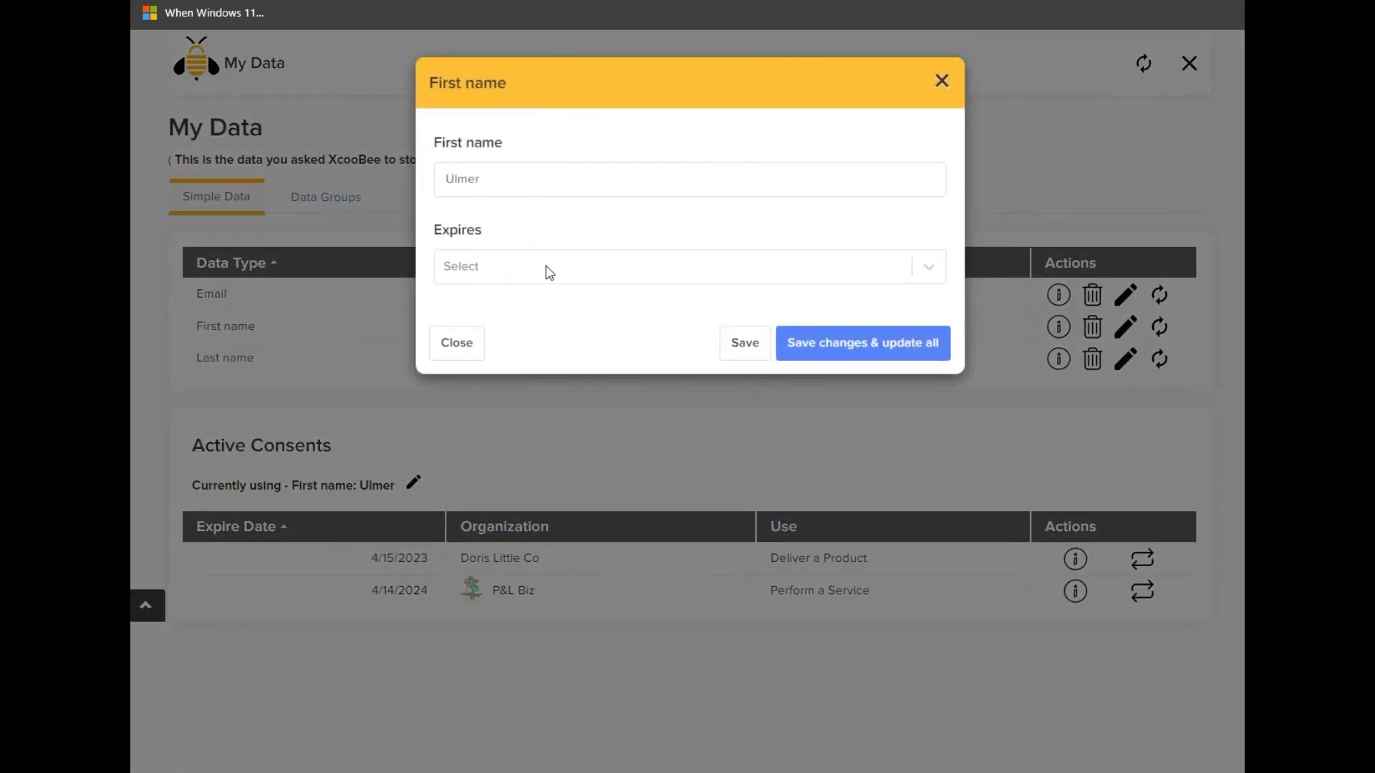
pyautogui.click(460, 180)
pyautogui.moveTo(429, 179); pyautogui.dragTo(509, 177)
pyautogui.click(509, 178)
pyautogui.press('BackSpace')
pyautogui.press('Home')
pyautogui.write('T')
pyautogui.press('Delete')
pyautogui.write('u')
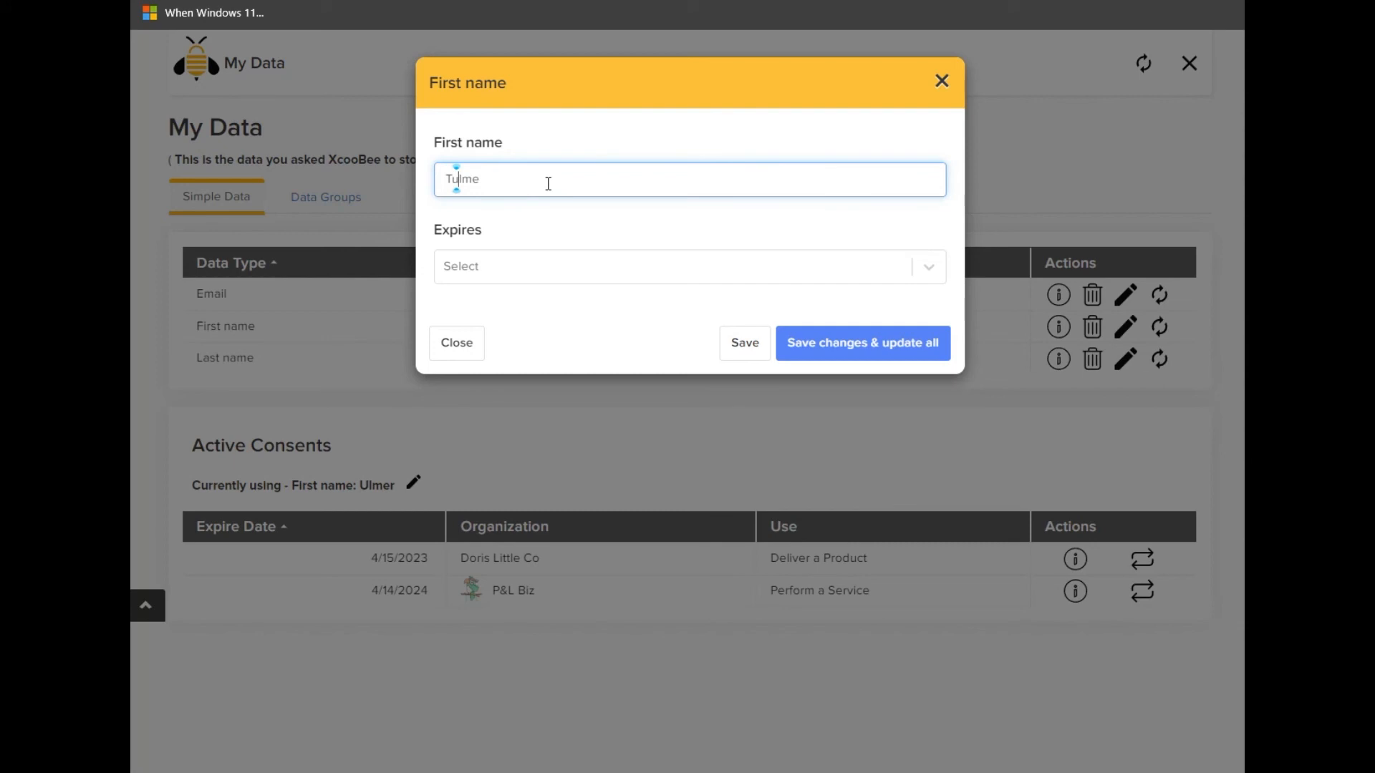
pyautogui.press('End')
pyautogui.write('r')
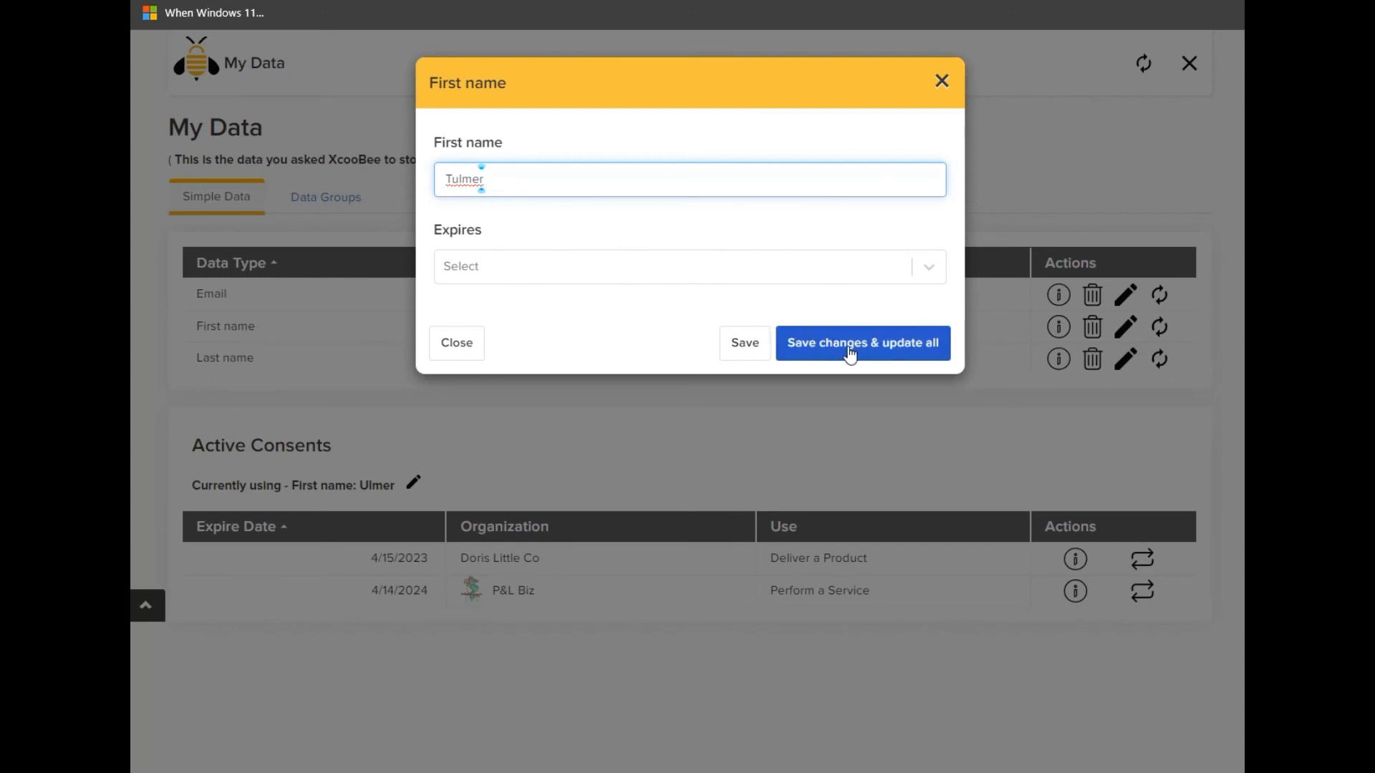
pyautogui.click(887, 349)
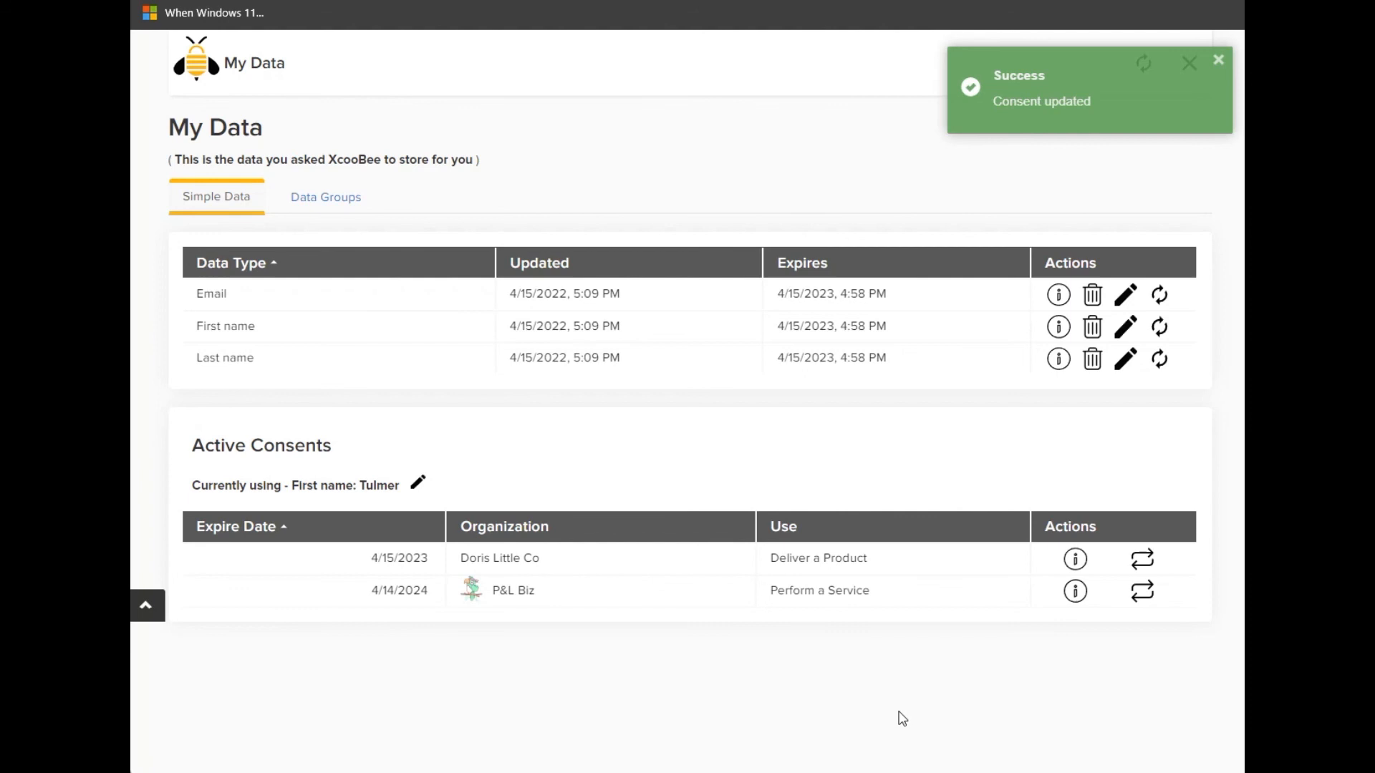
pyautogui.click(1219, 59)
pyautogui.click(1190, 70)
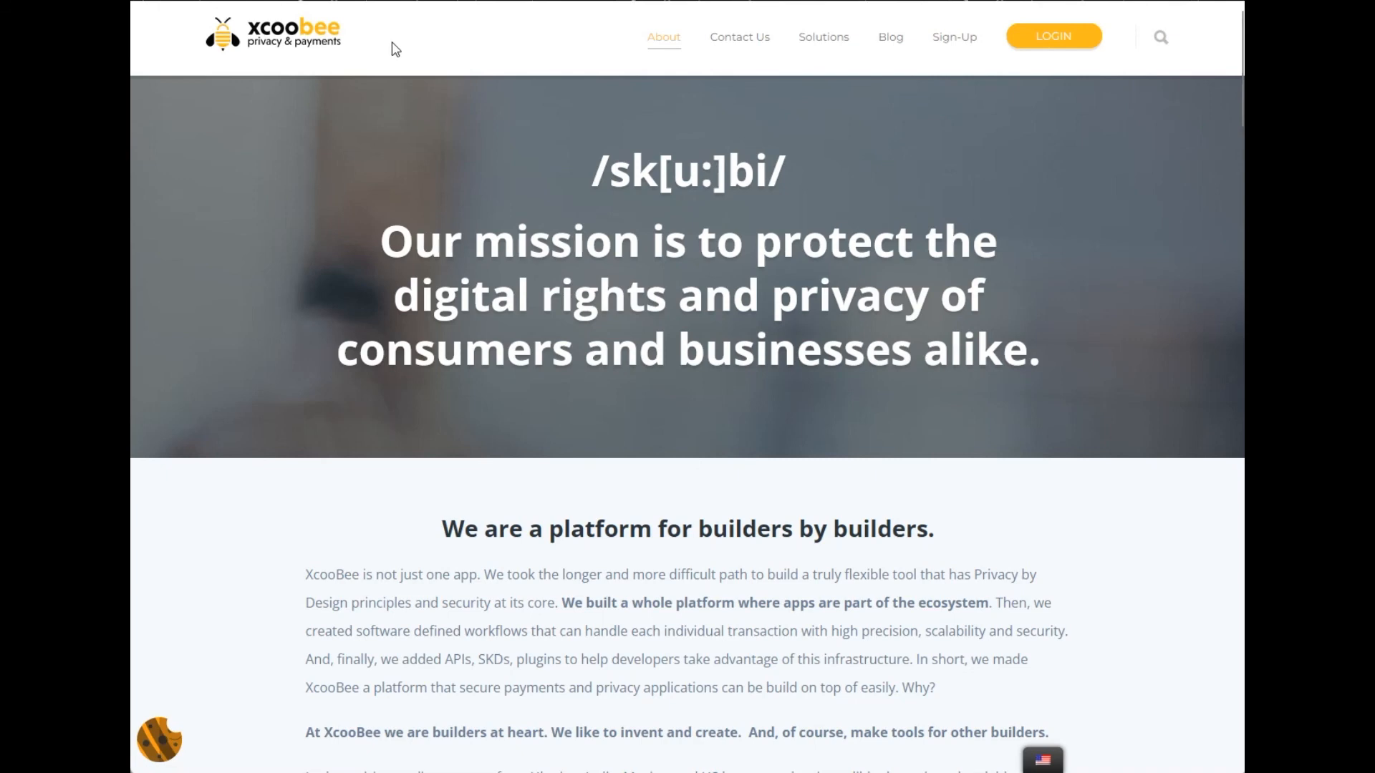
# From the XcooBee website's login page, start a new user registration and view the Privacy Forms & Data Transfer plans
pyautogui.click(1063, 45)
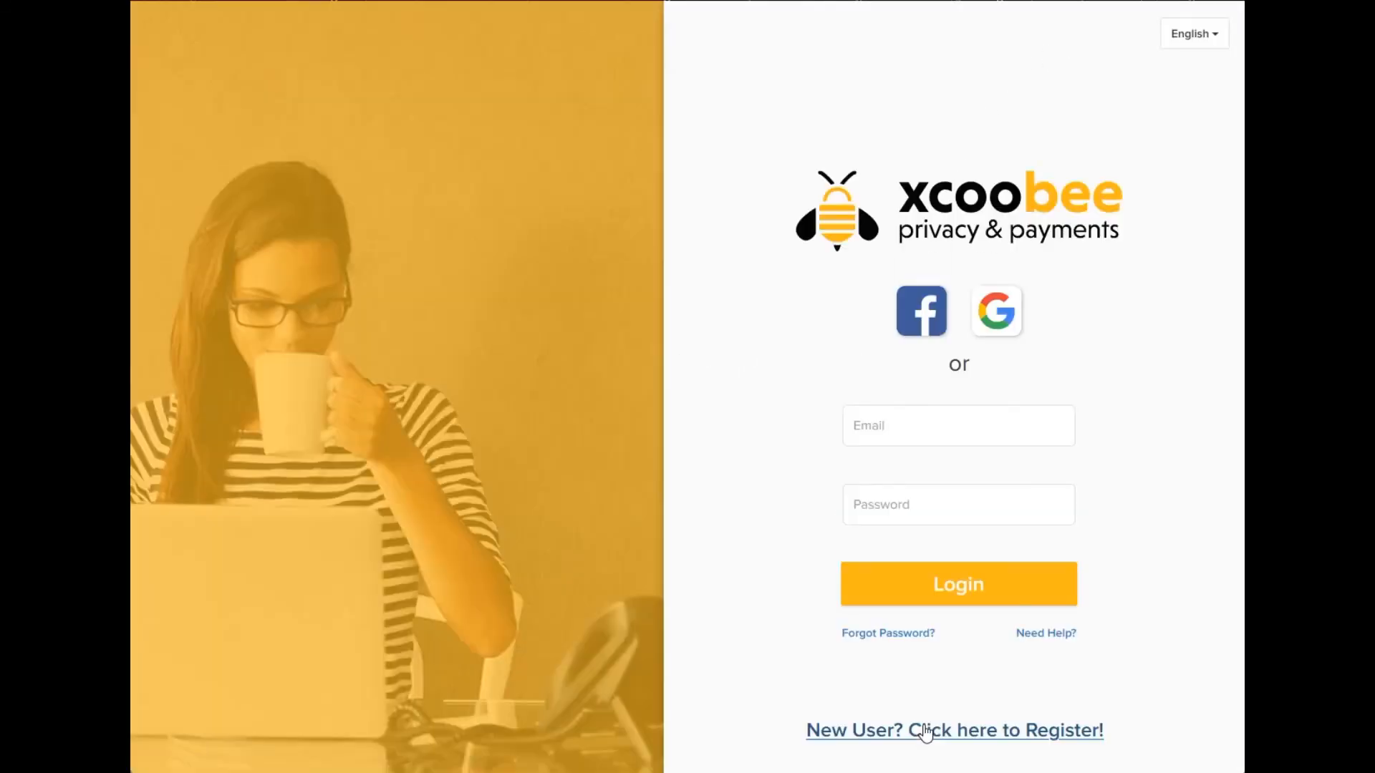
pyautogui.click(986, 732)
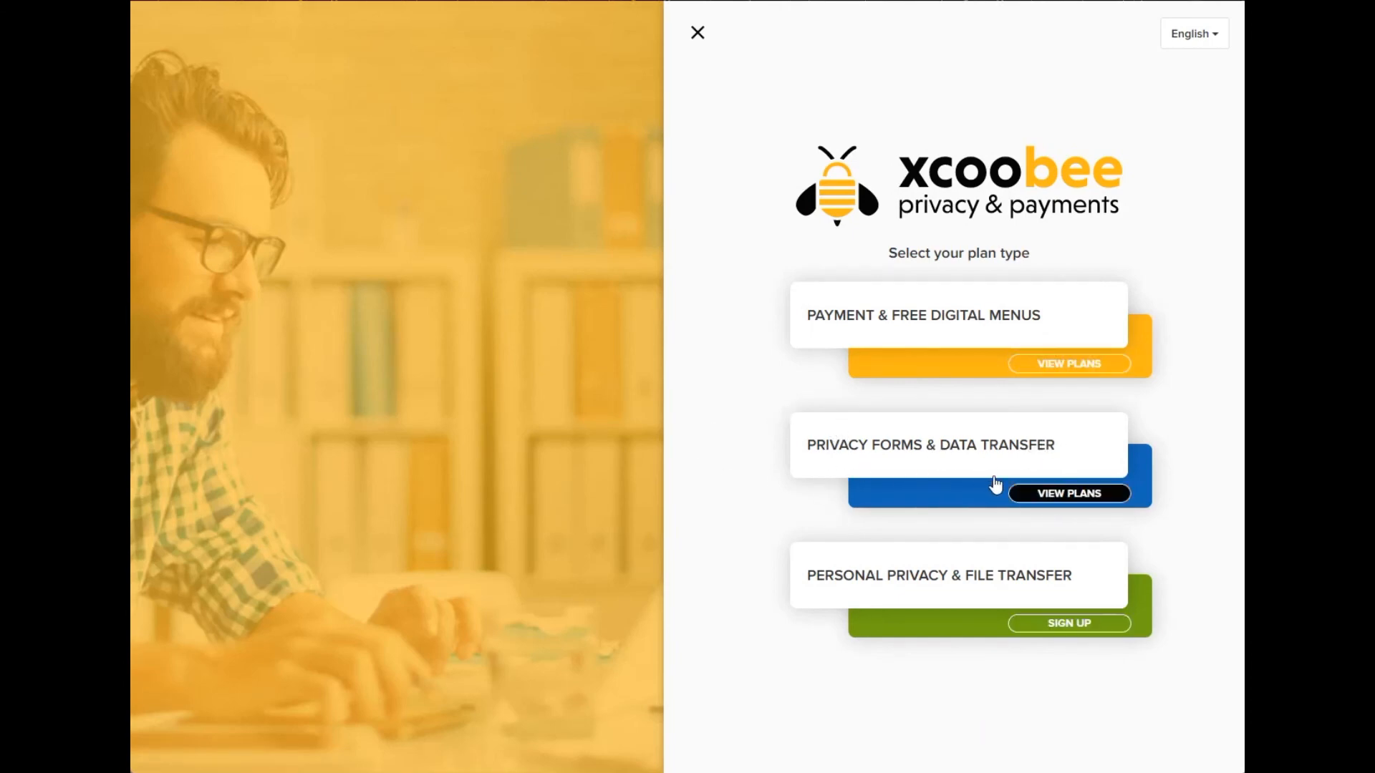
pyautogui.click(1084, 499)
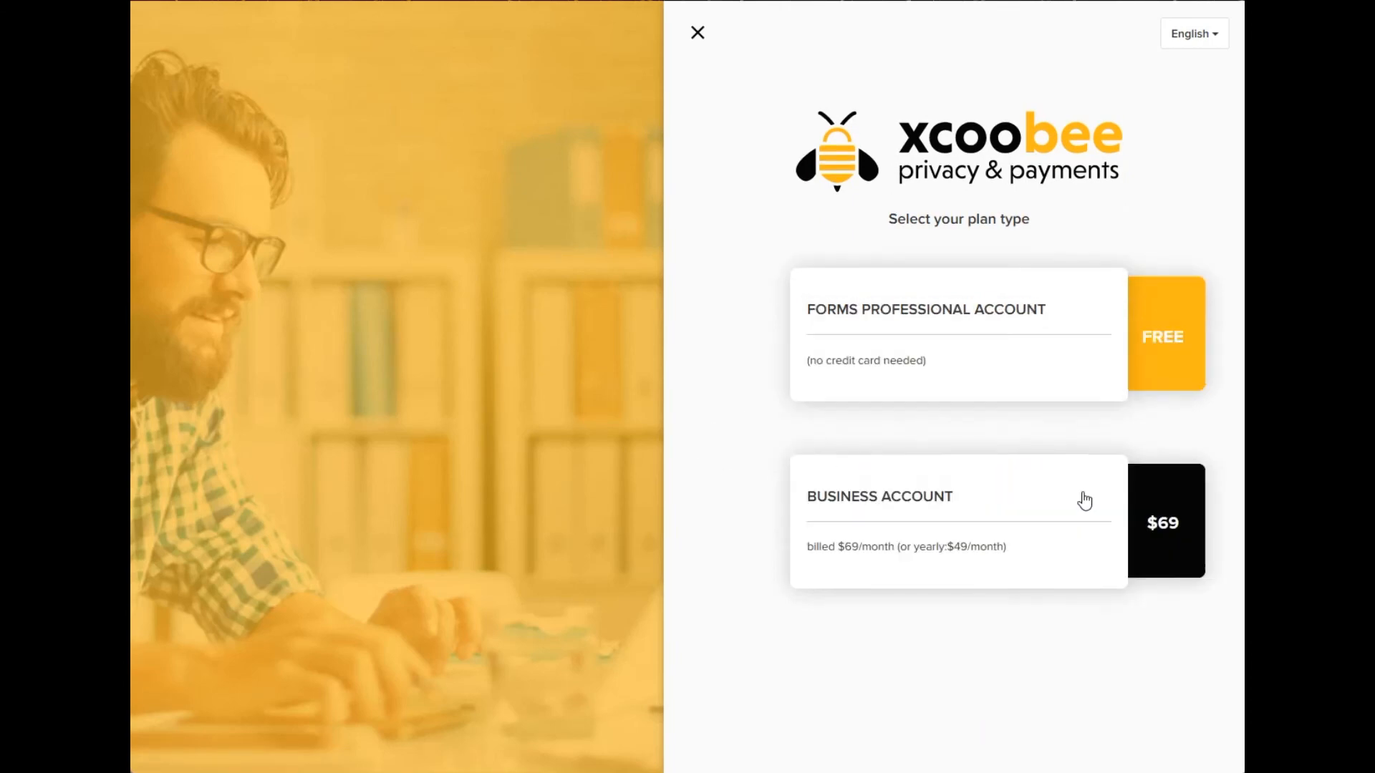